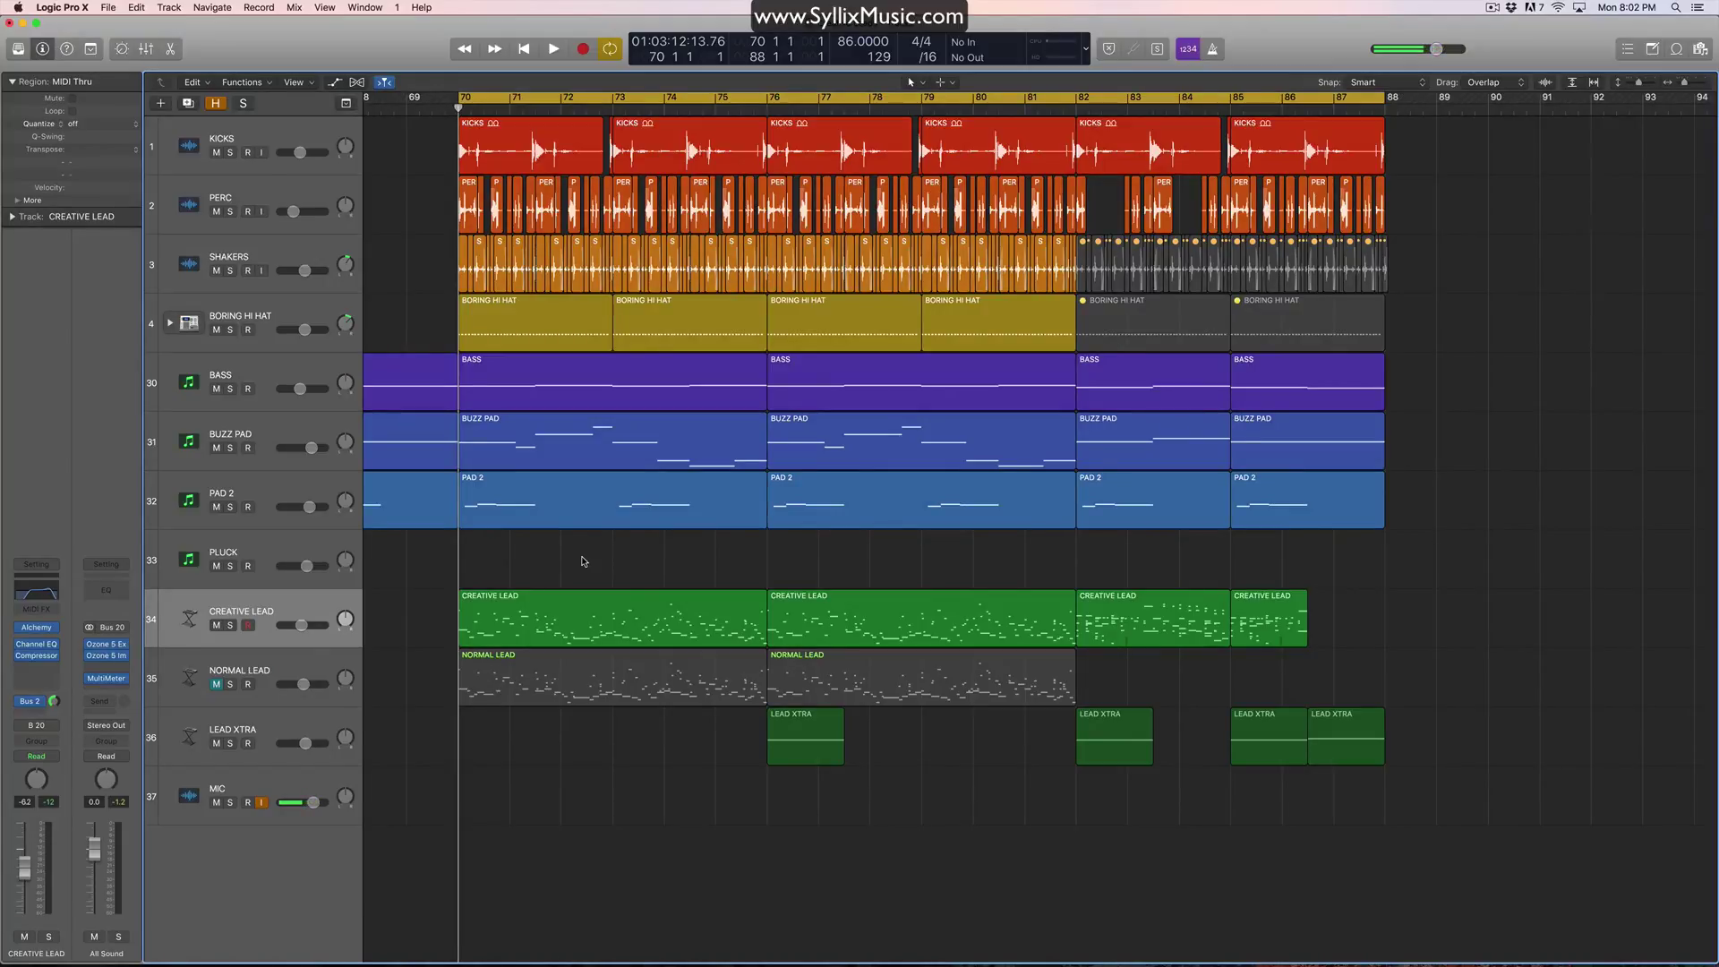
Step: Play the arrangement and stop playback near bar 83
key("space")
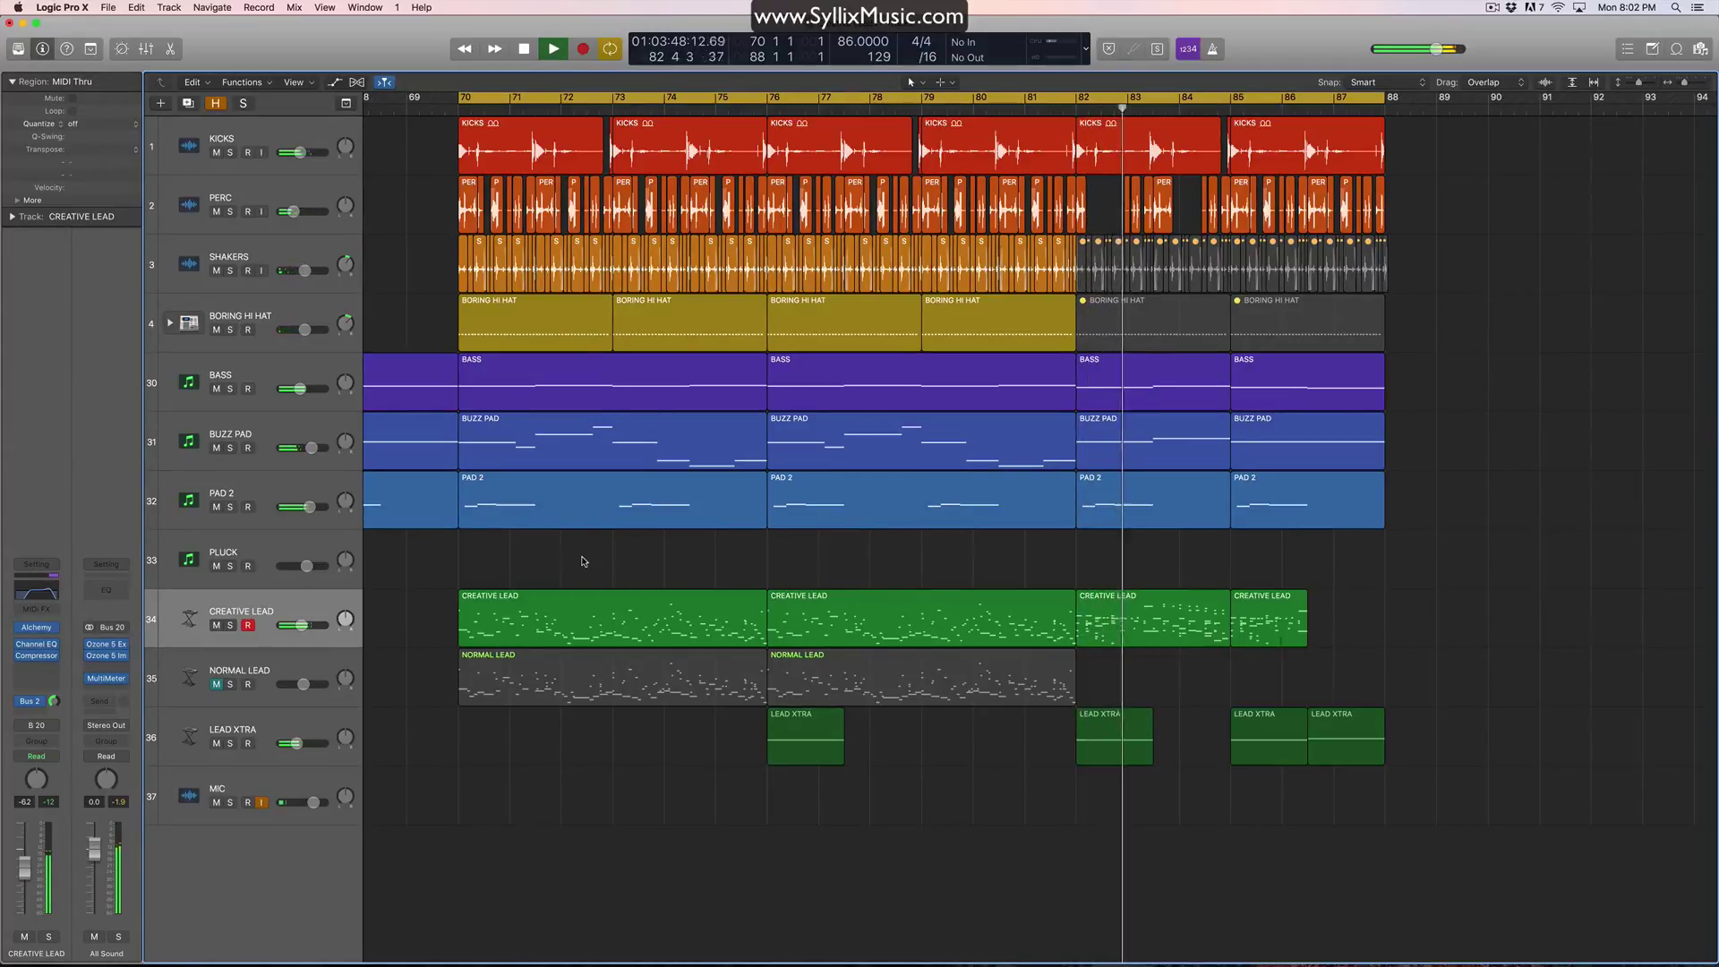
key("space")
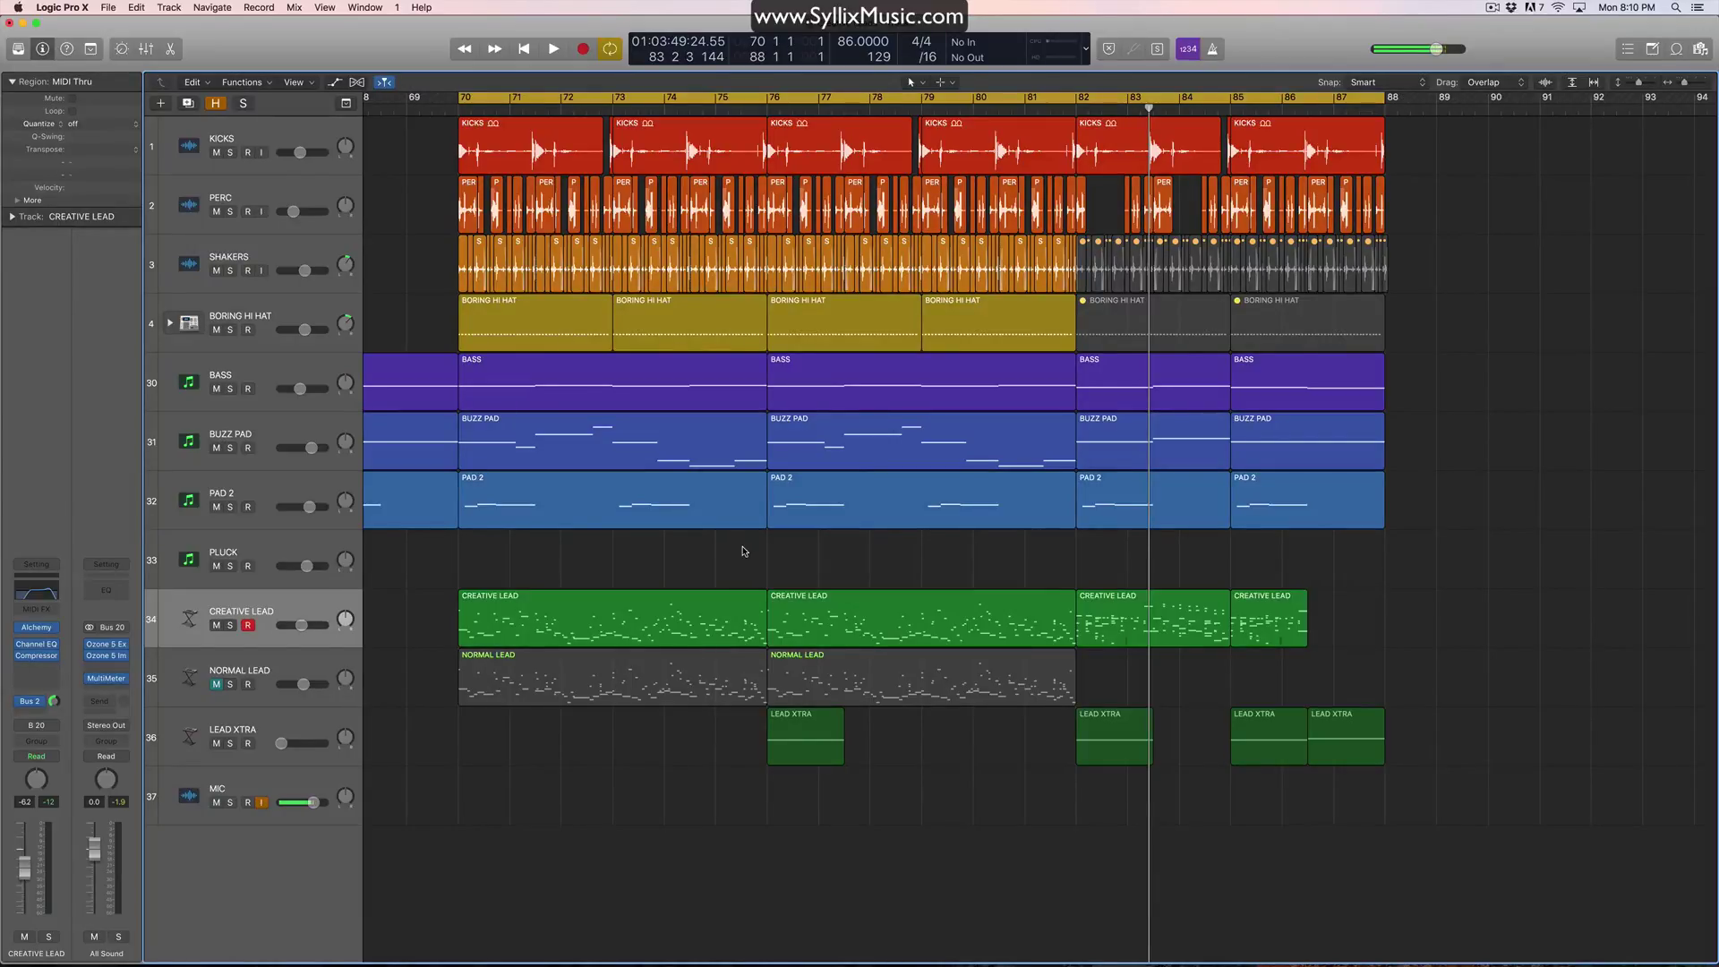
left_click(728, 618)
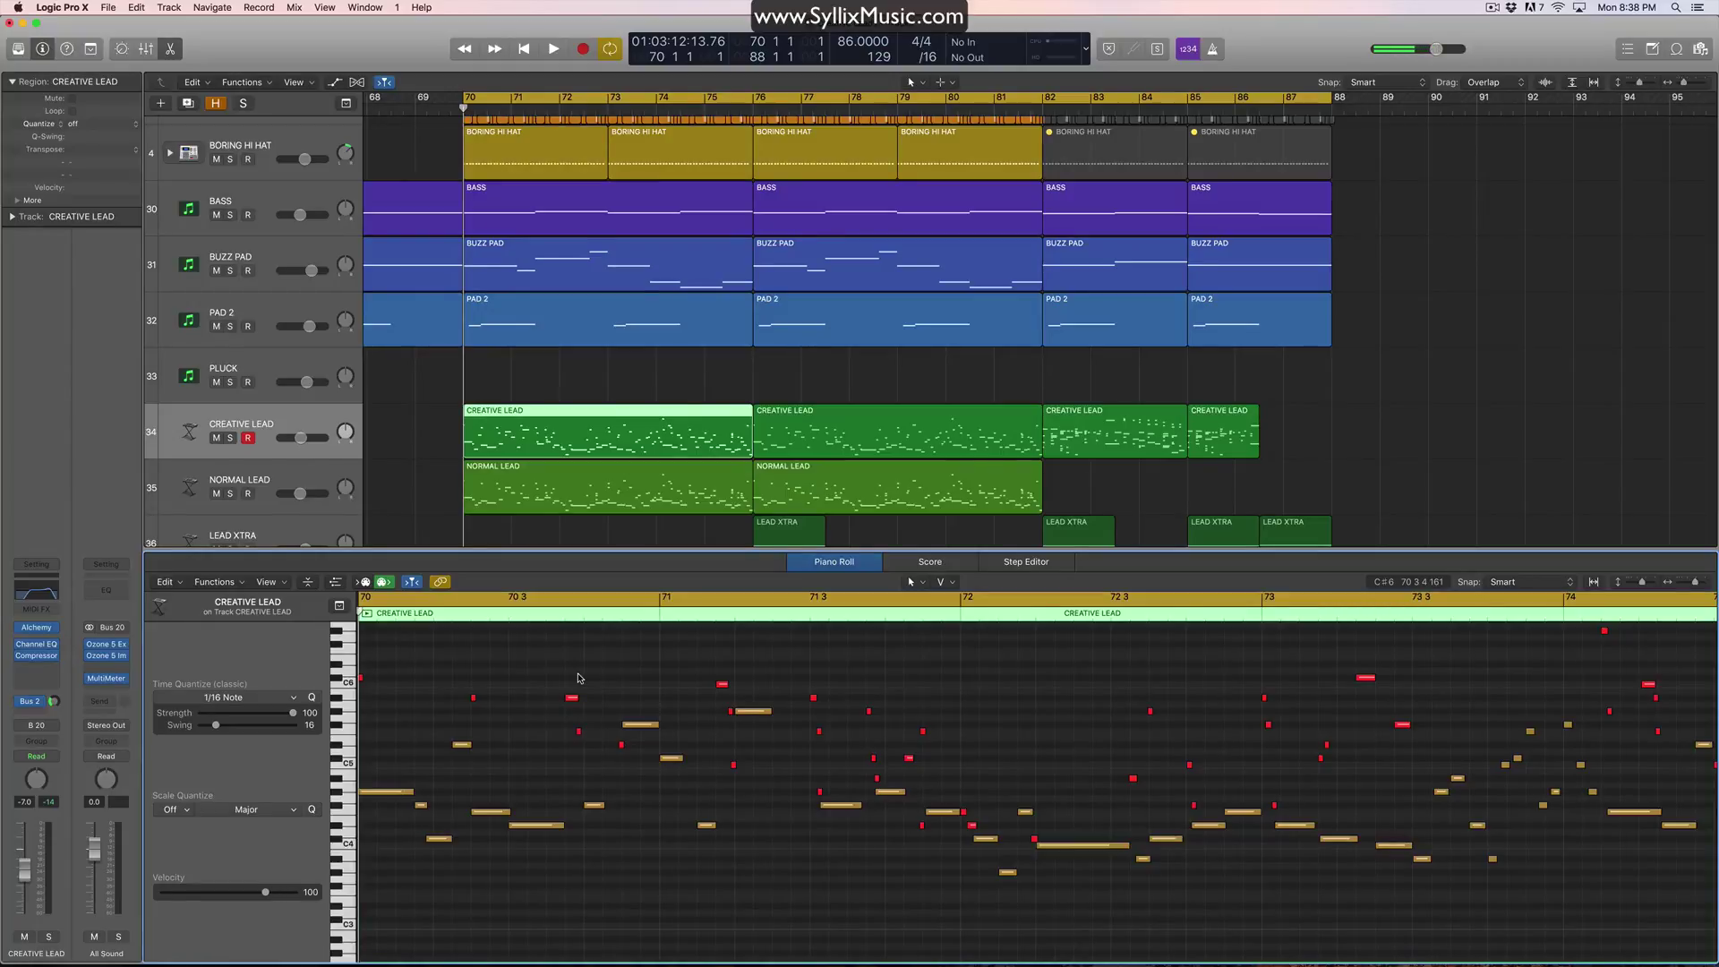
Step: Magnify the notes around bar 70, then zoom back out to show bars 70–76
left_click(478, 692, "ctrl+alt")
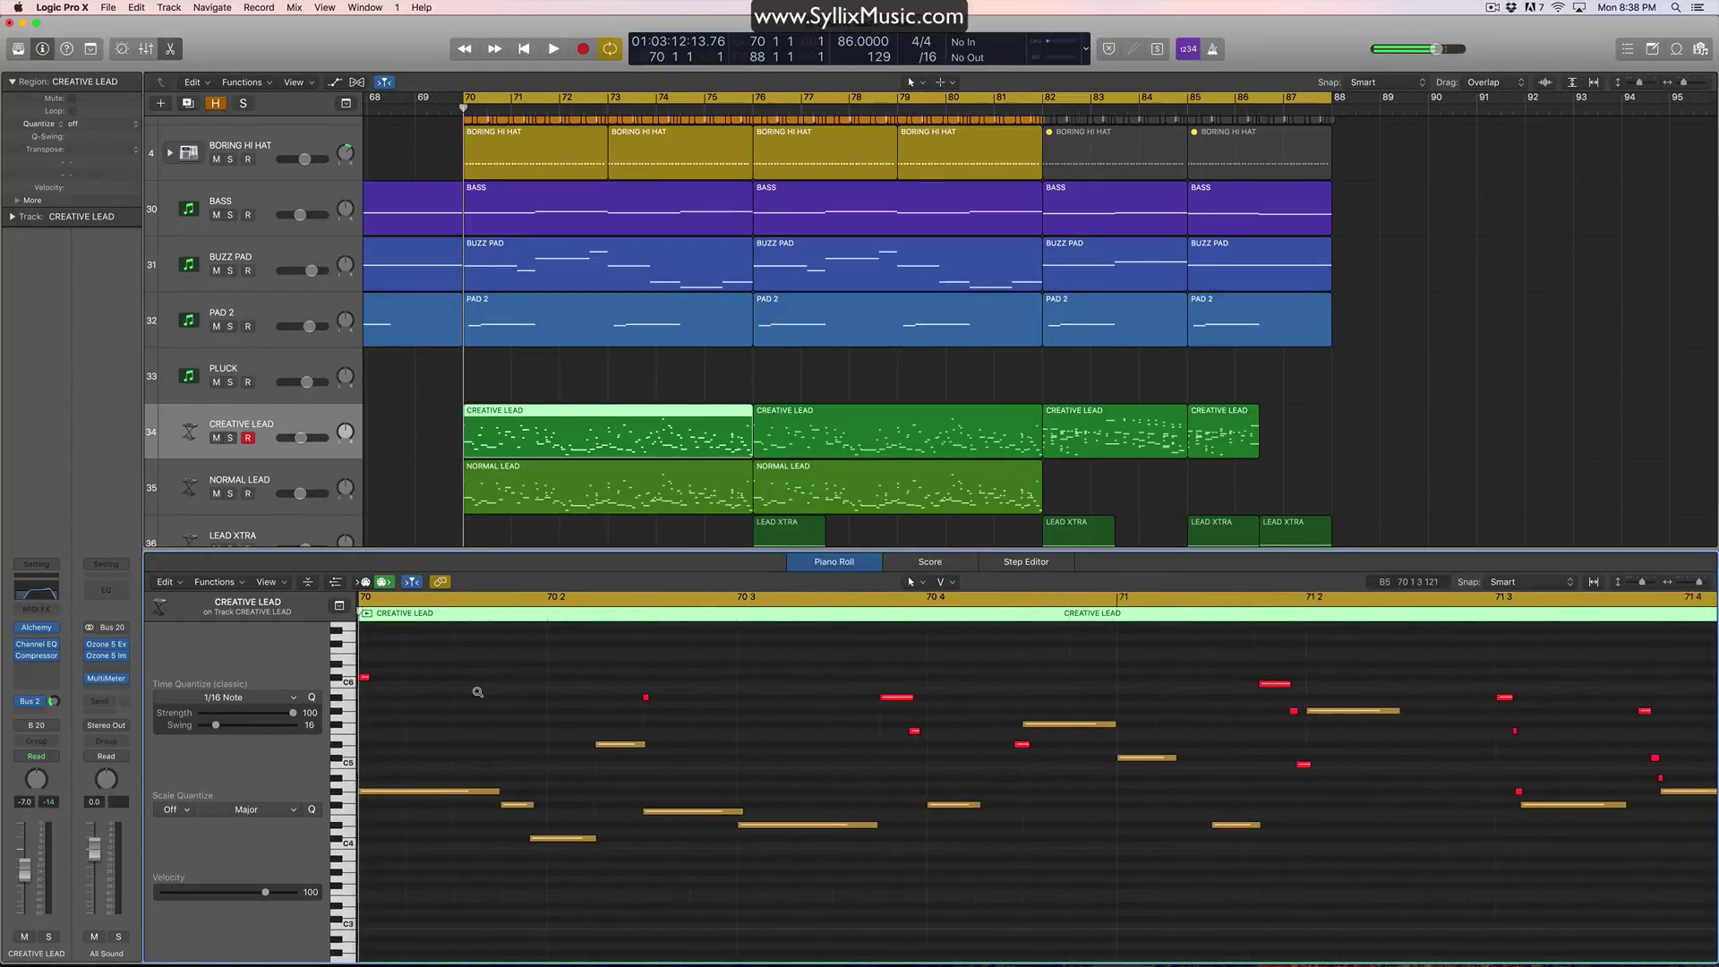
scroll(477, 692, "left", 3)
scroll(537, 695, "up", 1)
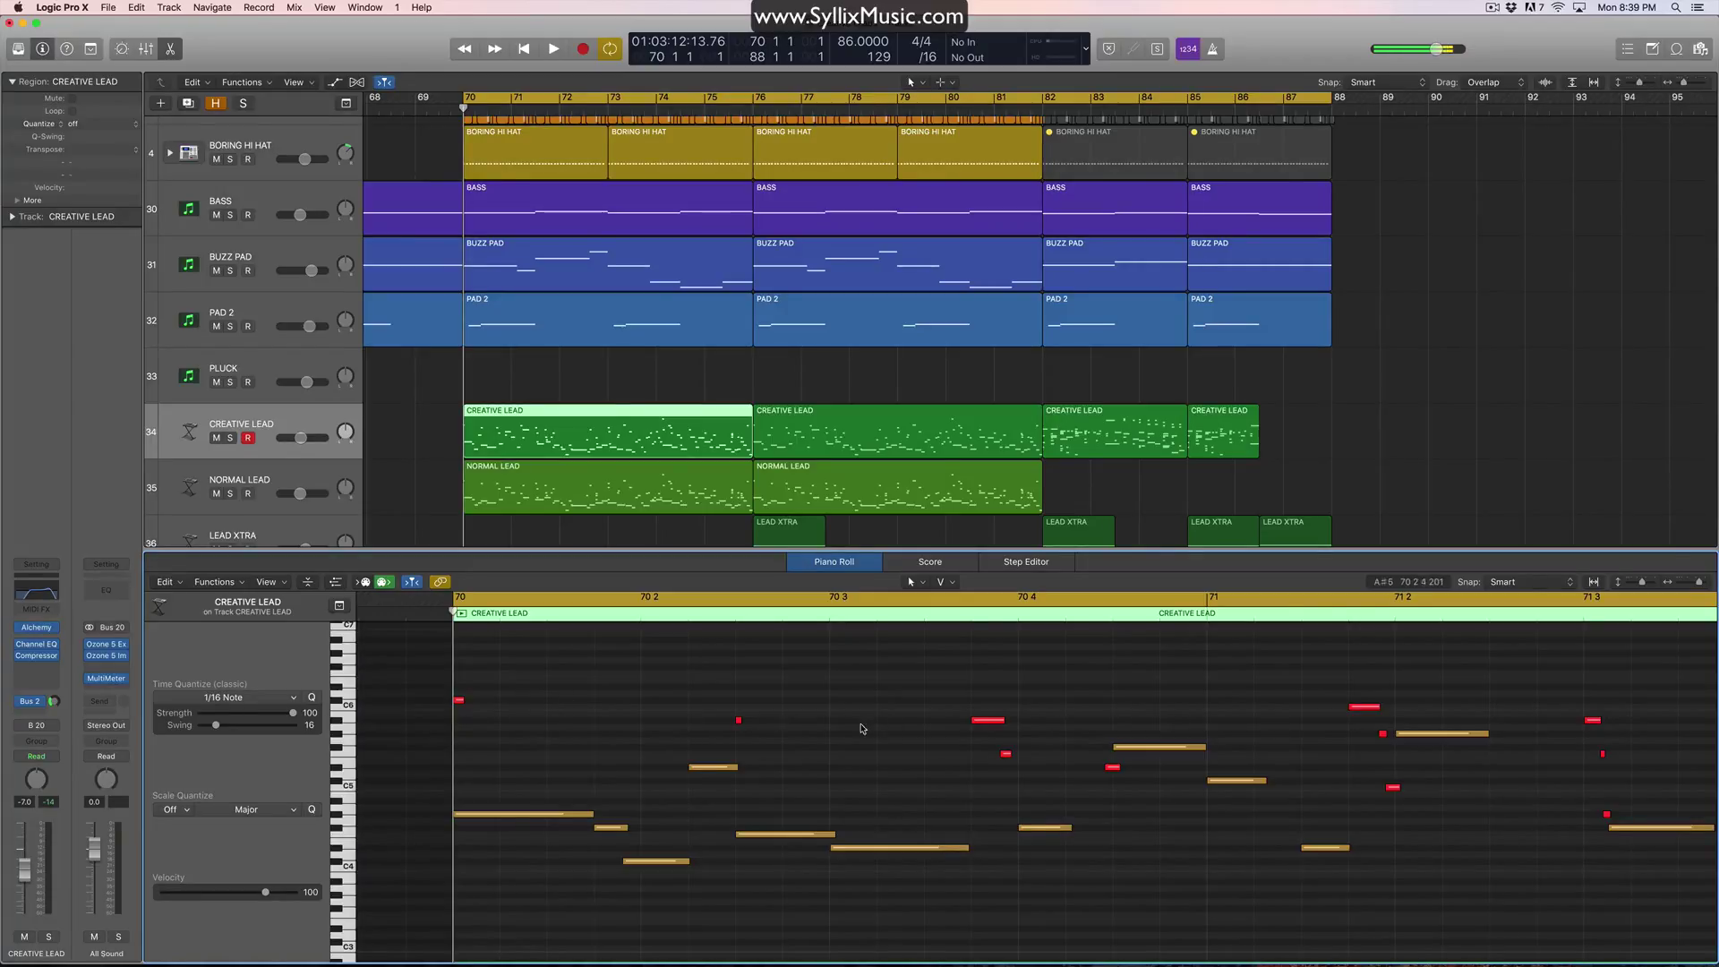
scroll(942, 723, "down", 5)
scroll(942, 722, "down", 4)
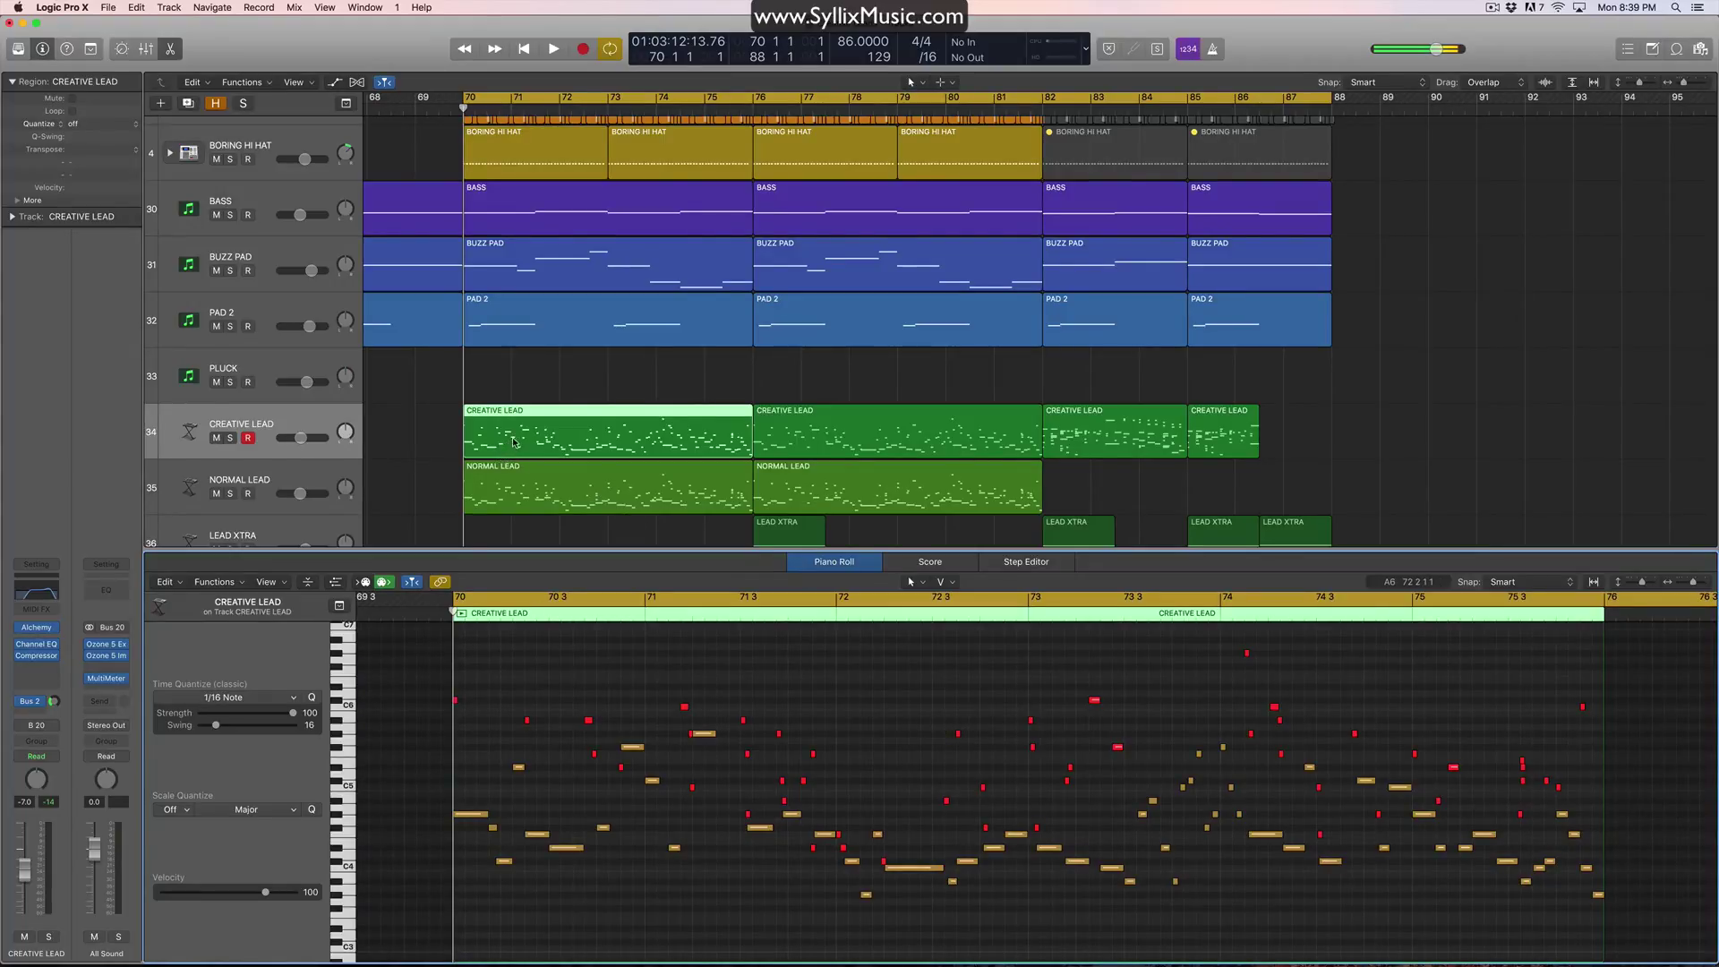
Step: Solo the CREATIVE LEAD track and play it on its own
left_click(533, 480)
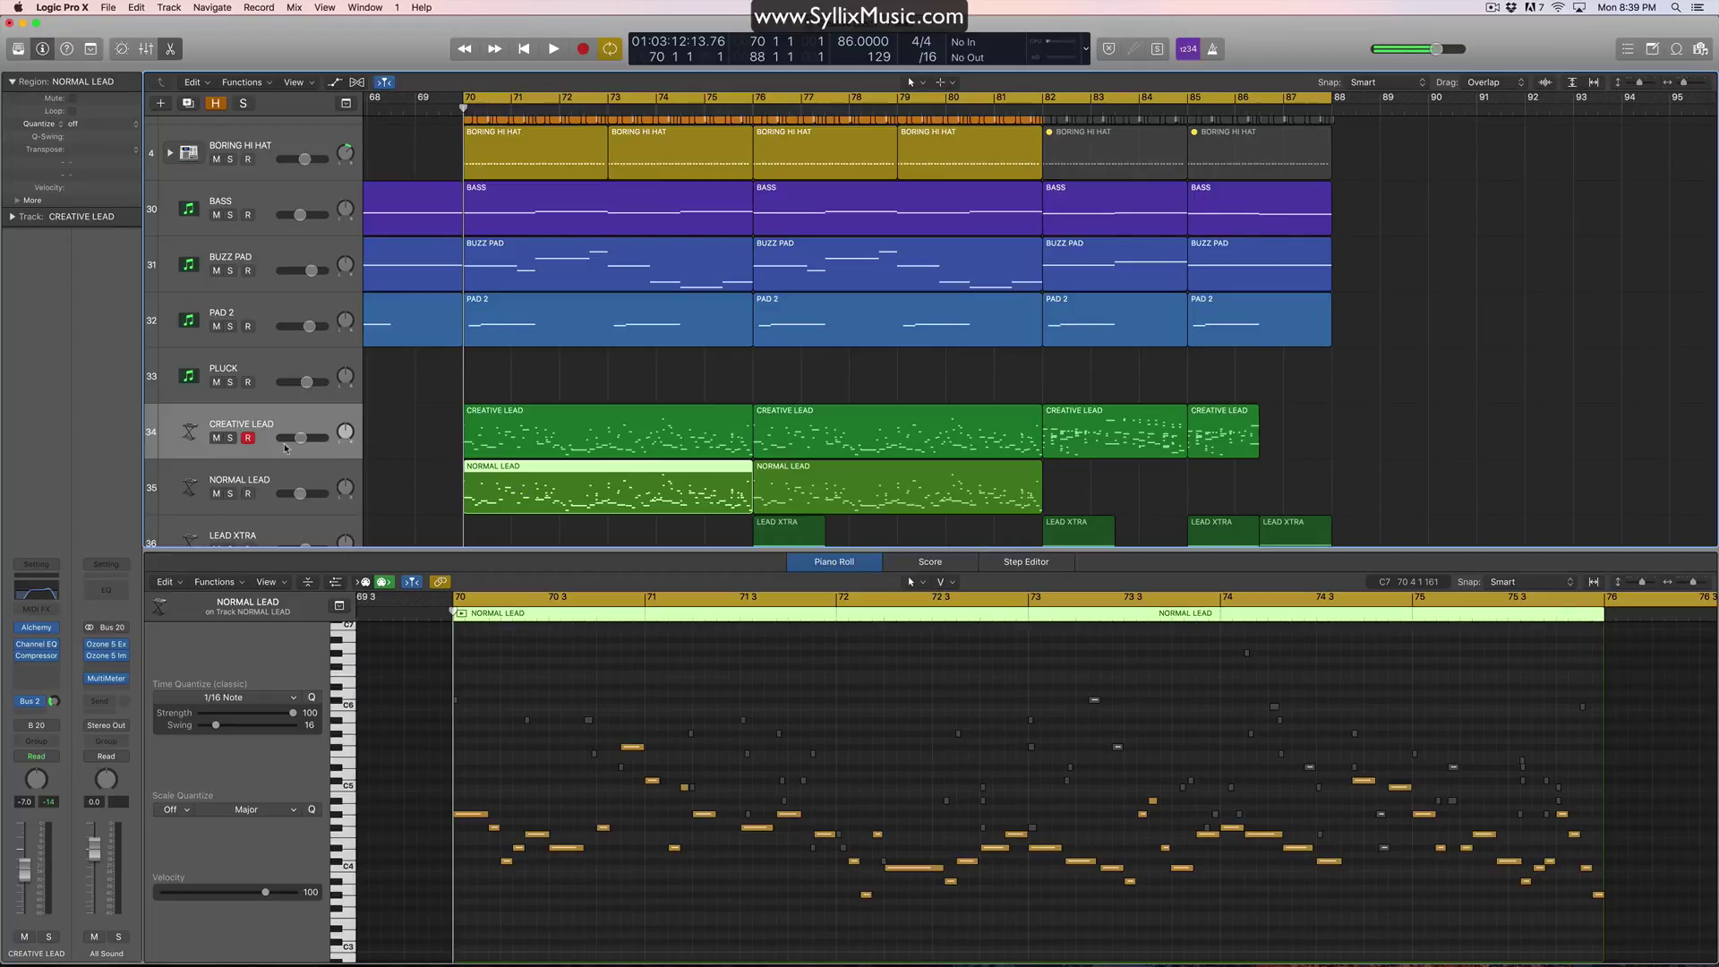
left_click(229, 438)
left_click(573, 434)
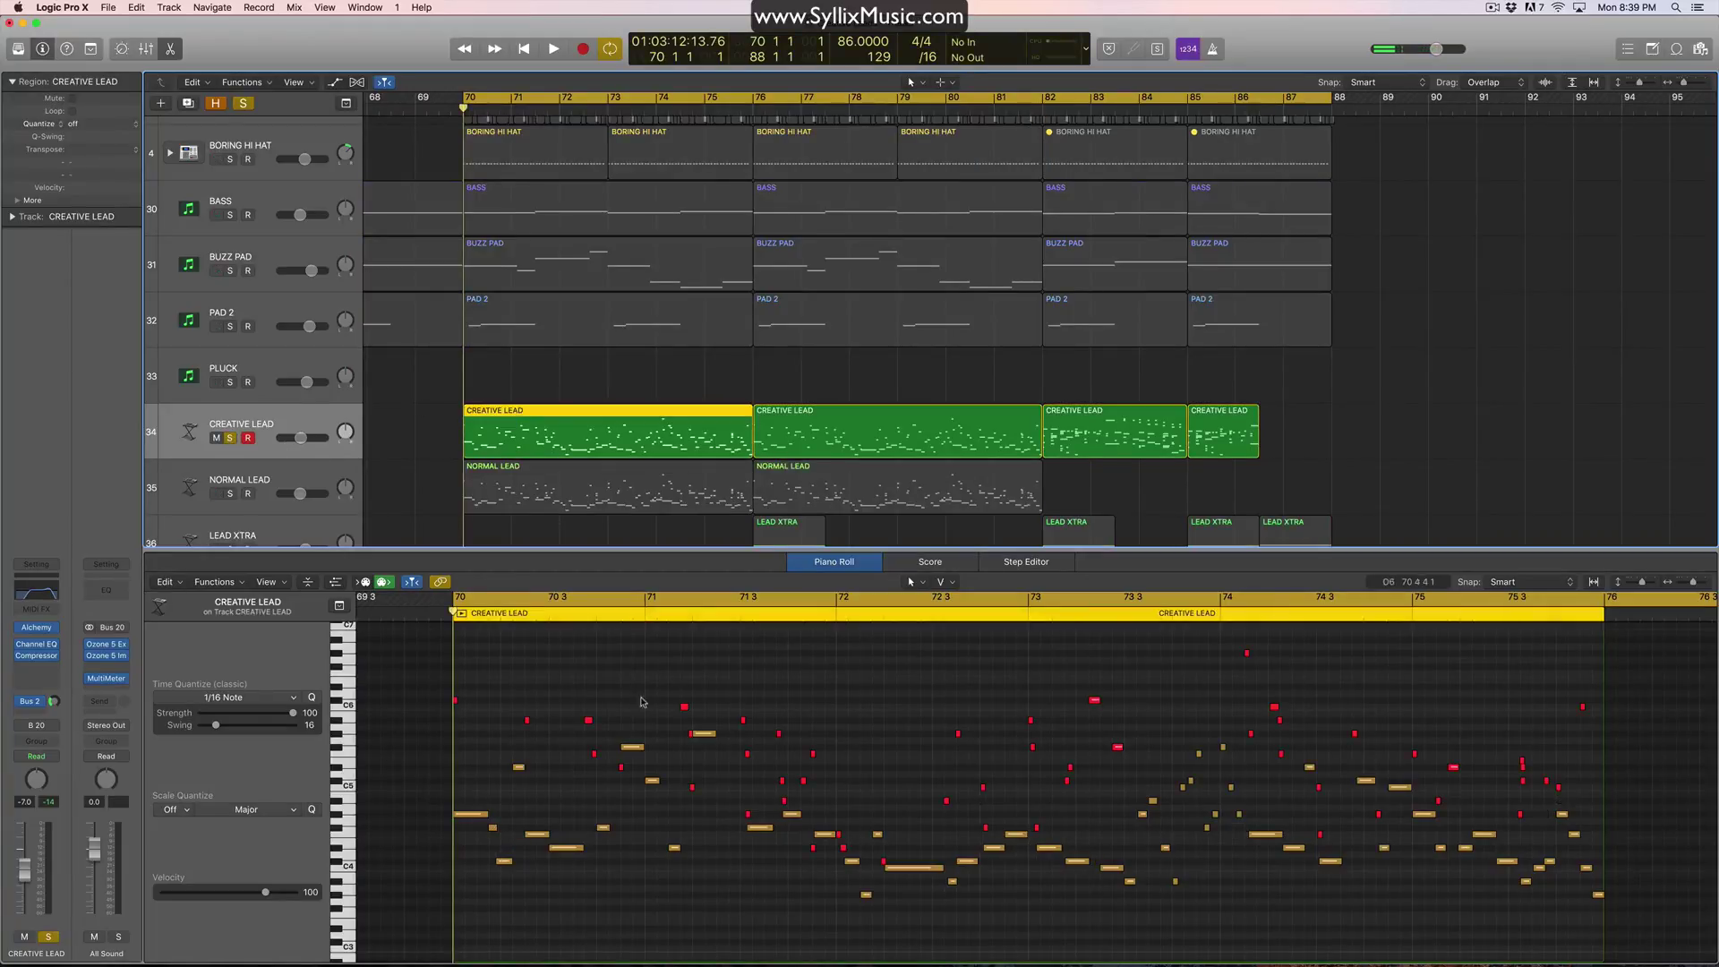
key("space")
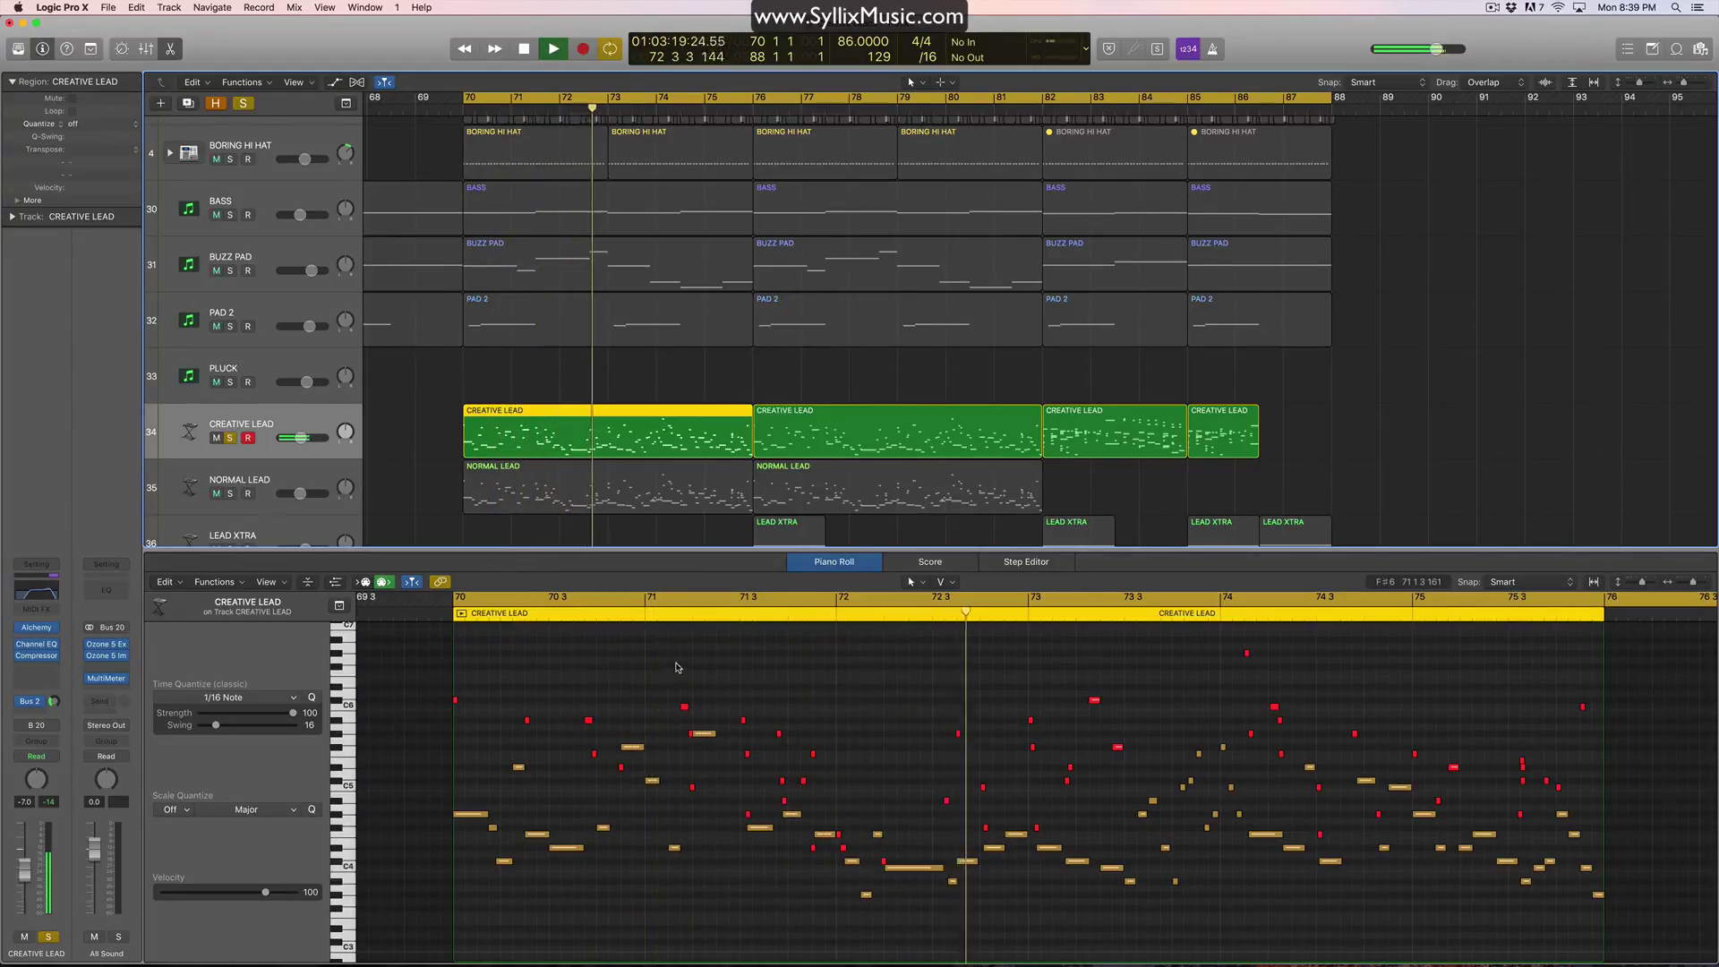
key("space")
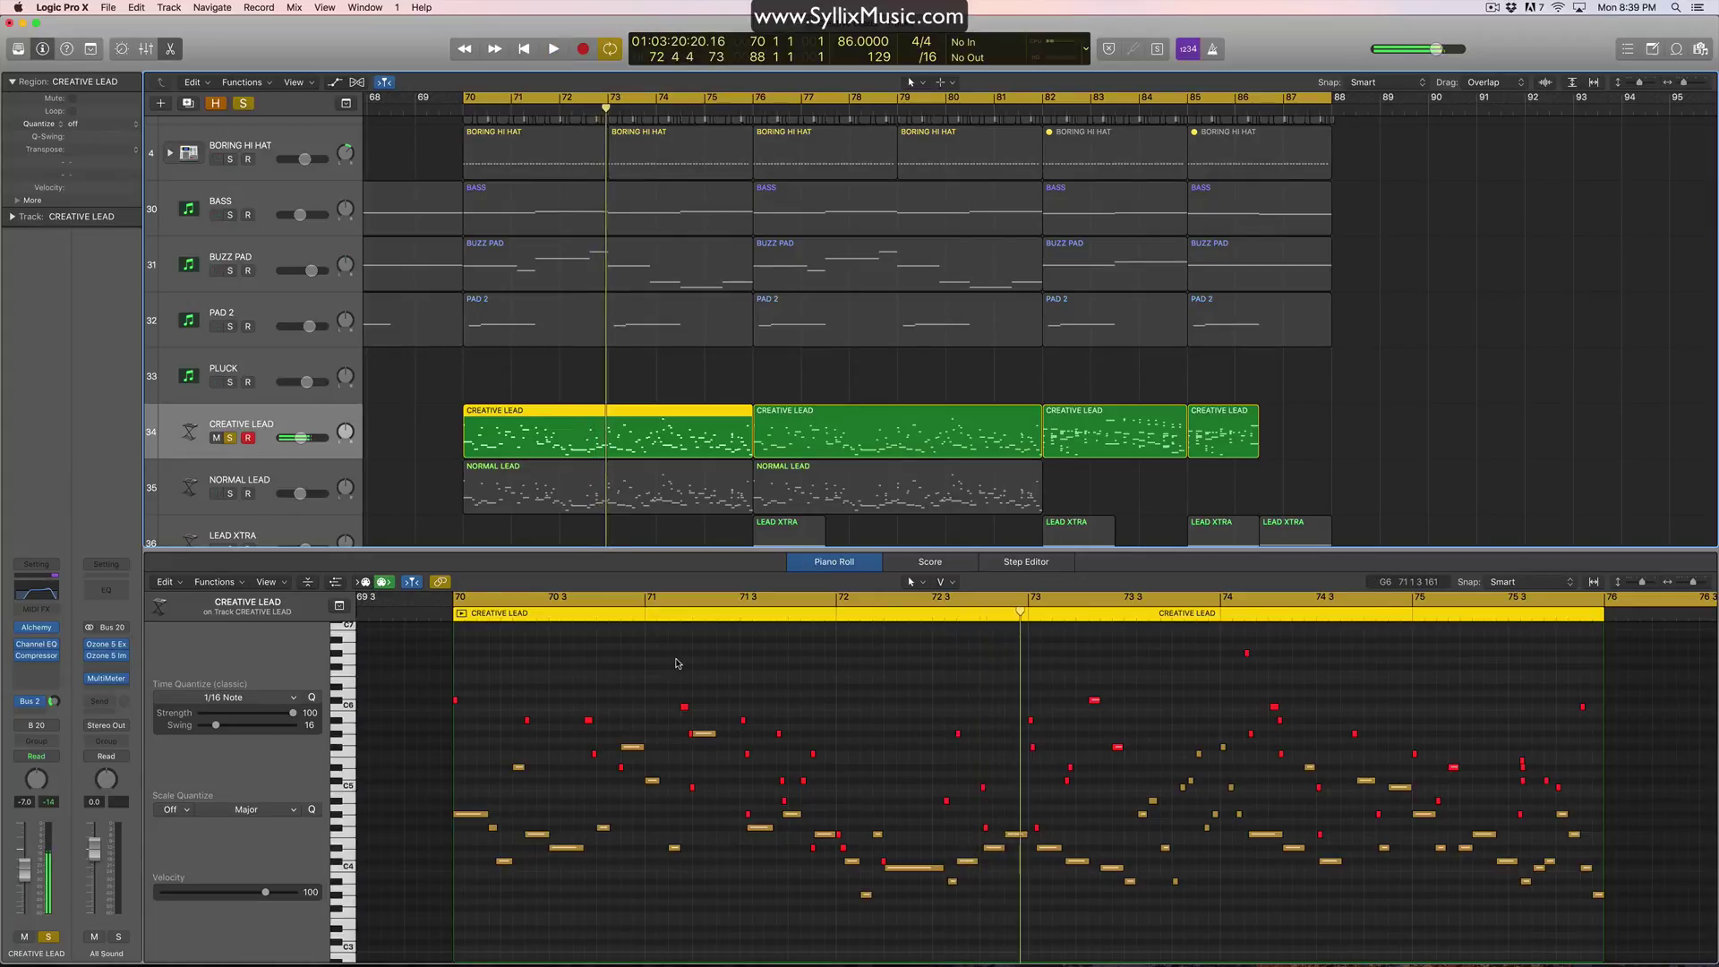
Step: Solo NORMAL LEAD instead and play it alone, then unsolo and select all four CREATIVE LEAD regions
left_click(231, 440)
left_click(230, 494)
left_click(530, 471)
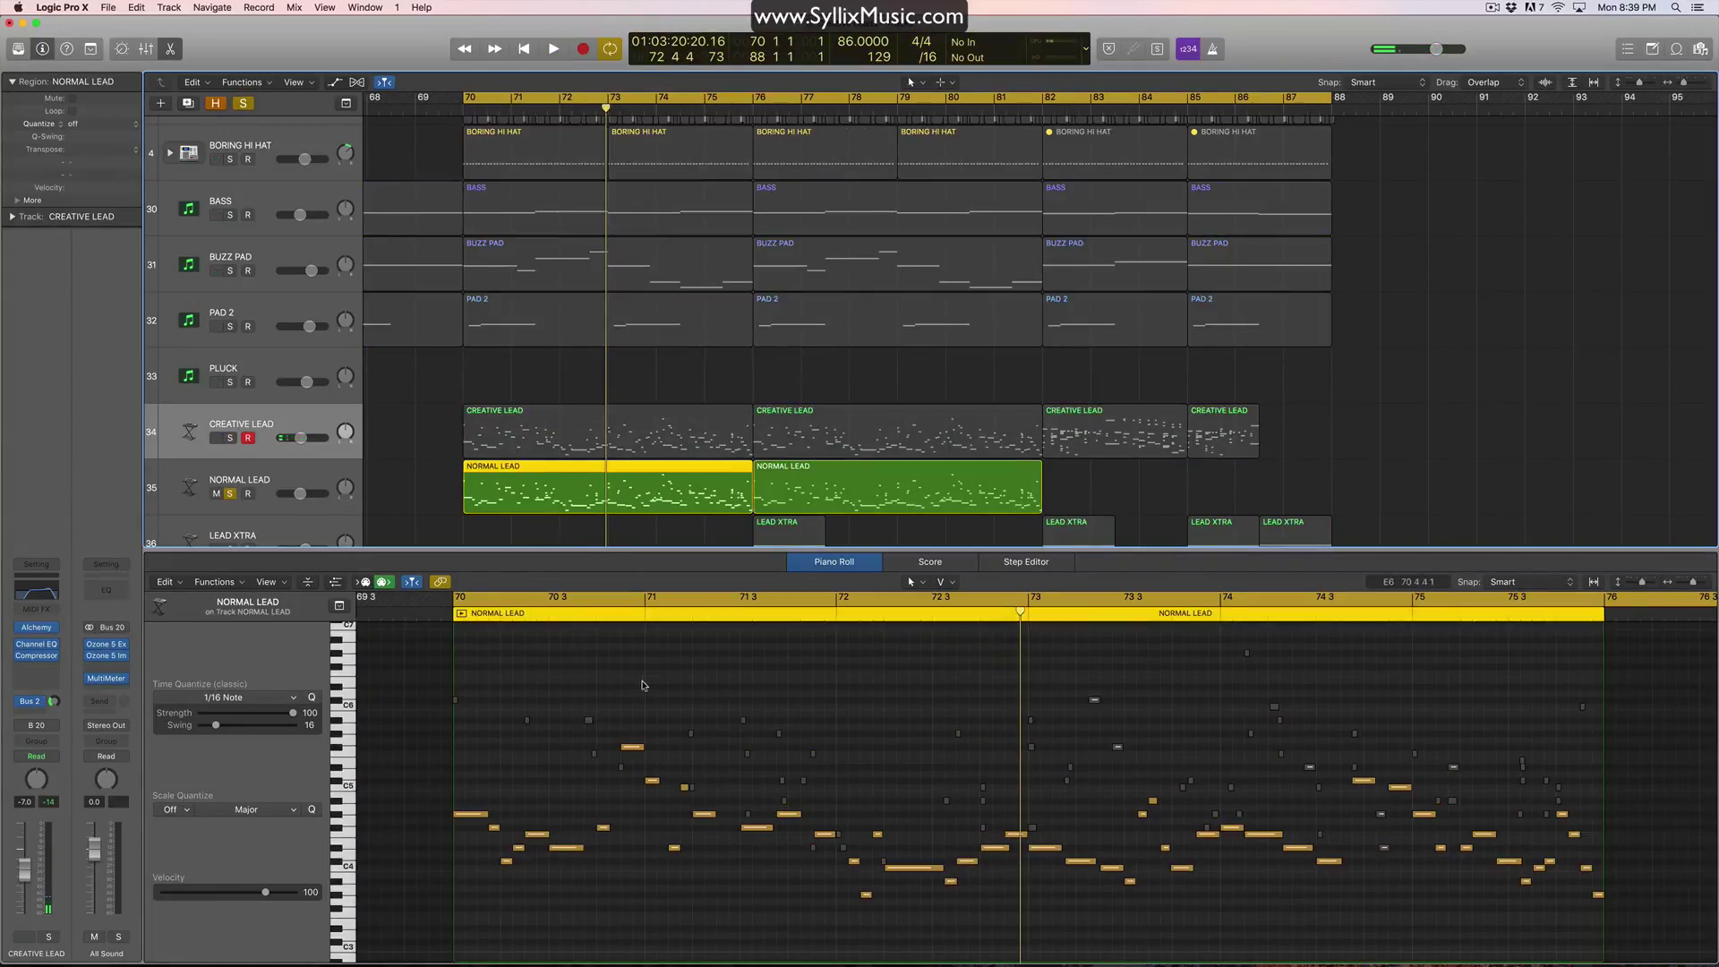
key("shift+space")
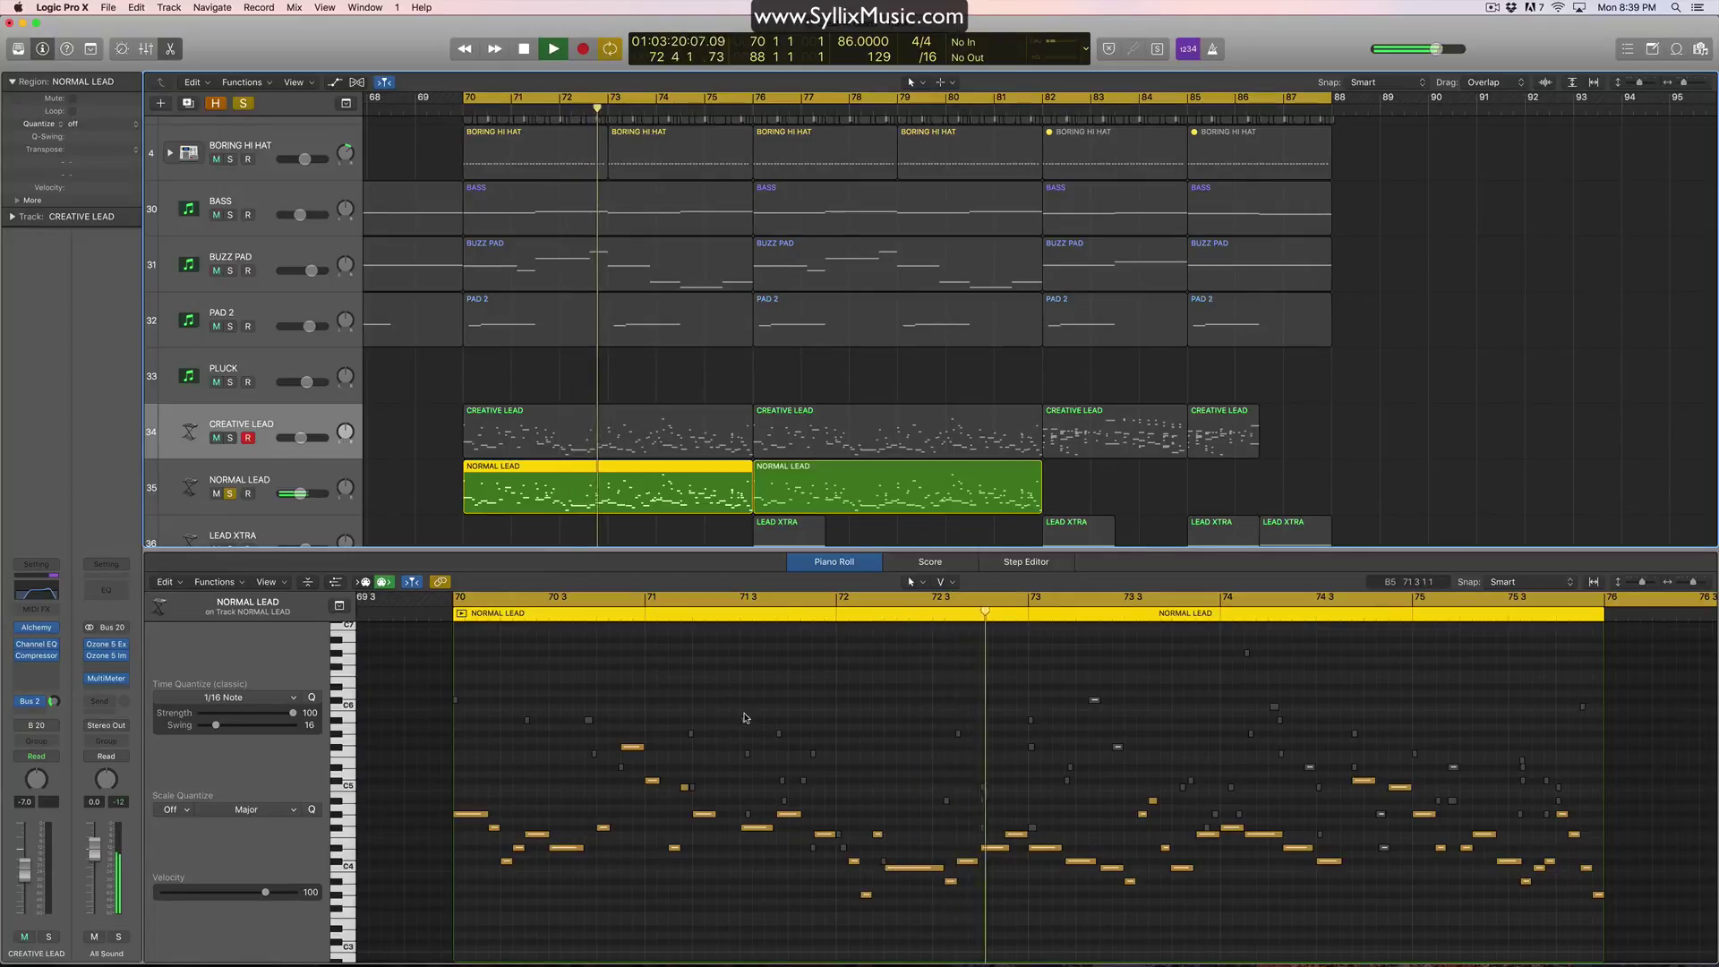
key("space")
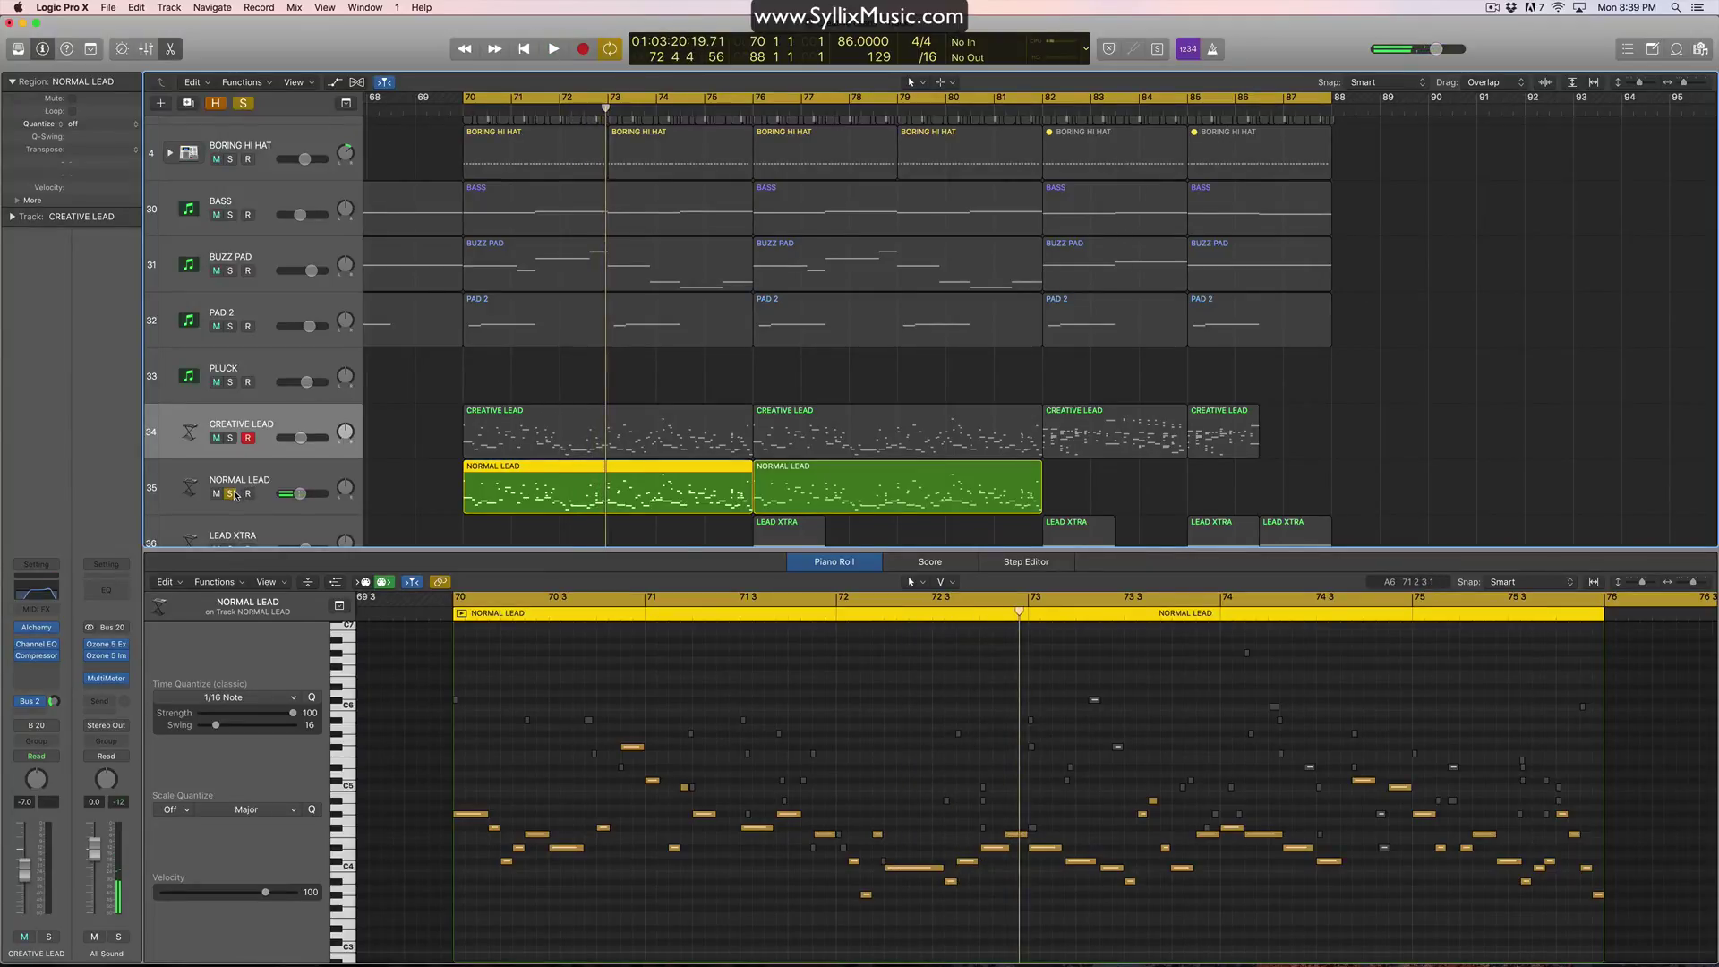
left_click(231, 493)
left_click(258, 424)
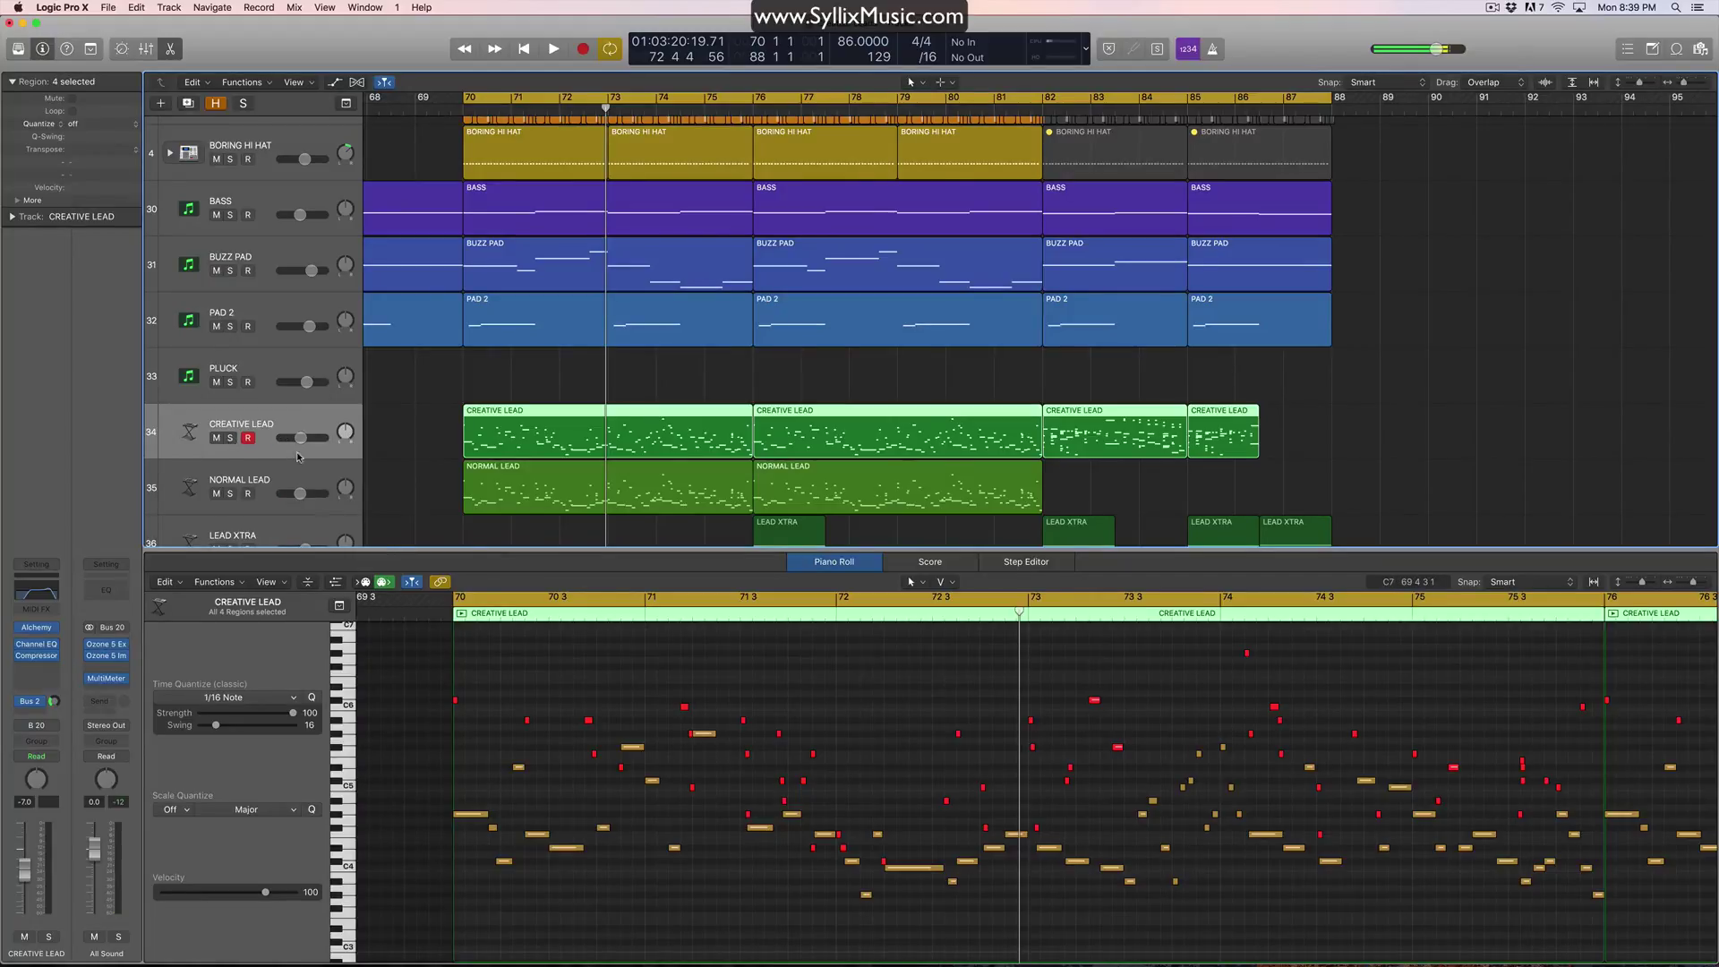
Step: Solo the MIC and CREATIVE LEAD tracks and bring bars 70–71 into view
scroll(242, 465, "down", 3)
left_click(230, 492)
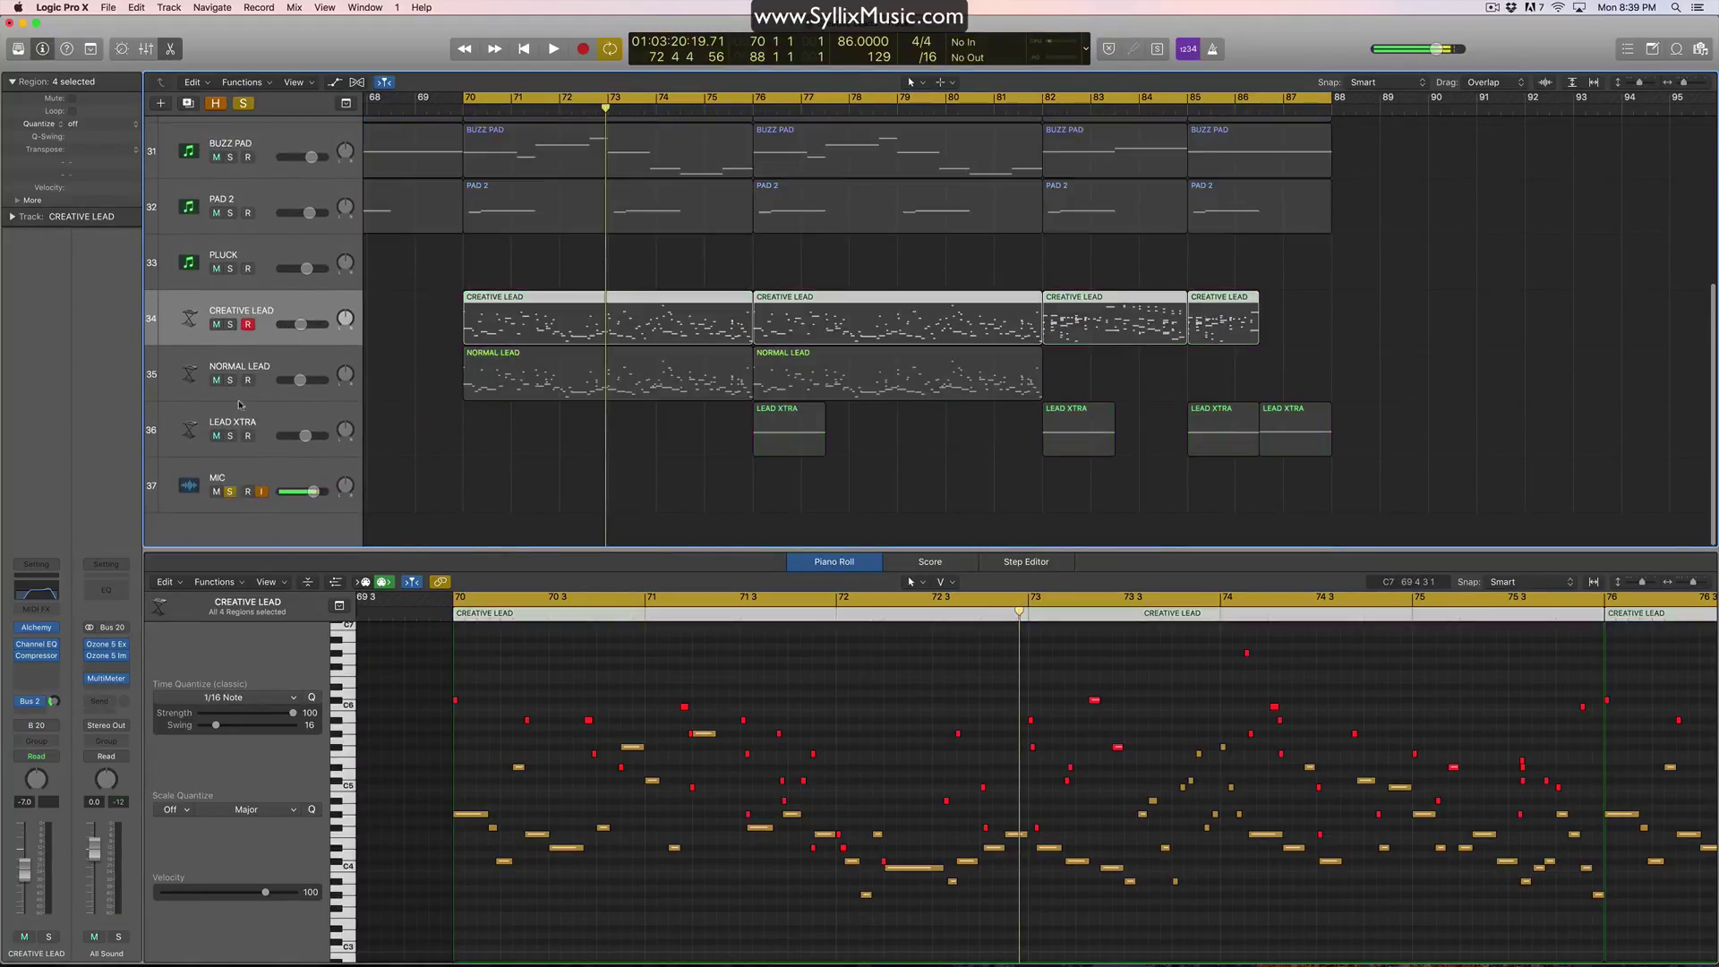
left_click(231, 324)
scroll(656, 667, "up", 6)
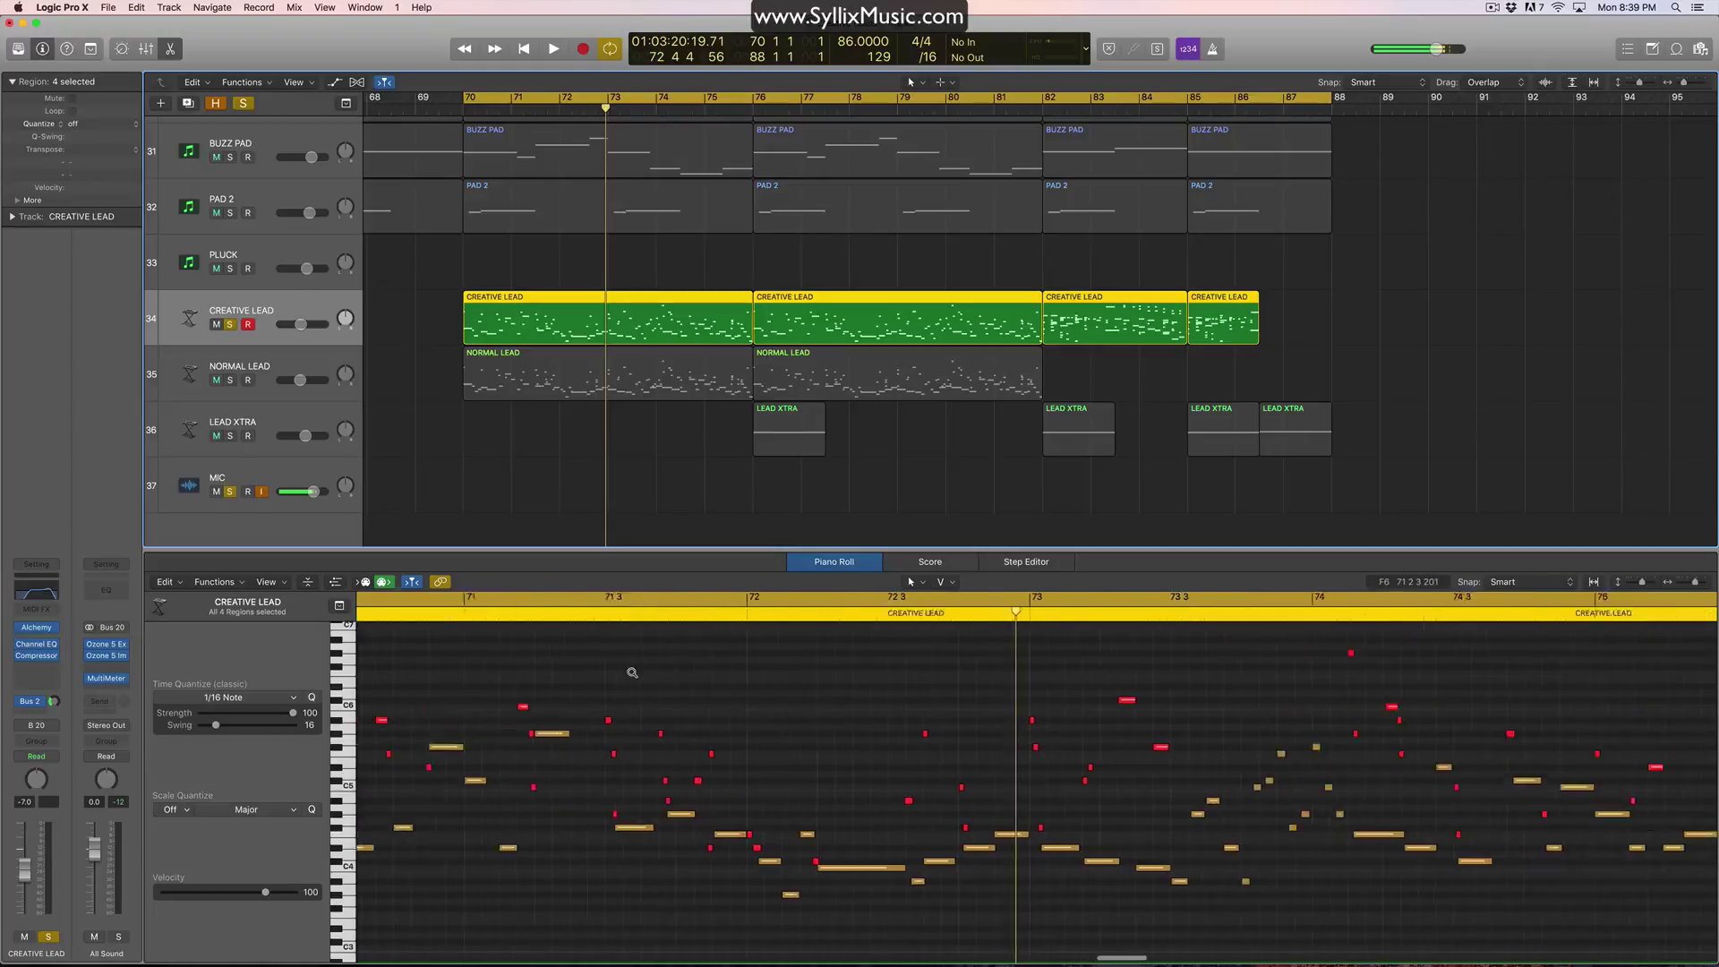
scroll(768, 685, "left", 5)
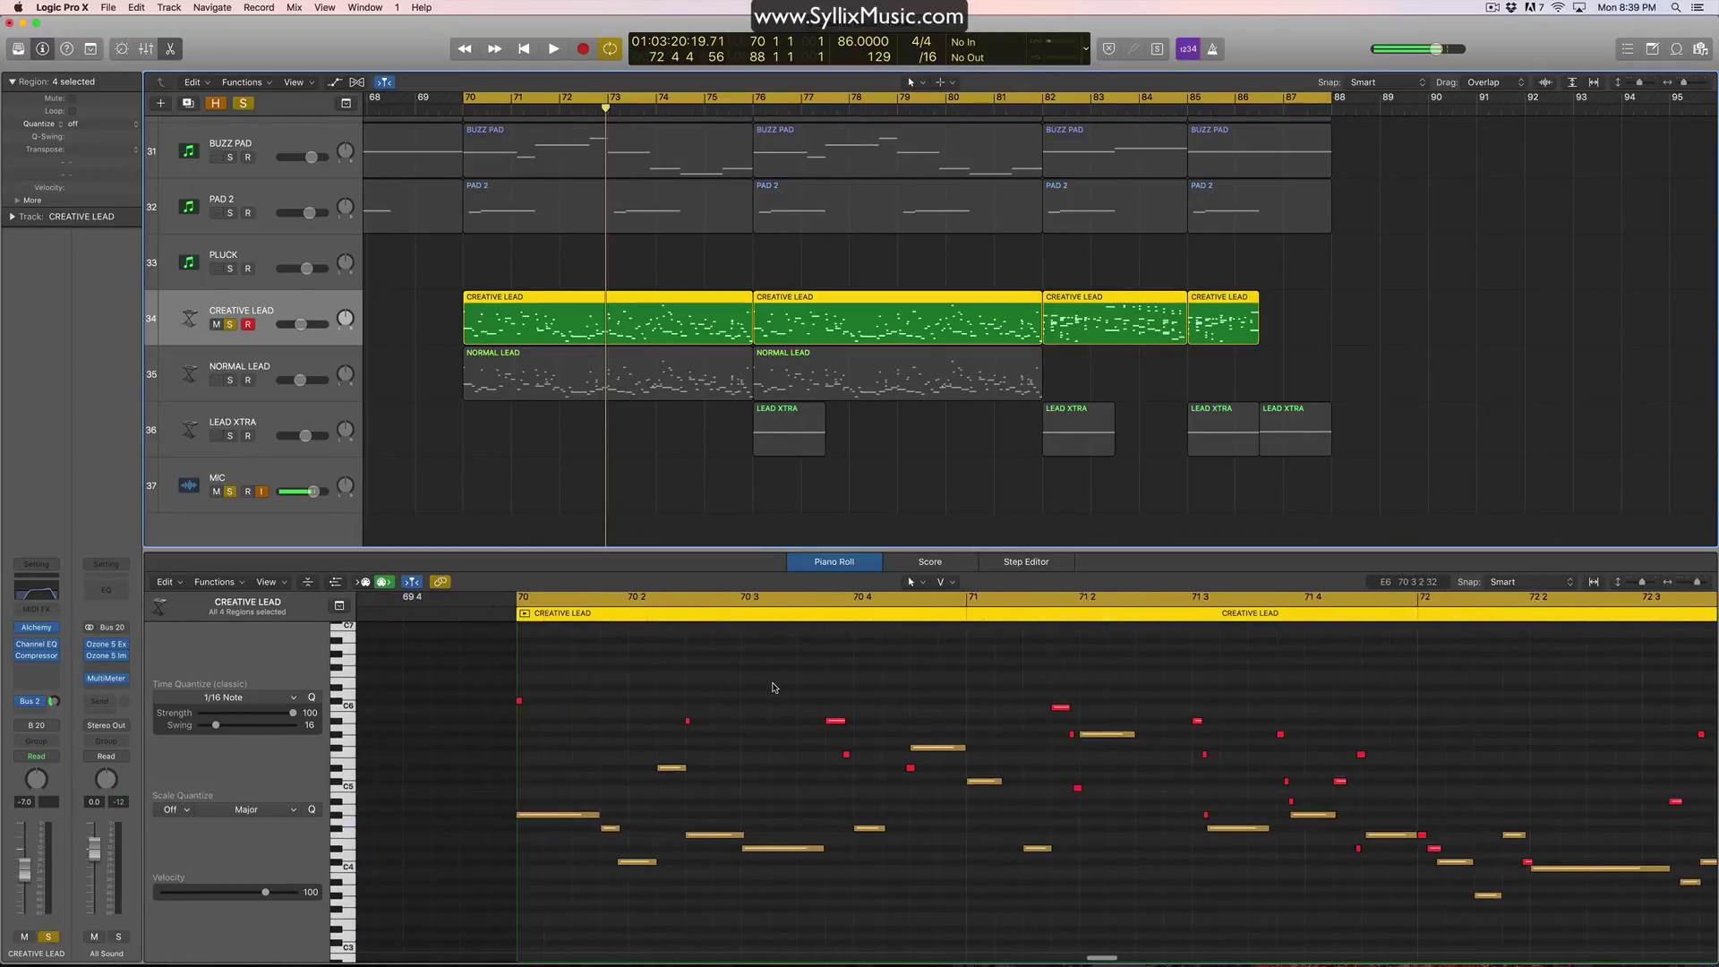
scroll(755, 666, "down", 3)
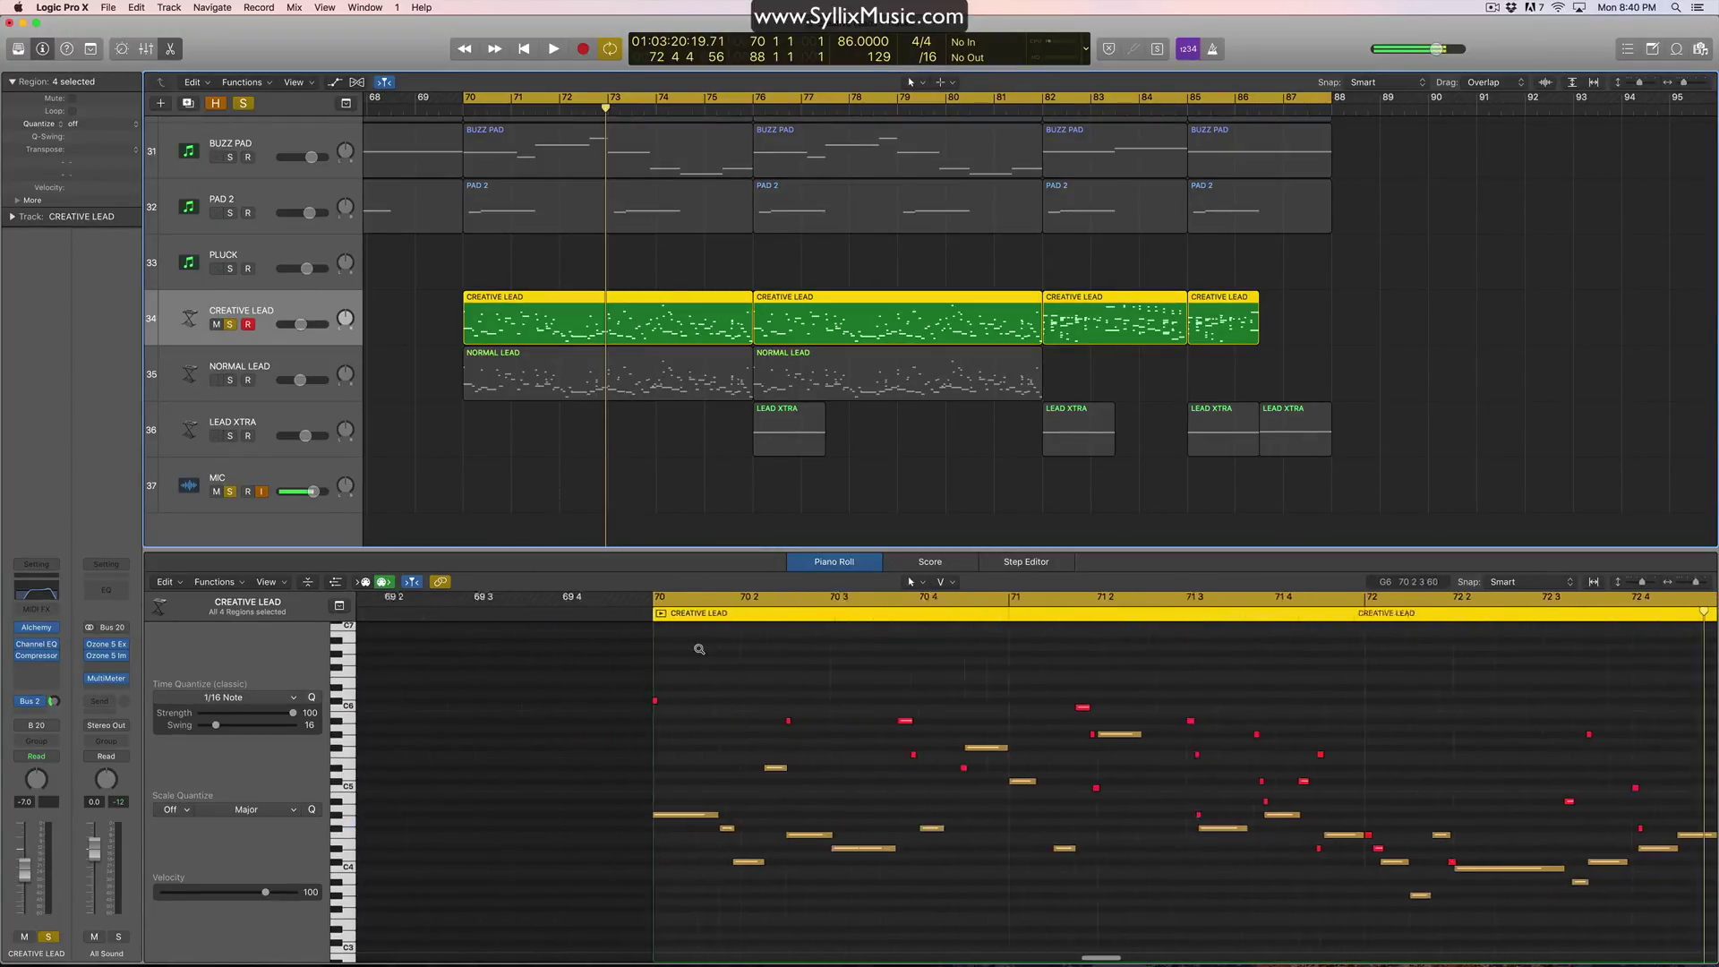
scroll(702, 650, "left", 4)
scroll(702, 650, "right", 3)
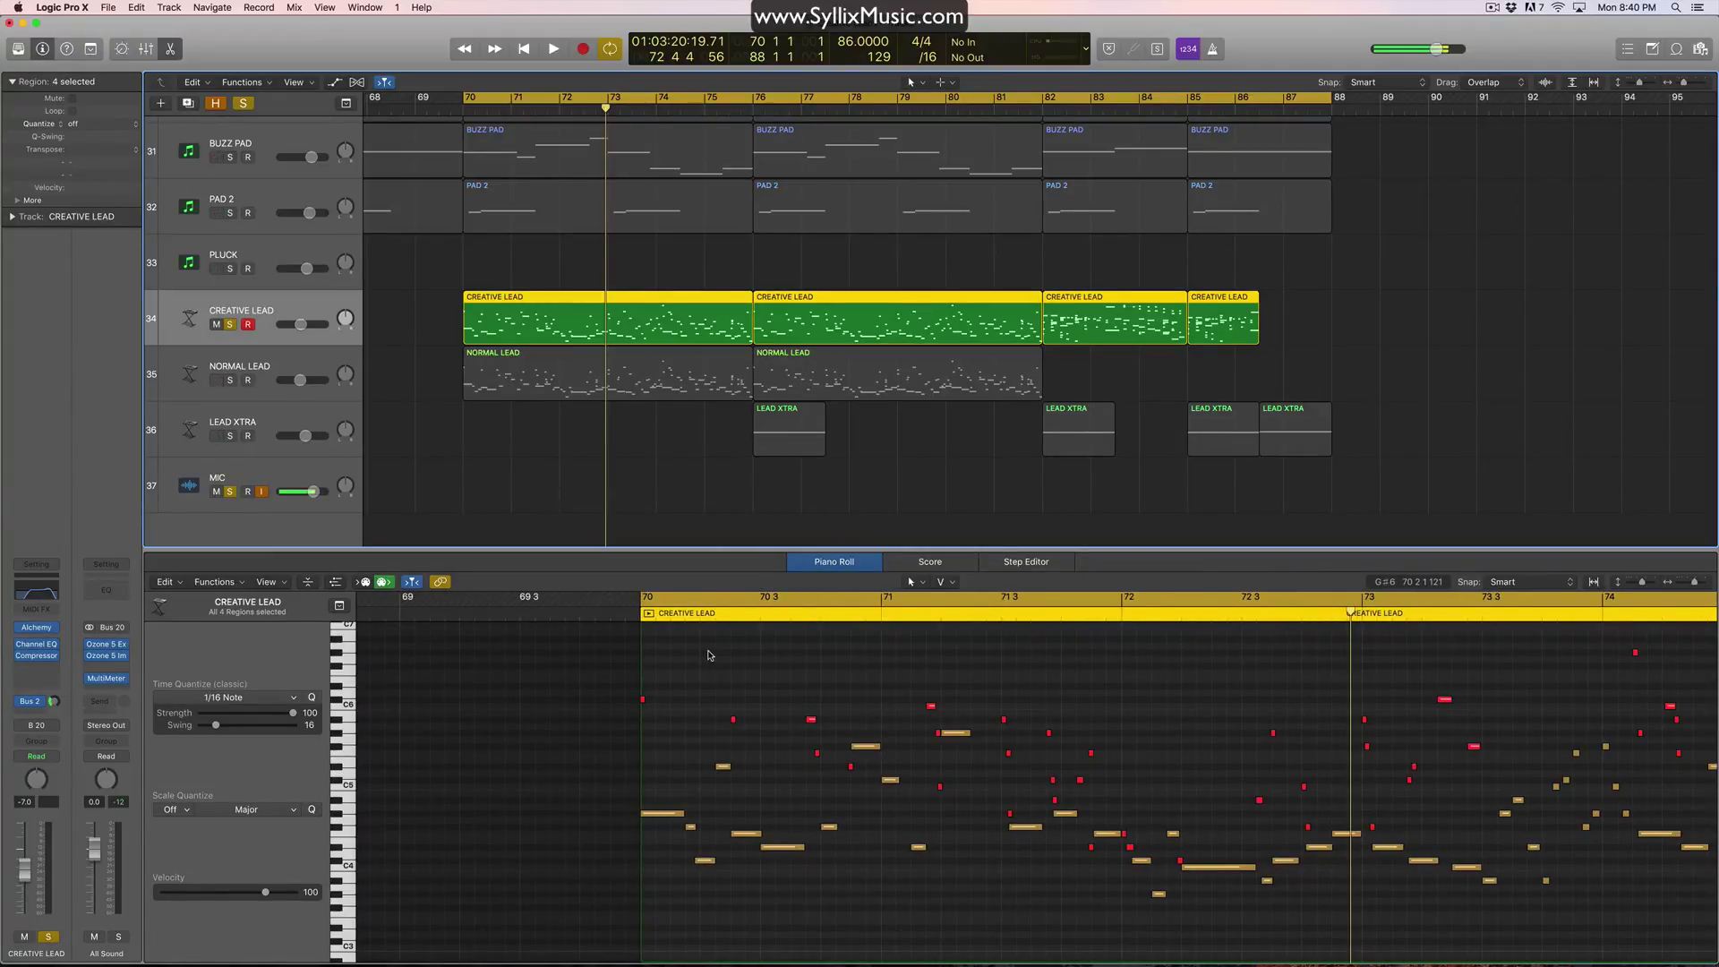
Step: Play the soloed lead from bar 70, replay from bars 70.3 and 71, then unsolo both tracks
key("space")
key("space")
key("space")
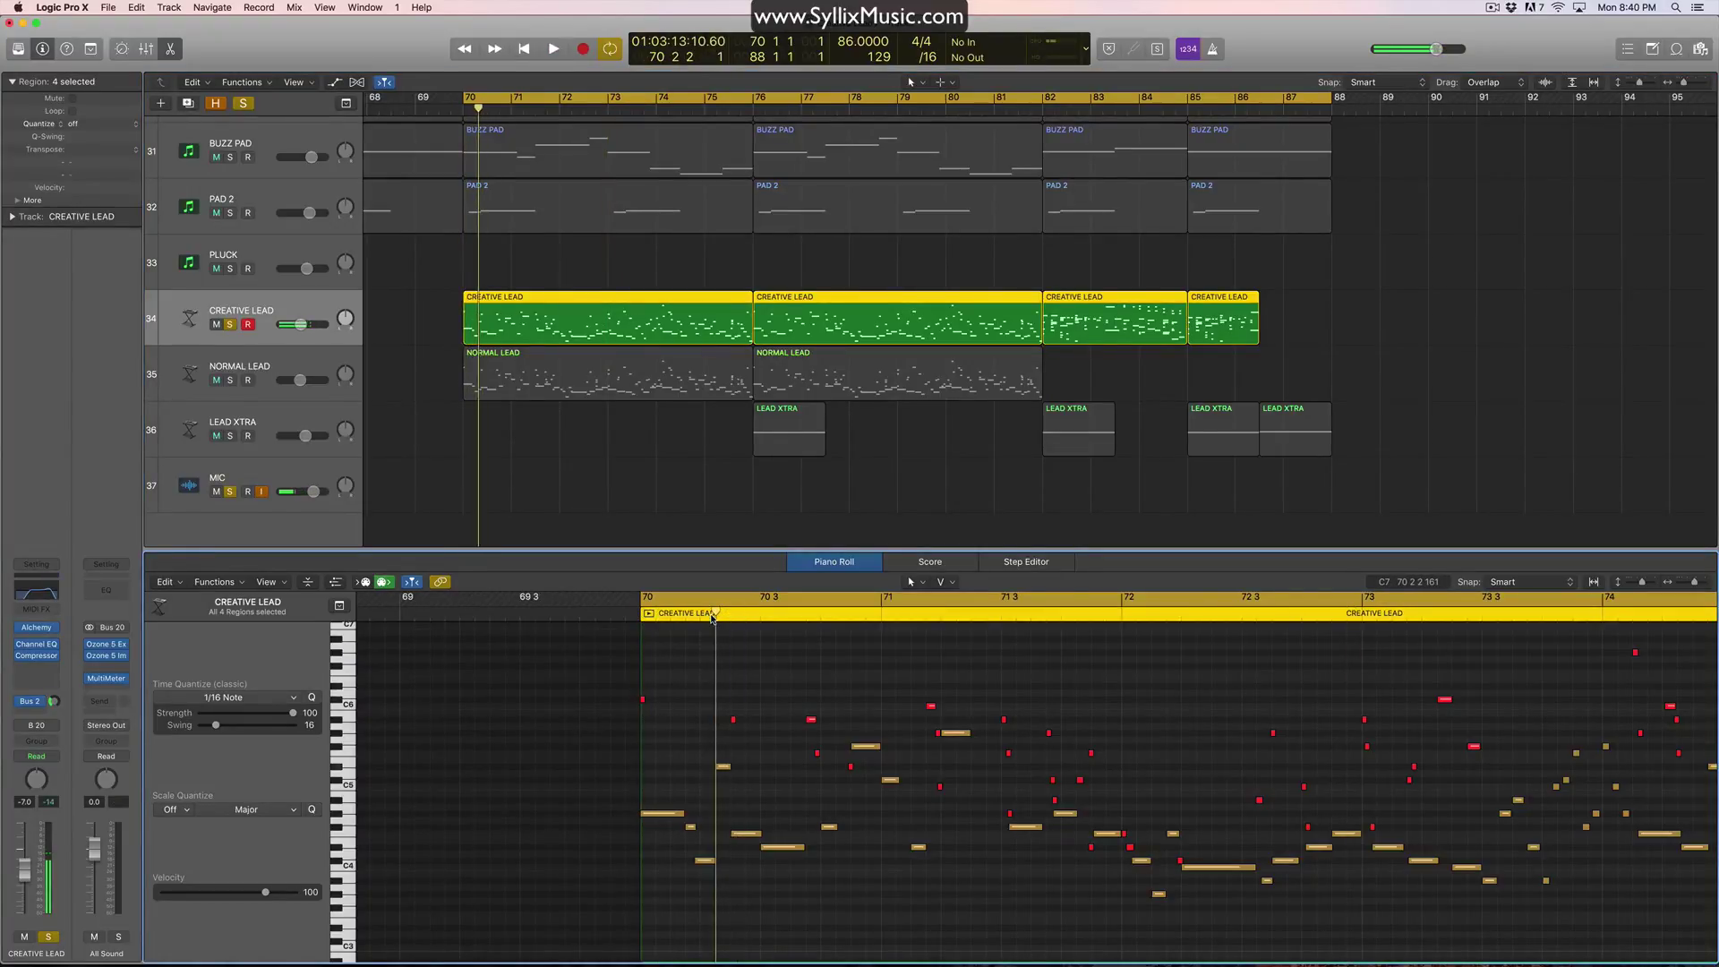
left_click(799, 618)
key("space")
left_click(812, 618)
left_click(908, 618)
key("space")
key("space")
left_click(922, 618)
key("space")
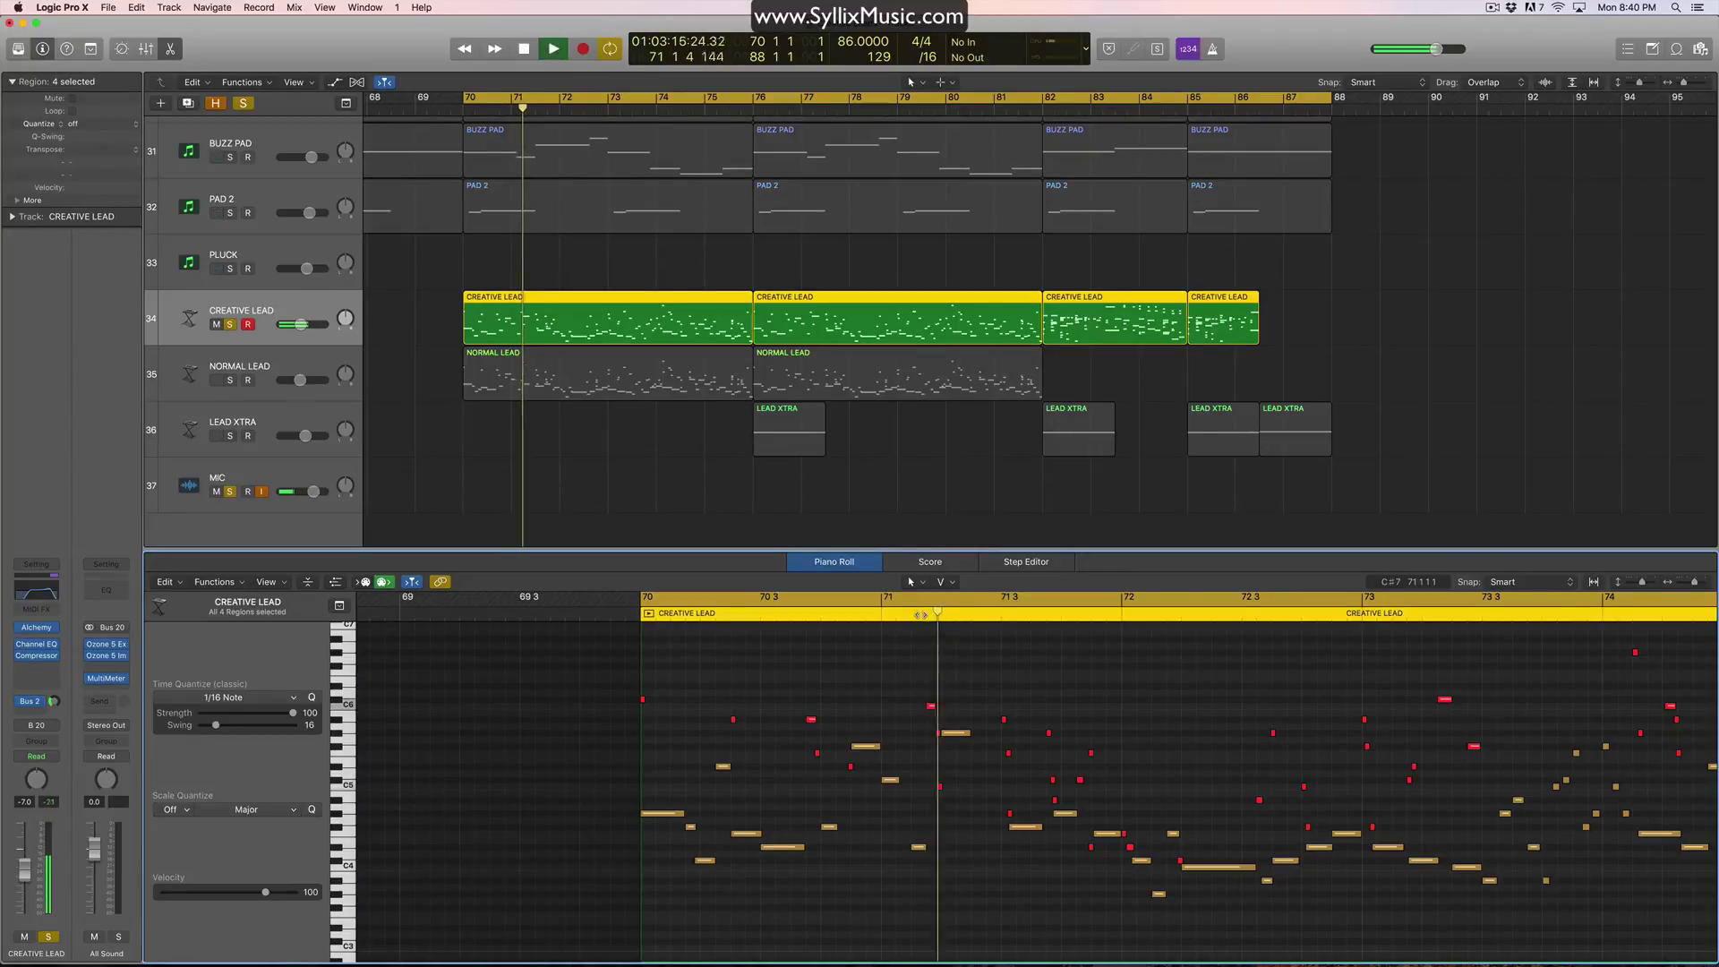
key("space")
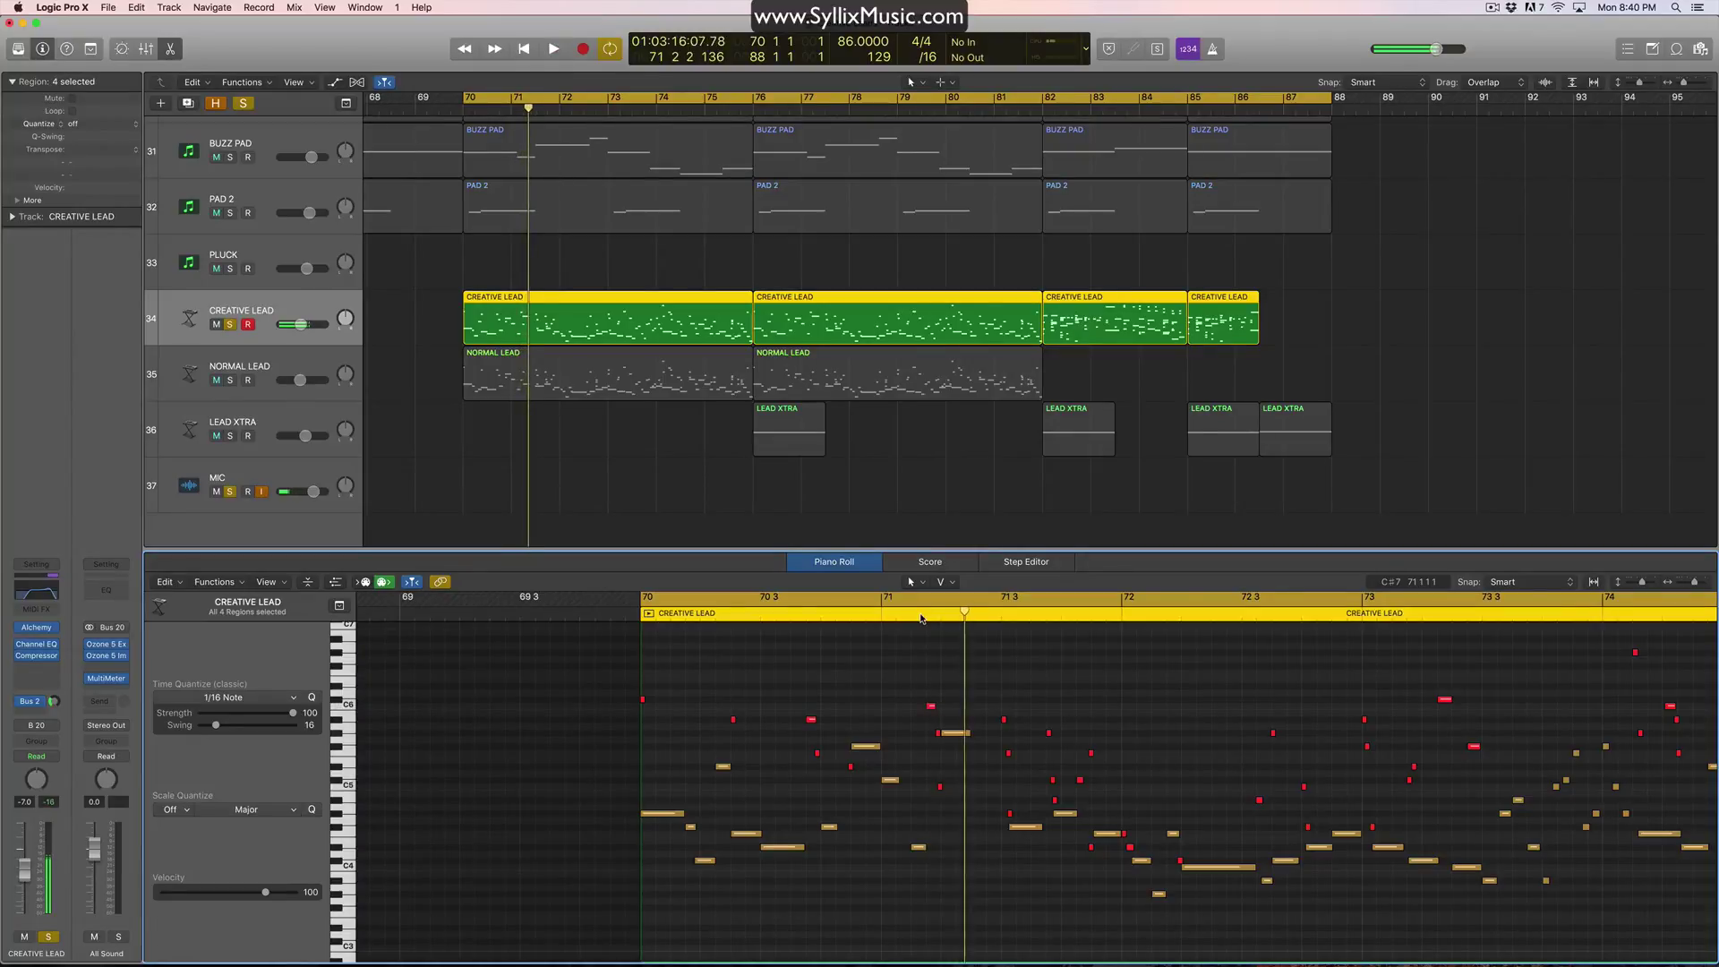
left_click(230, 324)
left_click(231, 492)
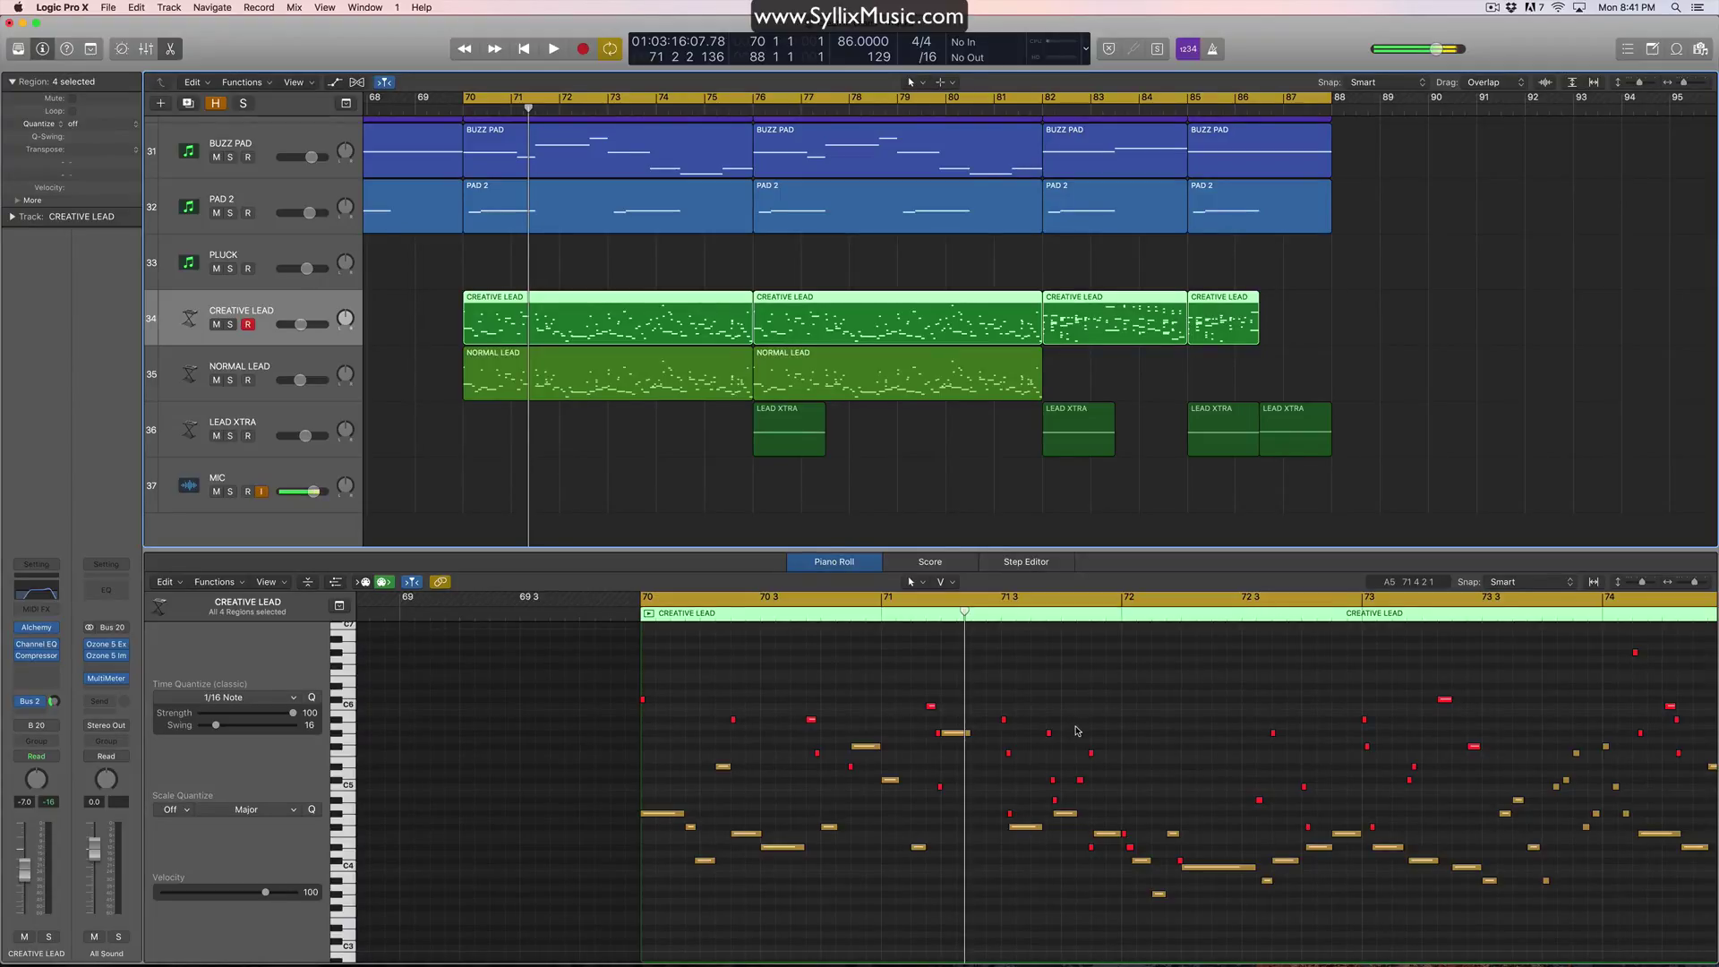
Step: Zoom the piano roll in on the CREATIVE LEAD notes at the playhead and scroll to bar 71
key("super+Right")
key("super+Right")
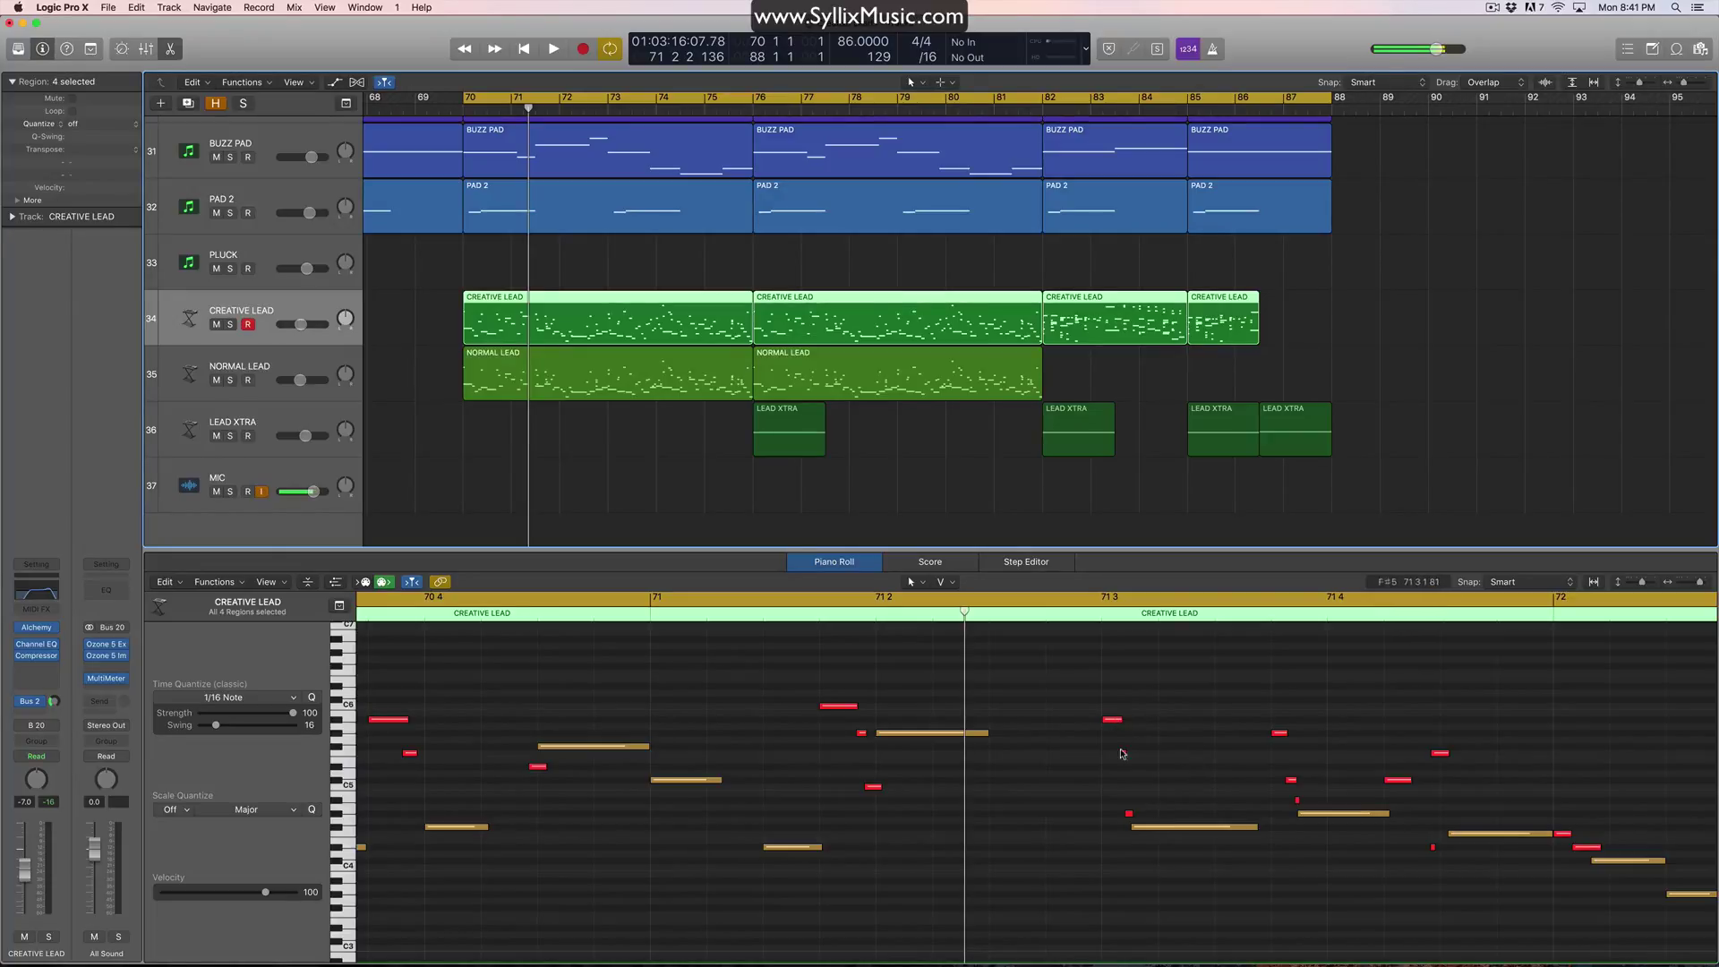
left_click(1123, 755, "super")
scroll(1158, 793, "right", 4)
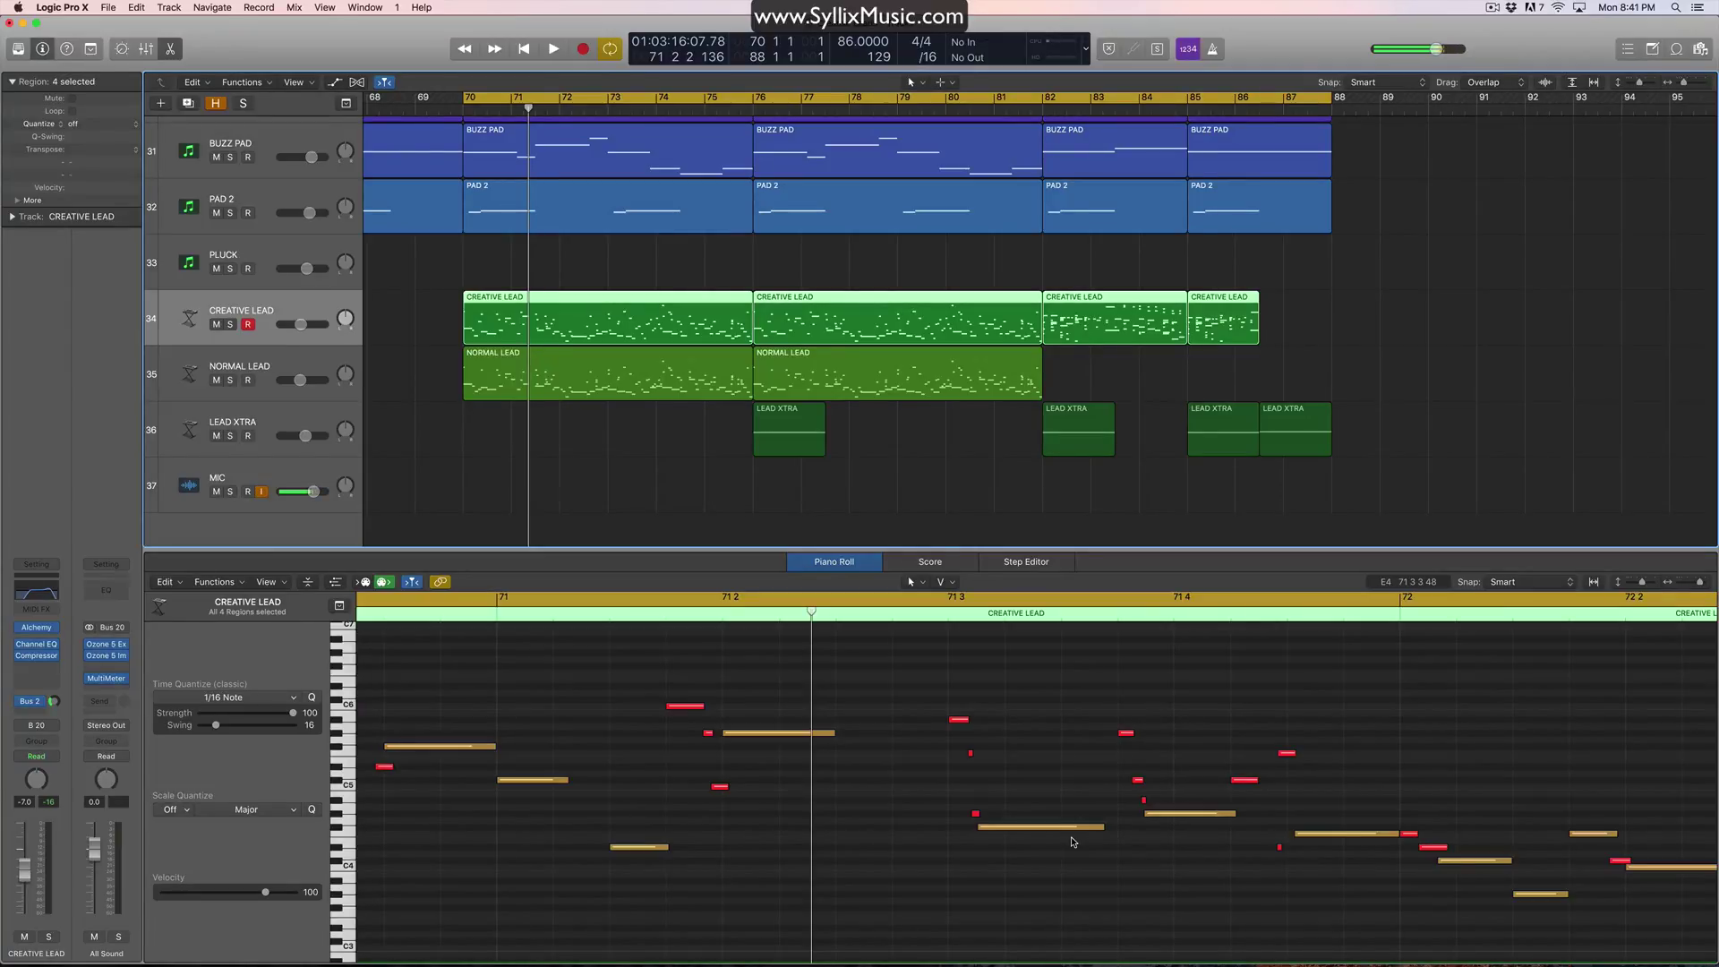
Step: Solo CREATIVE LEAD, turn off cycle, and play it from around bar 72.8
scroll(1031, 483, "down", 3)
scroll(1059, 600, "down", 3)
scroll(1059, 600, "down", 3)
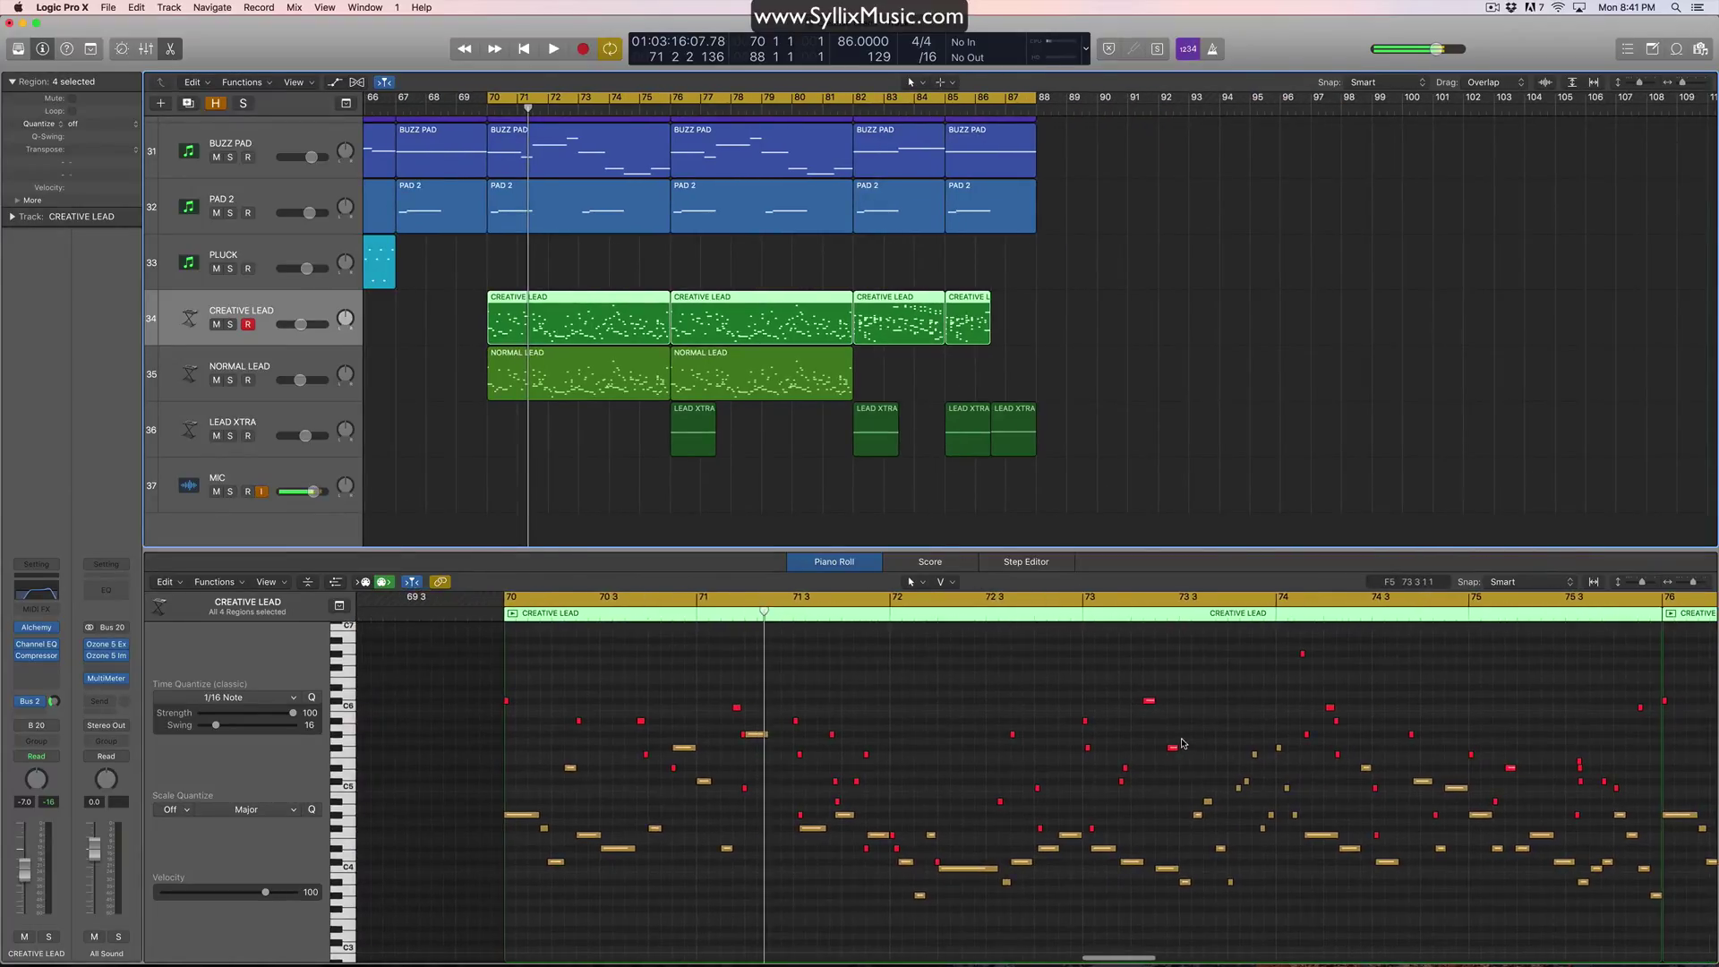
scroll(1183, 743, "down", 2)
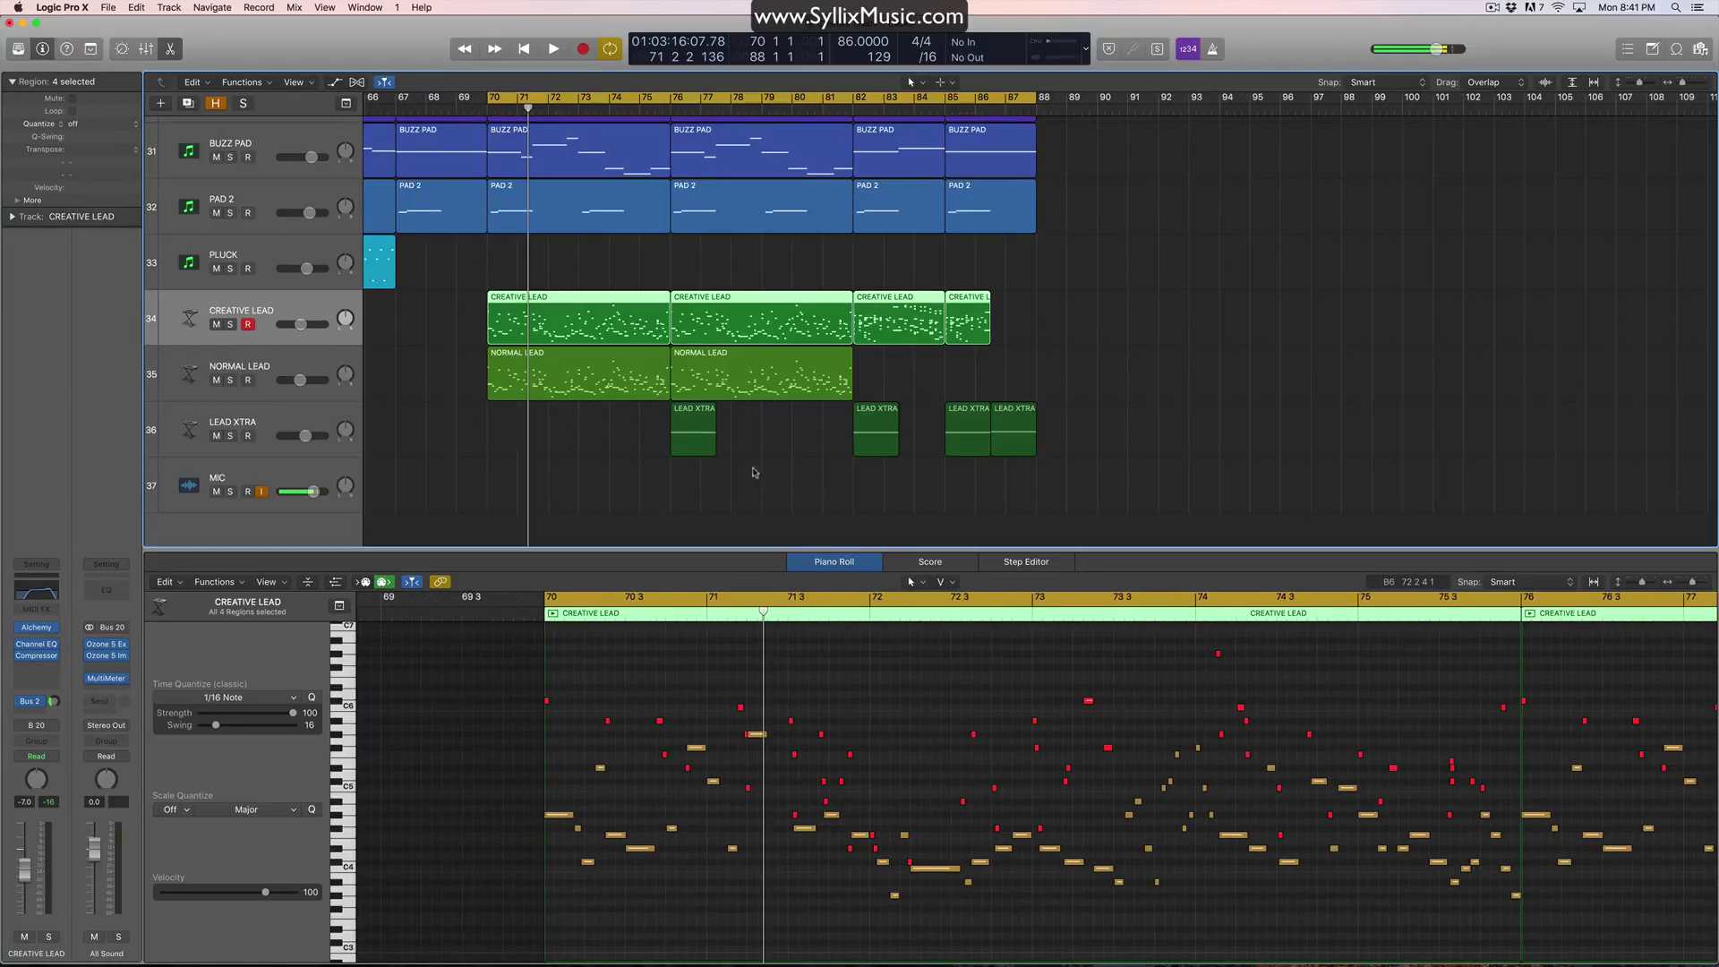
left_click(612, 374)
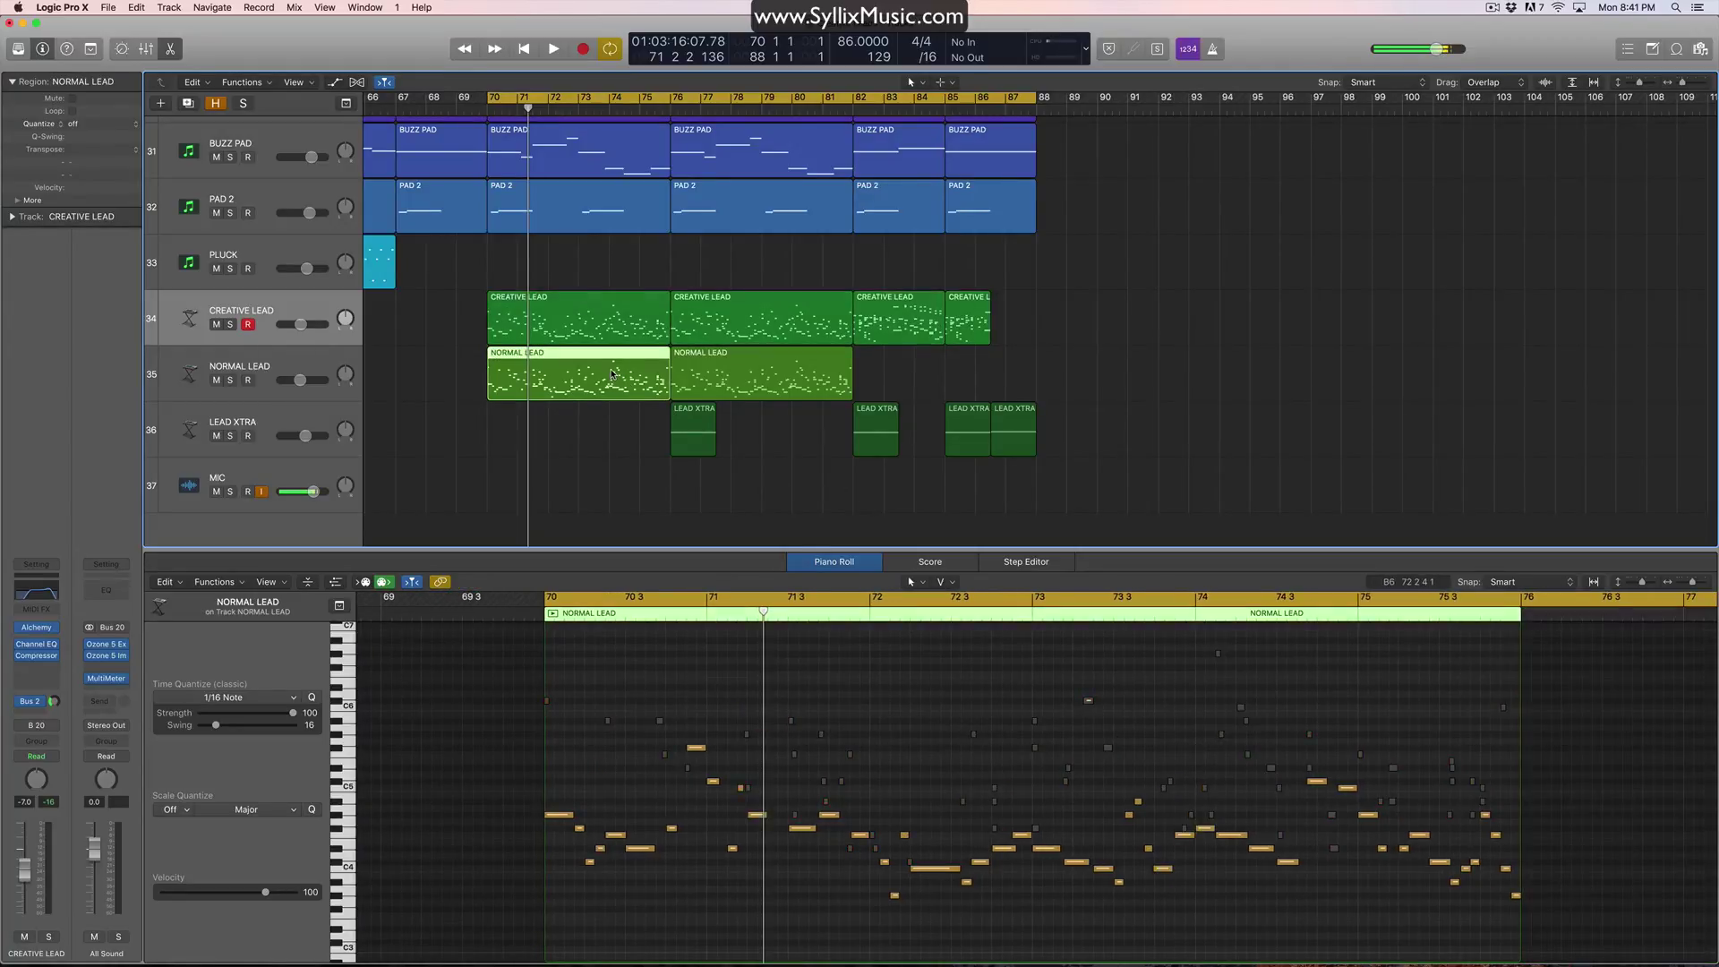
left_click(587, 322)
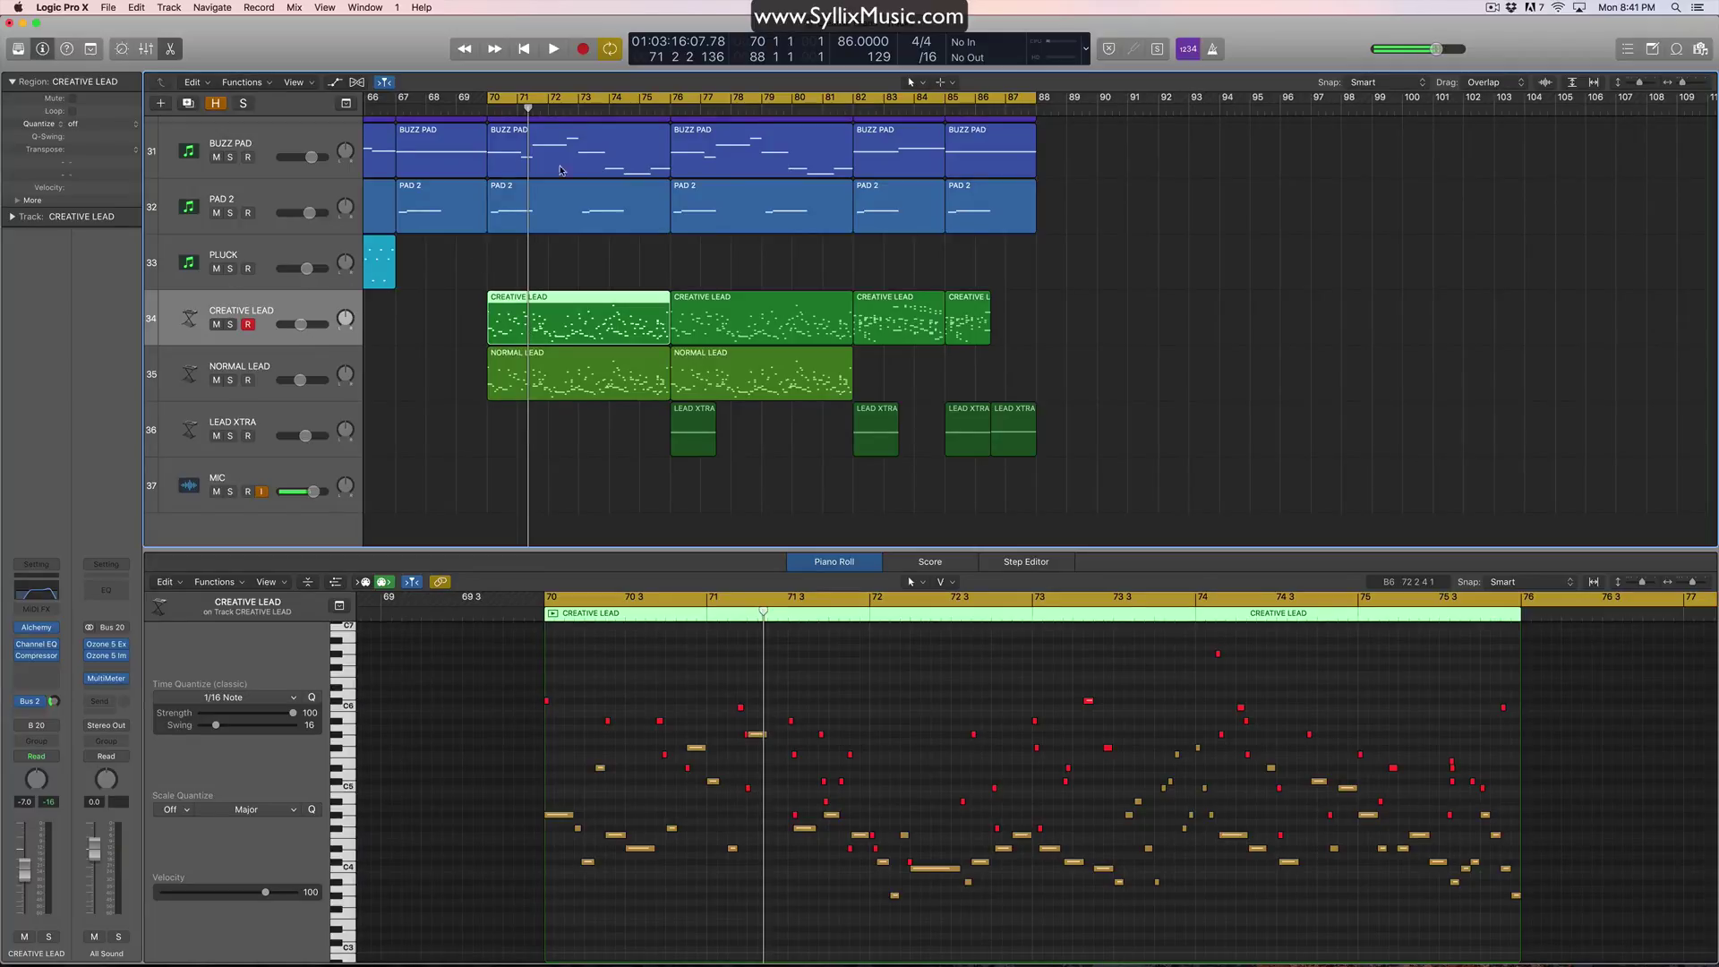
left_click(230, 324)
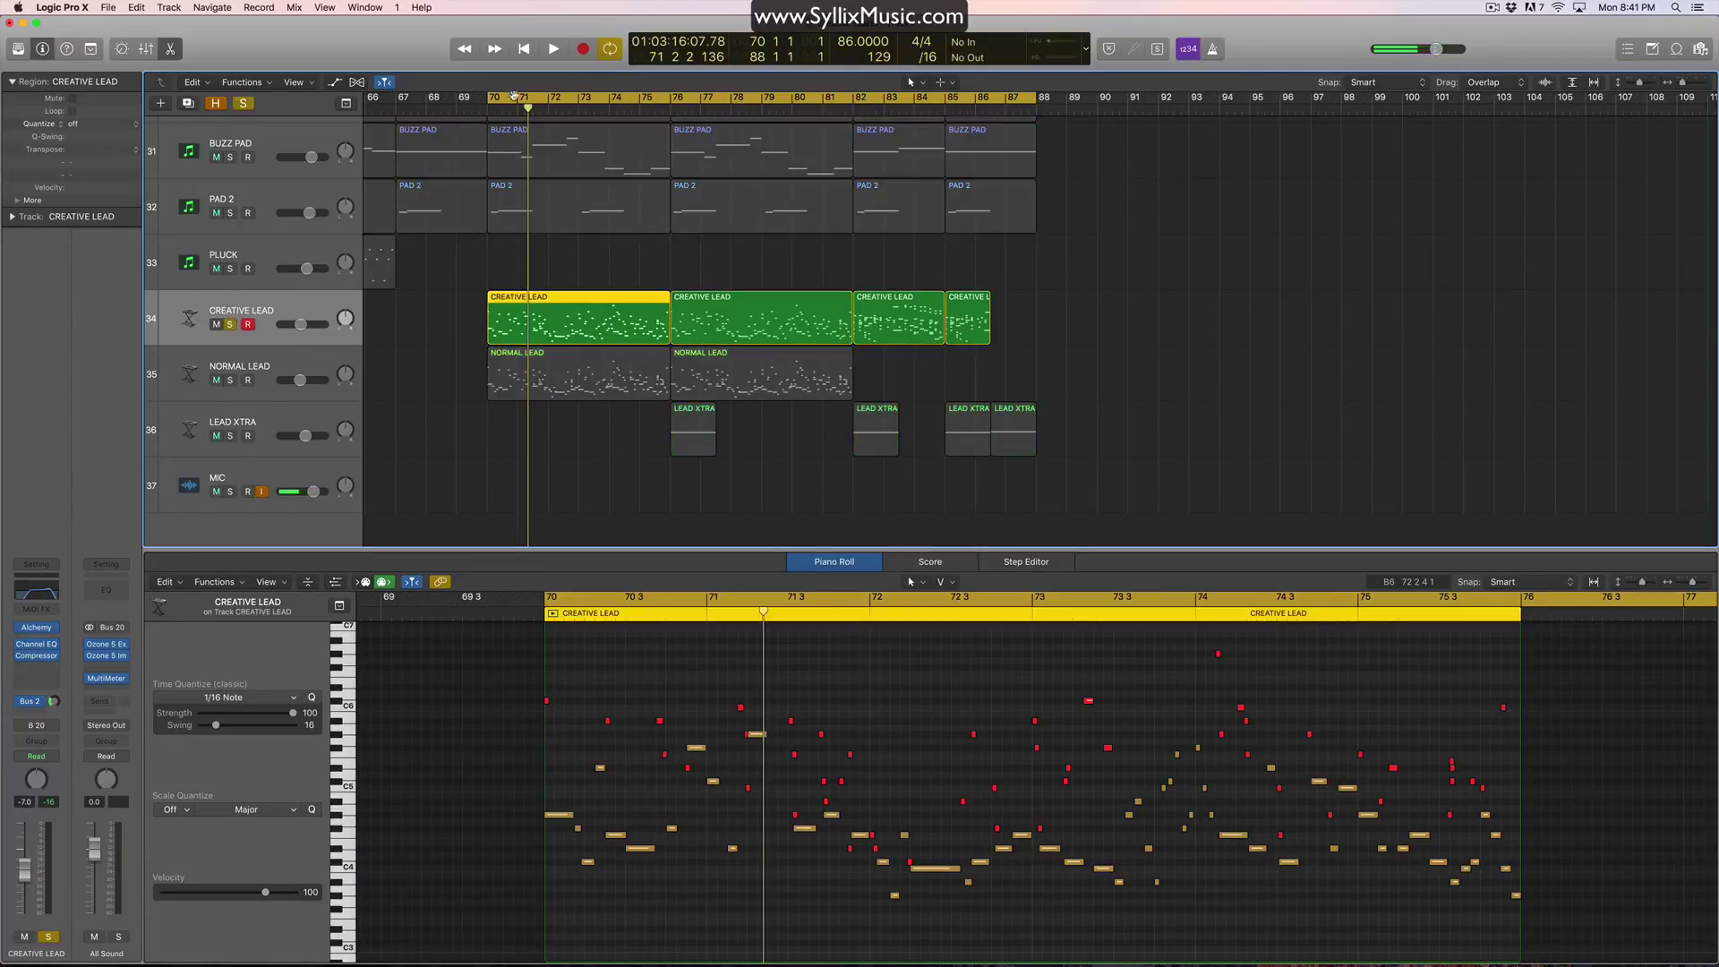
left_click(579, 106)
left_click(579, 114)
key("space")
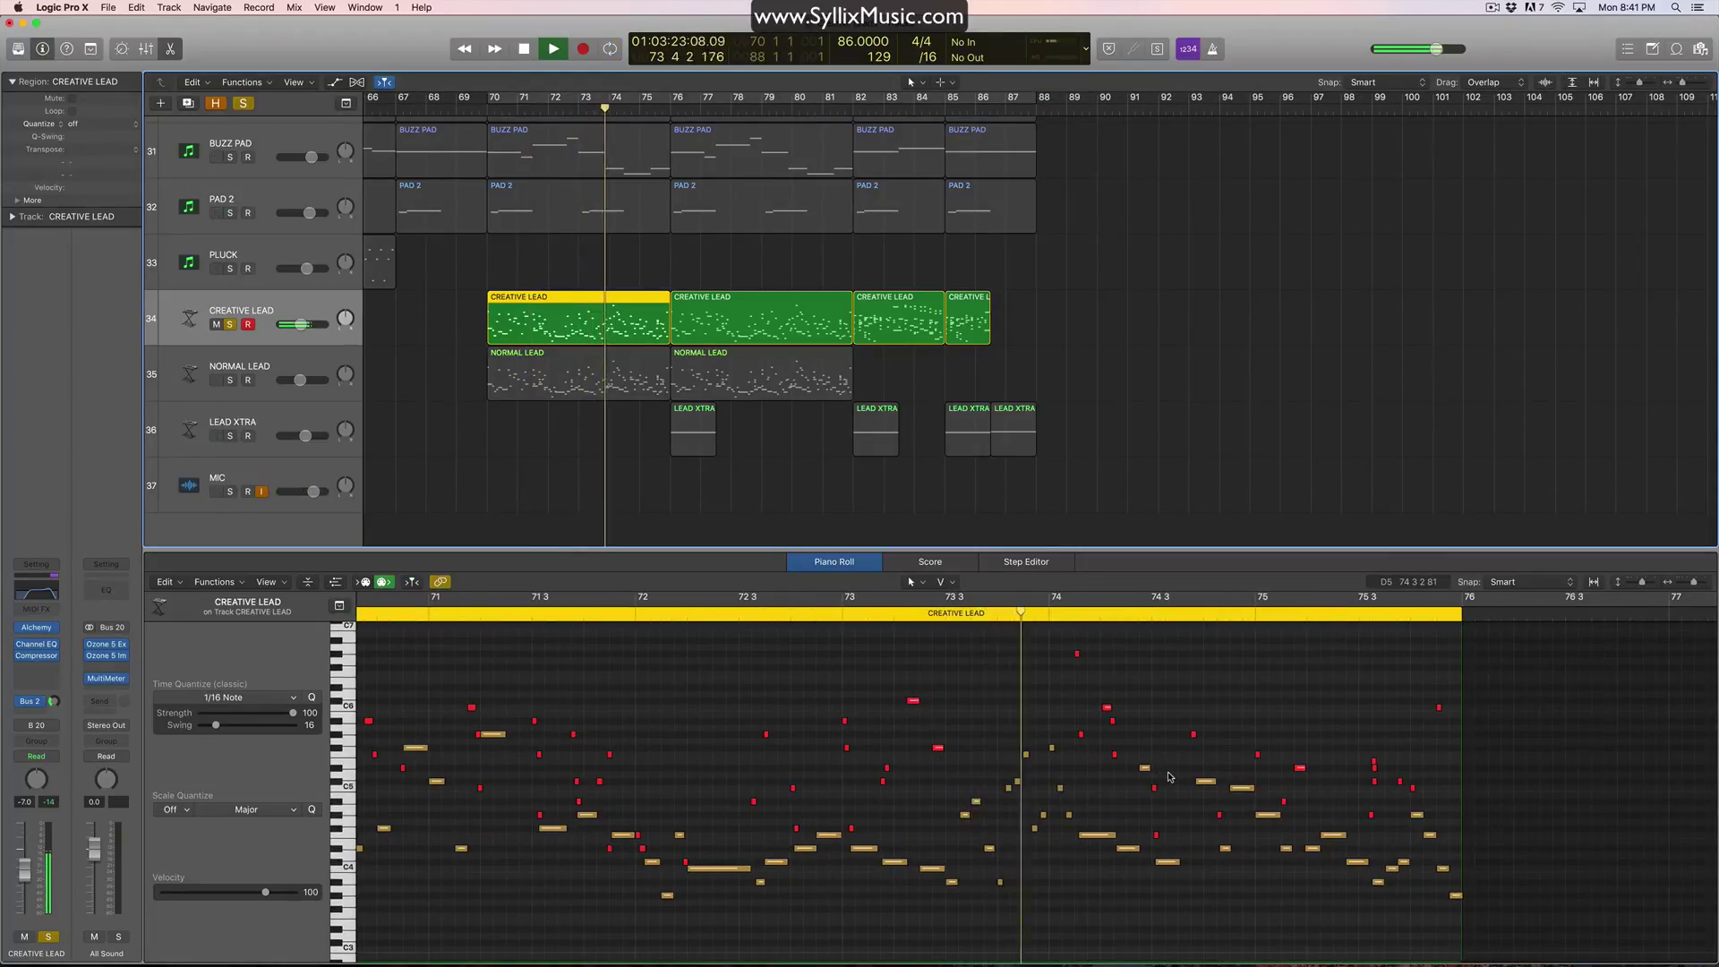
key("space")
key("space")
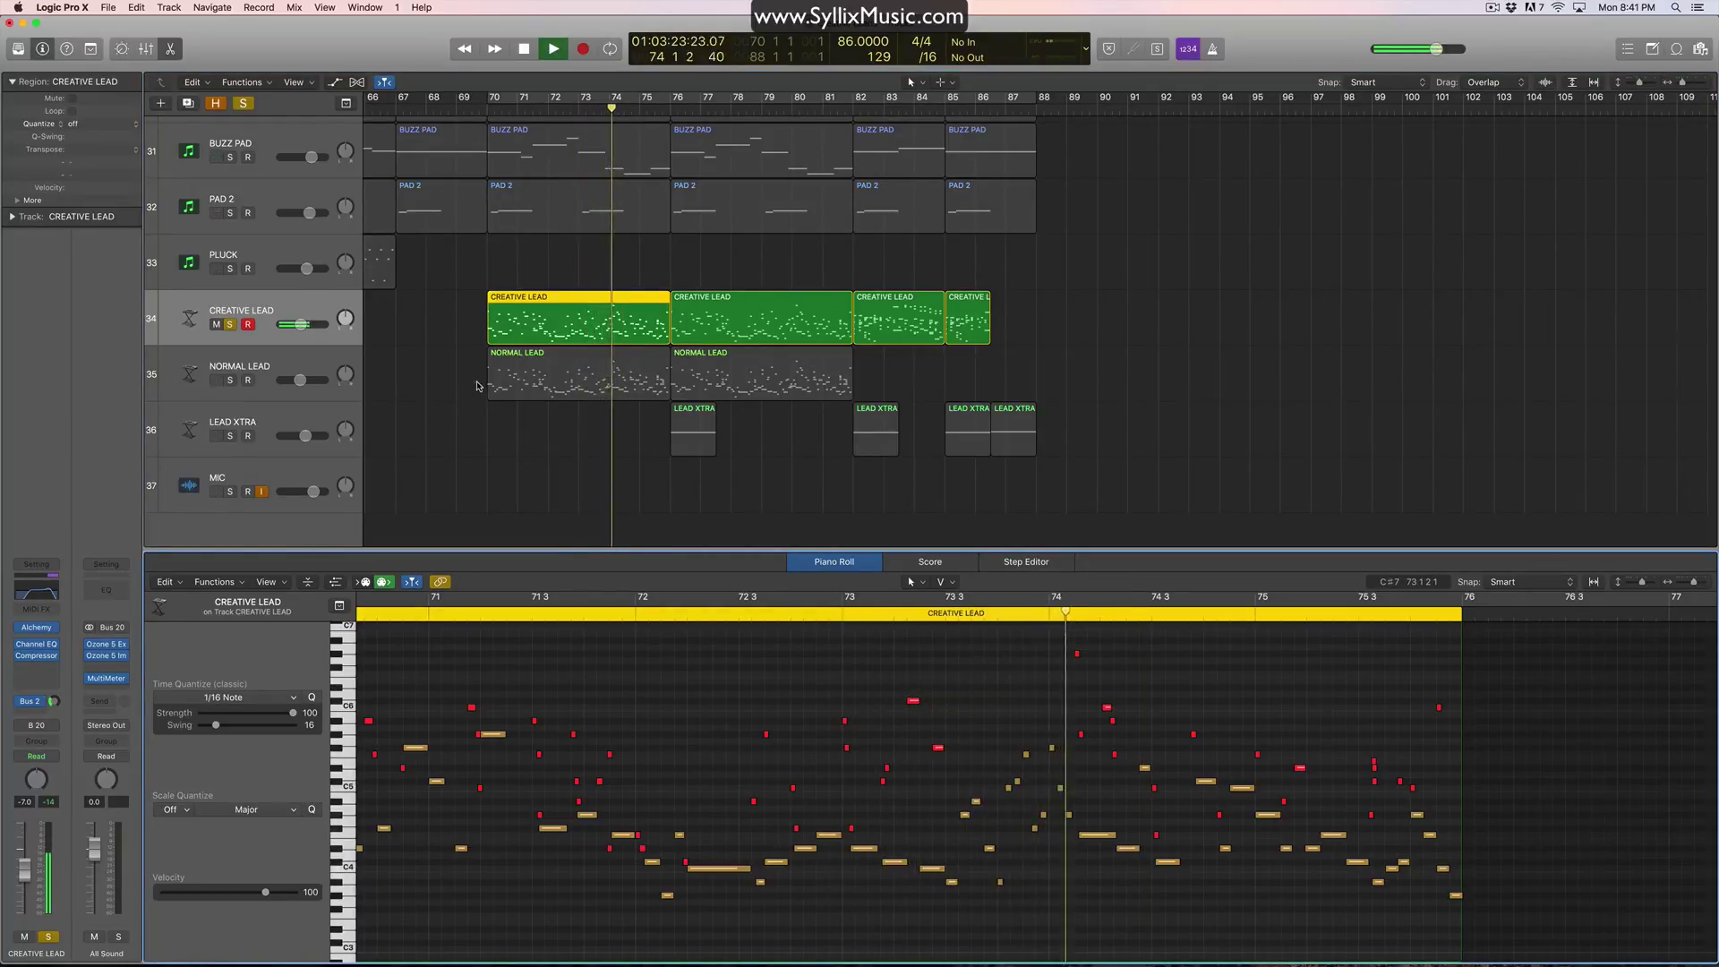
key("space")
Step: Switch the solo to NORMAL LEAD and play it from about bar 72
left_click(229, 324)
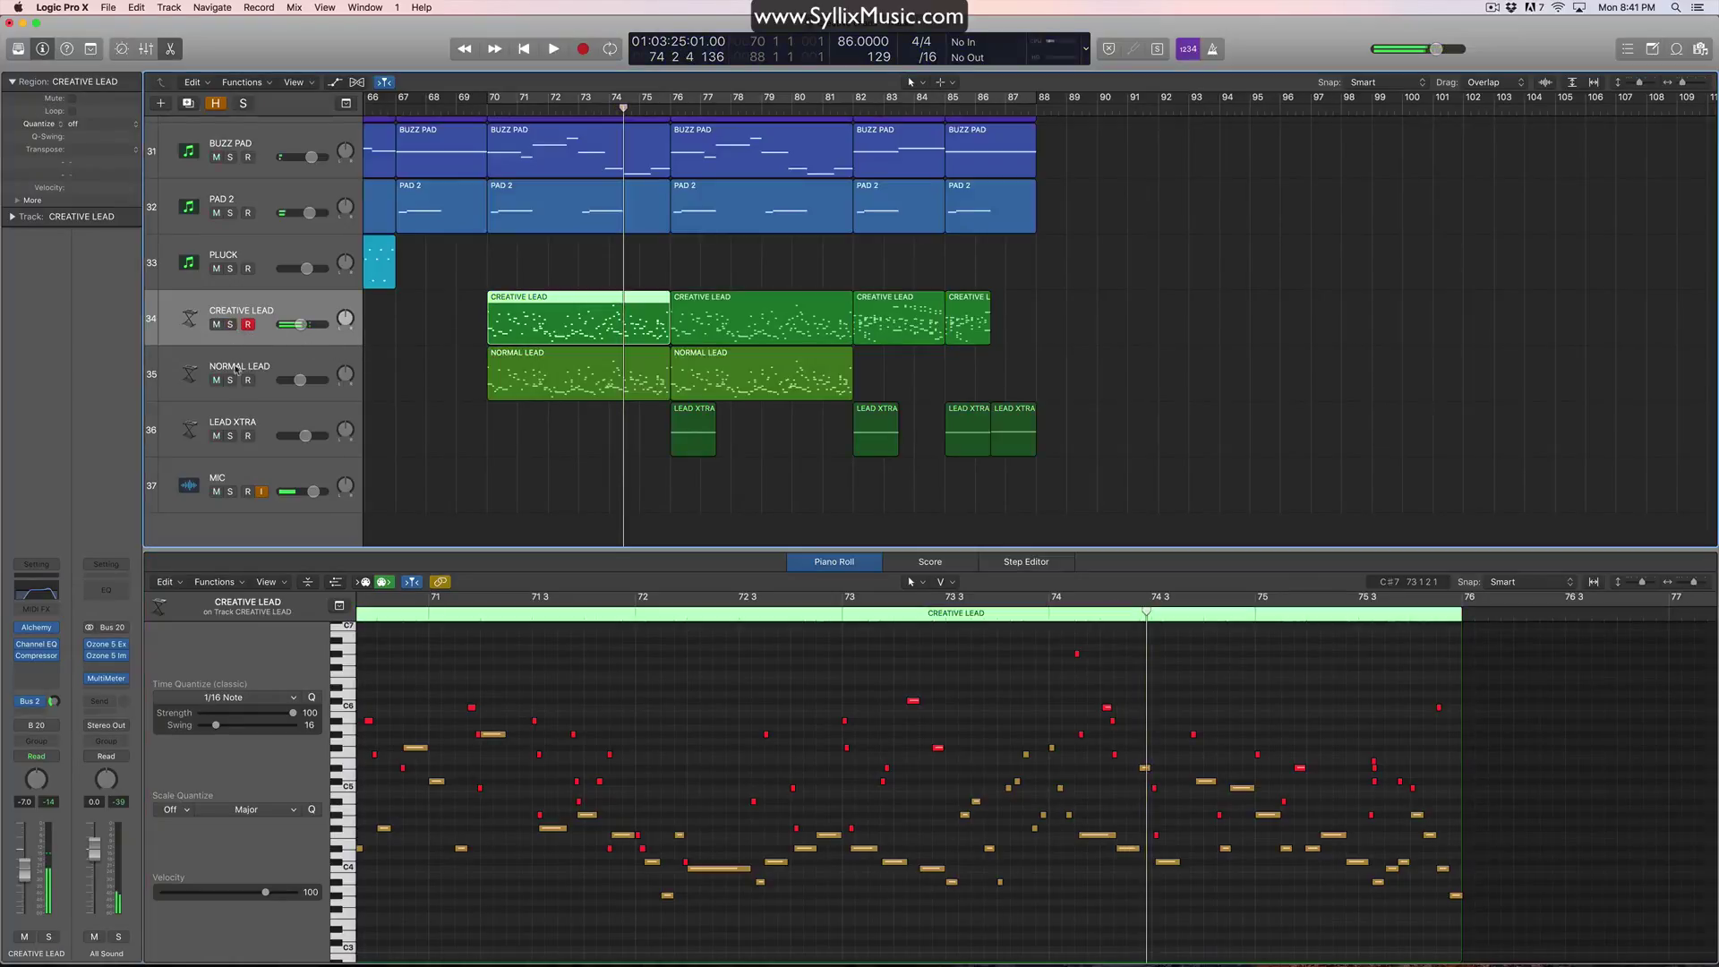
left_click(231, 379)
left_click(628, 367)
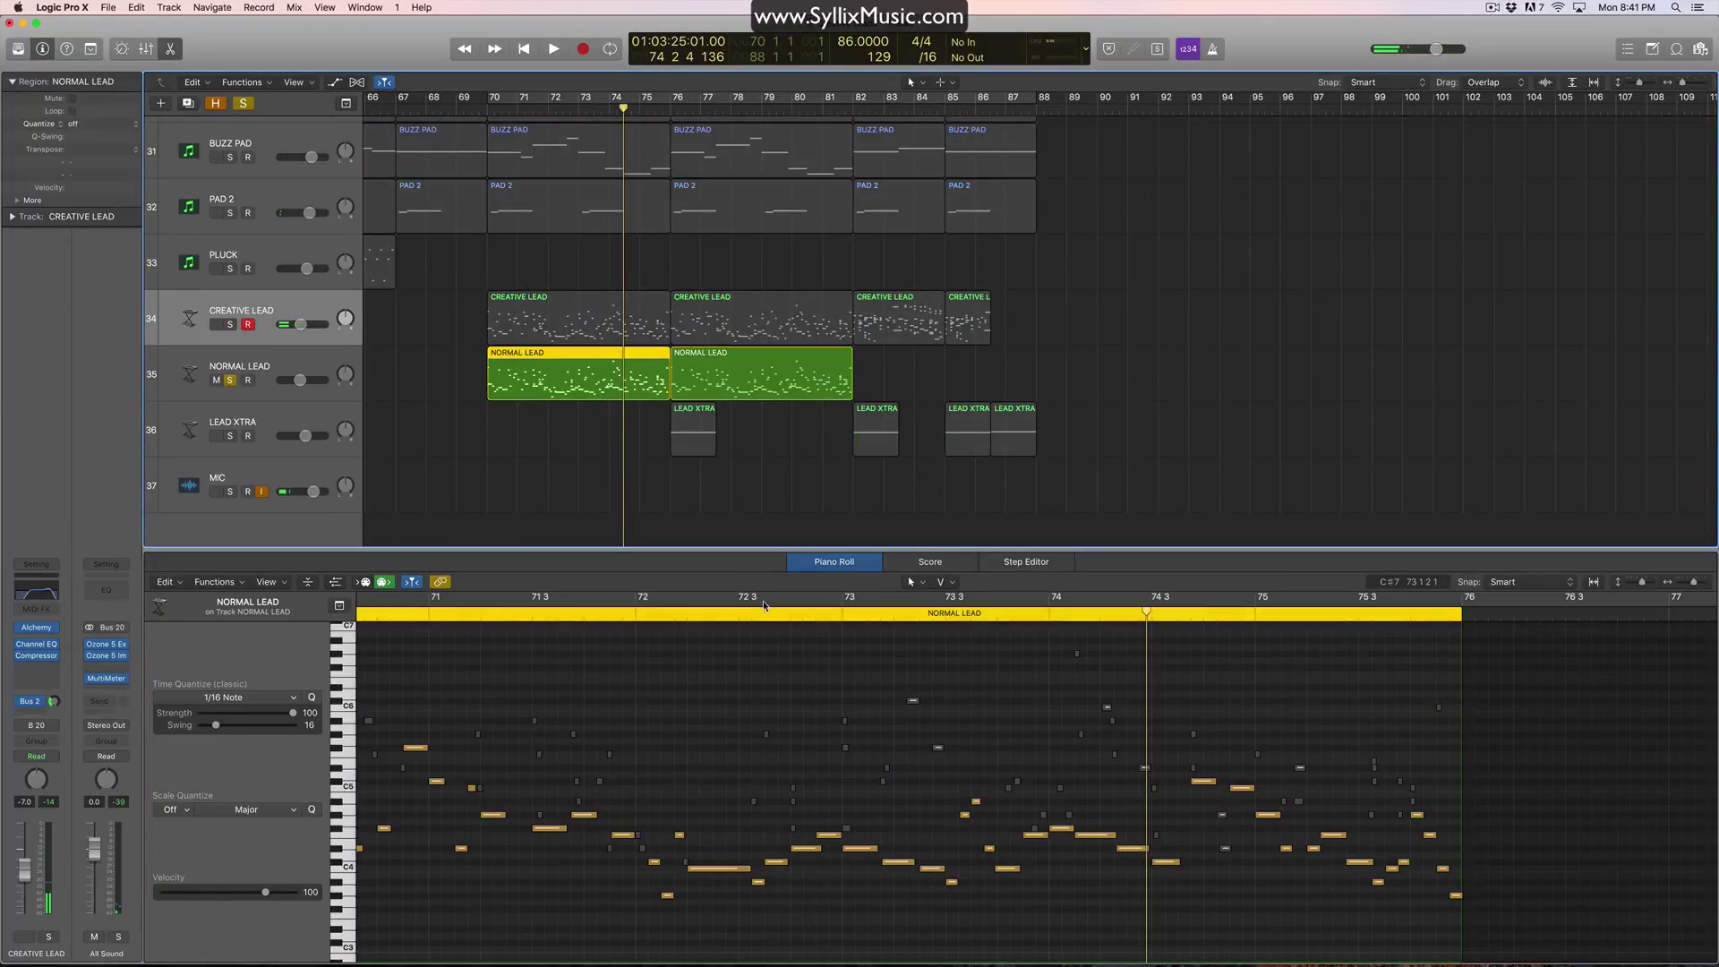
left_click(658, 612)
key("space")
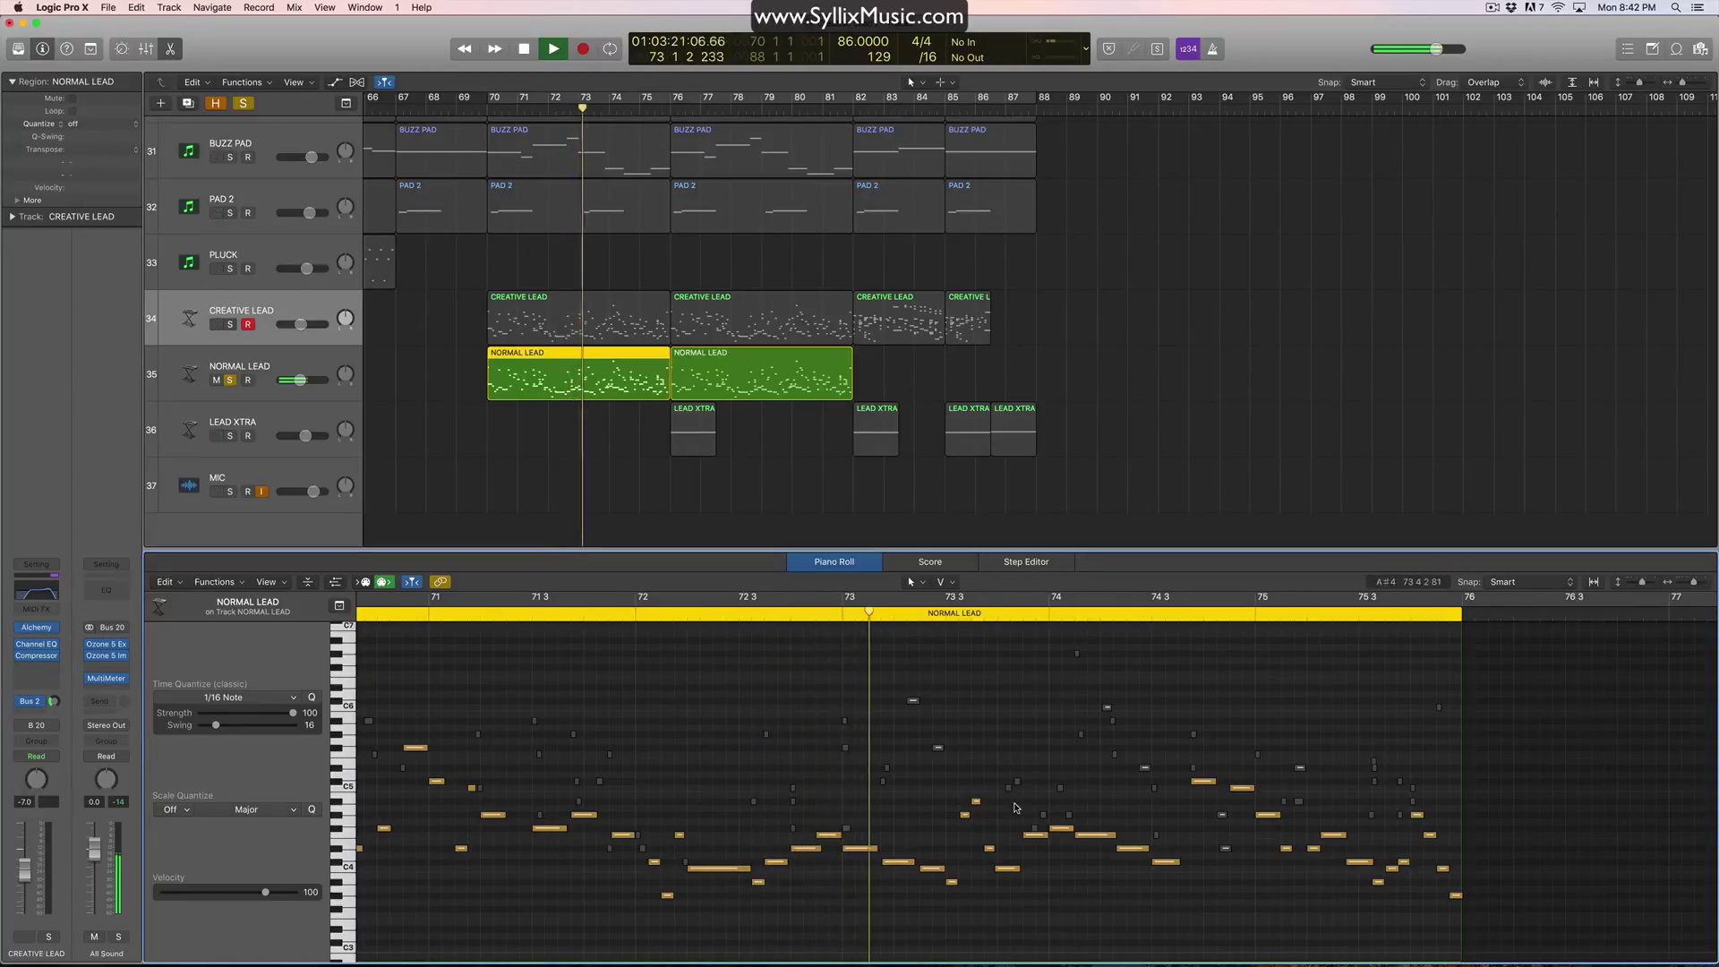
scroll(1015, 804, "right", 5)
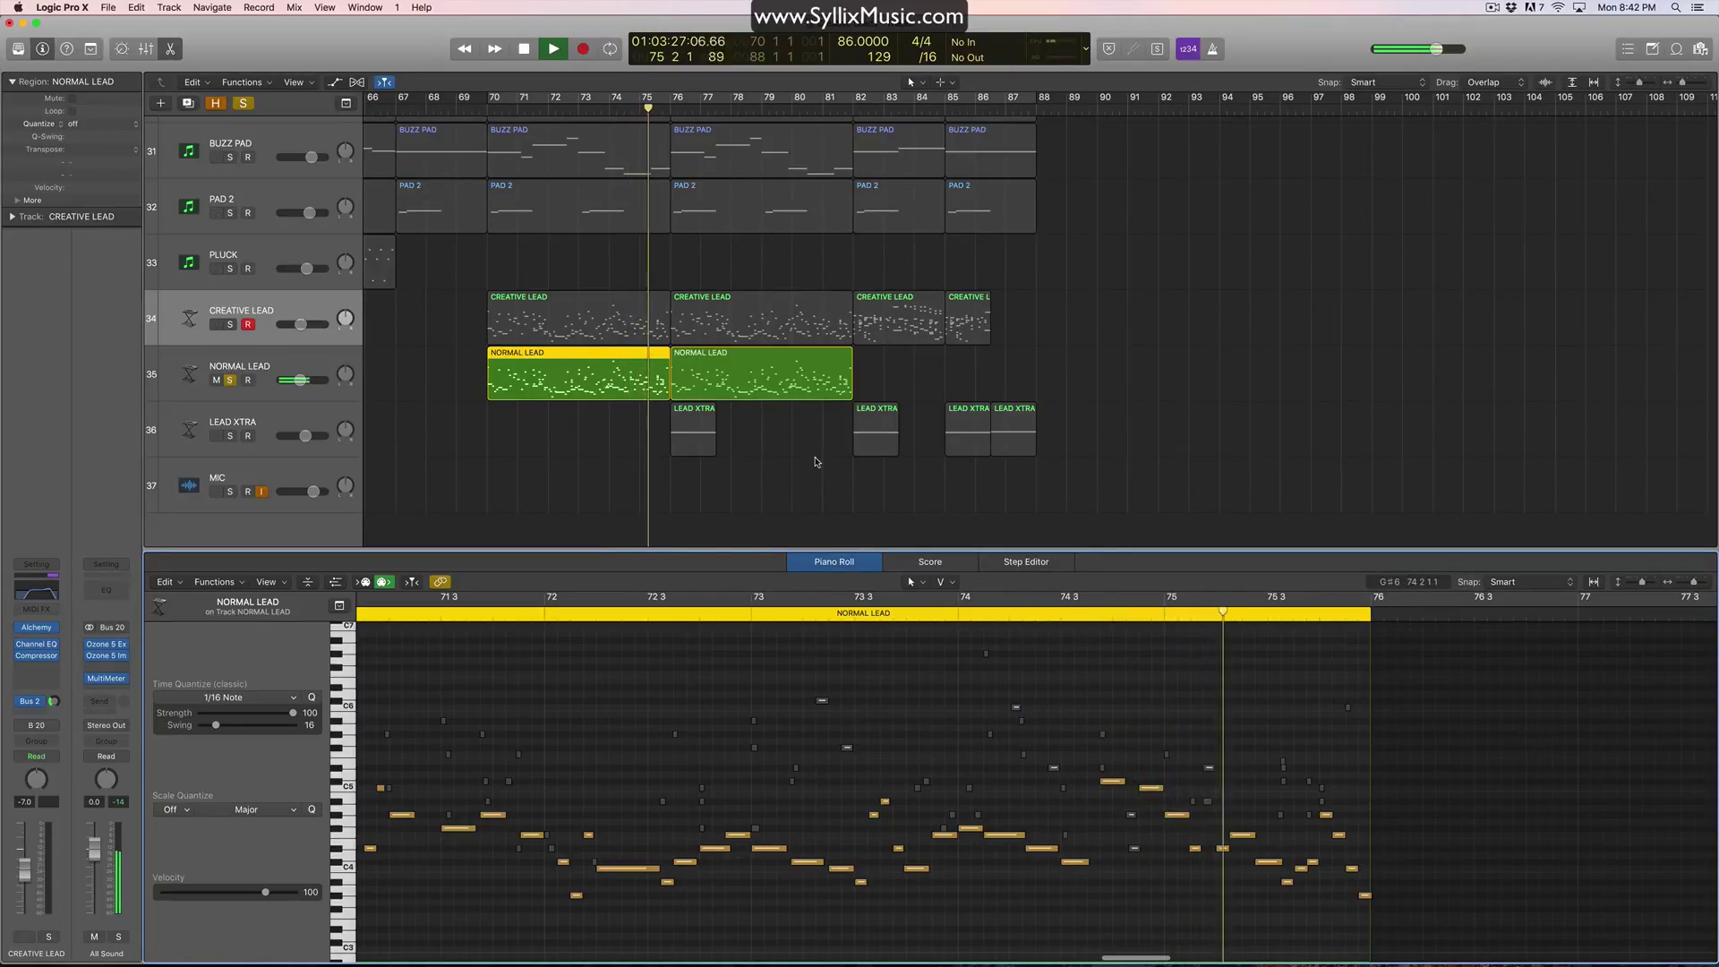
key("space")
Step: Solo CREATIVE LEAD again and play it from around bar 74
left_click(230, 380)
left_click(230, 324)
left_click(578, 317)
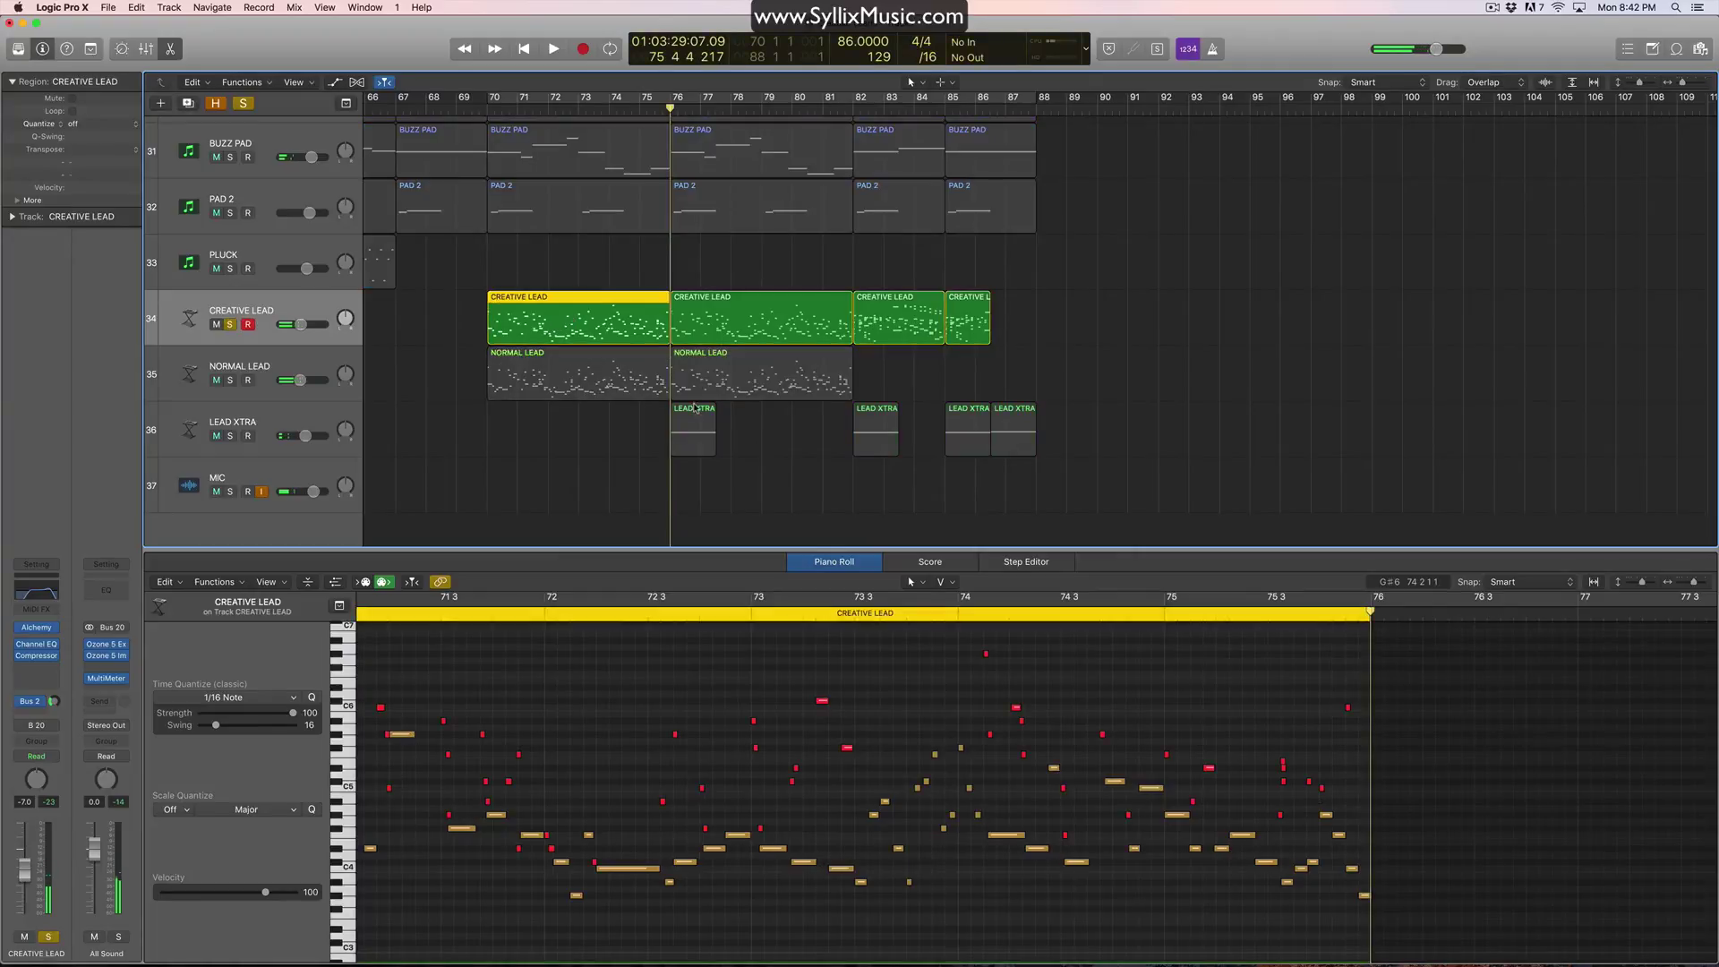
double_click(962, 617)
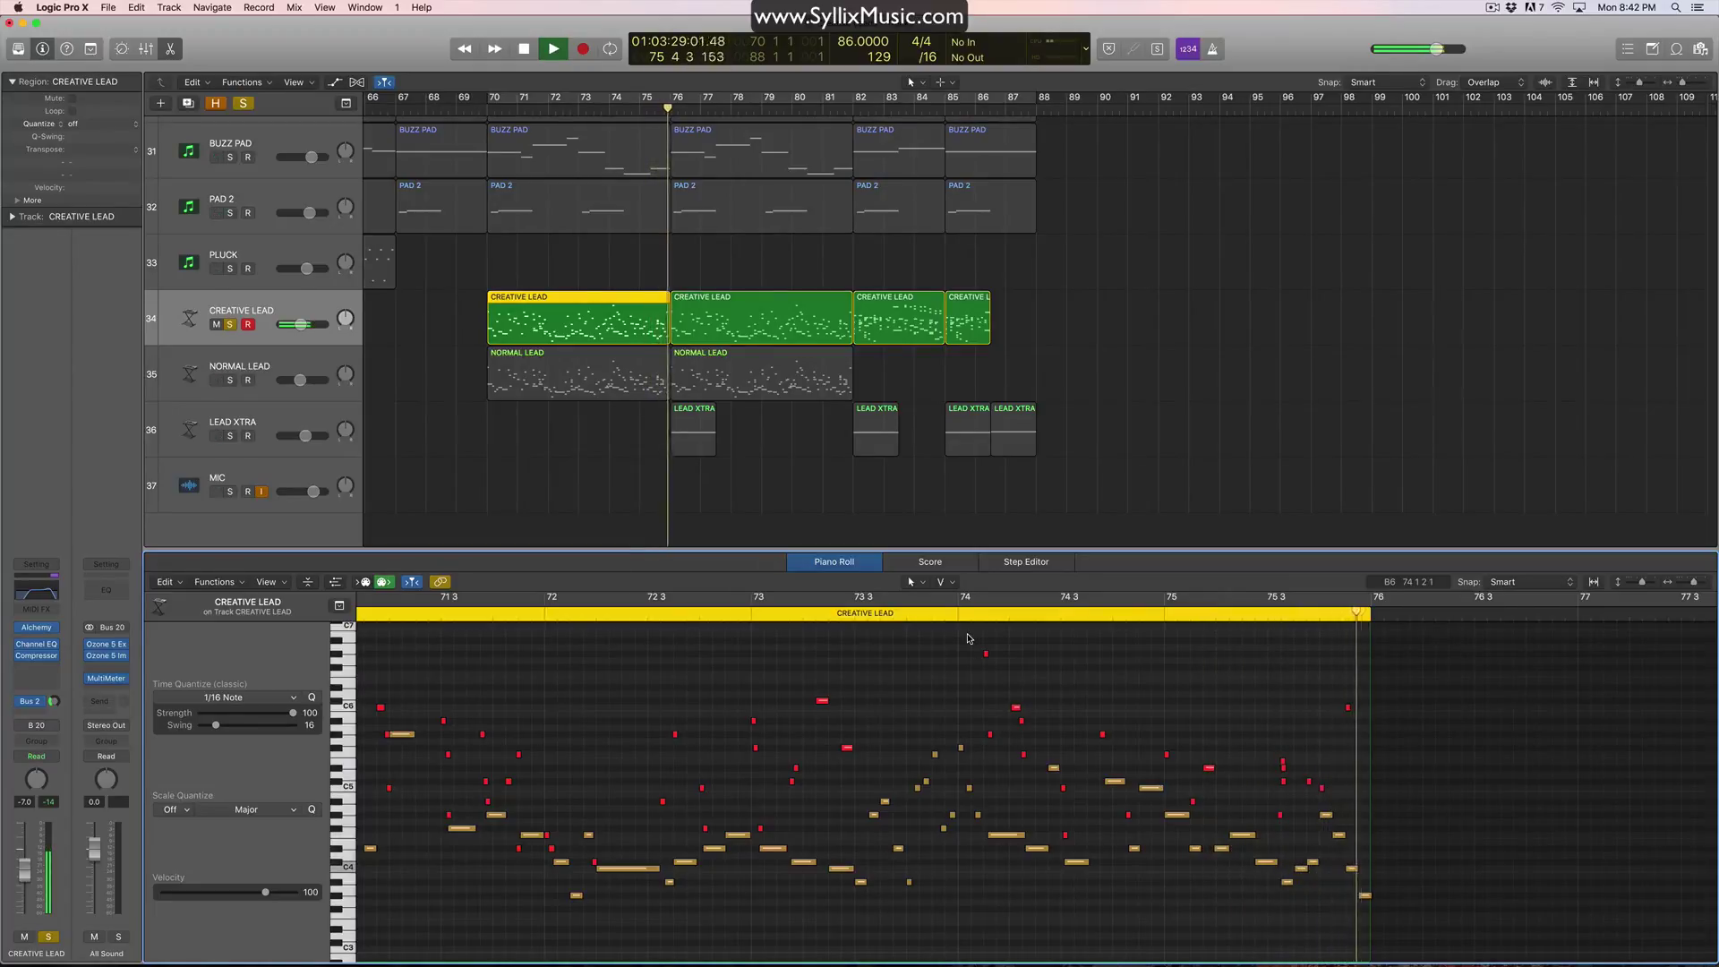
key("space")
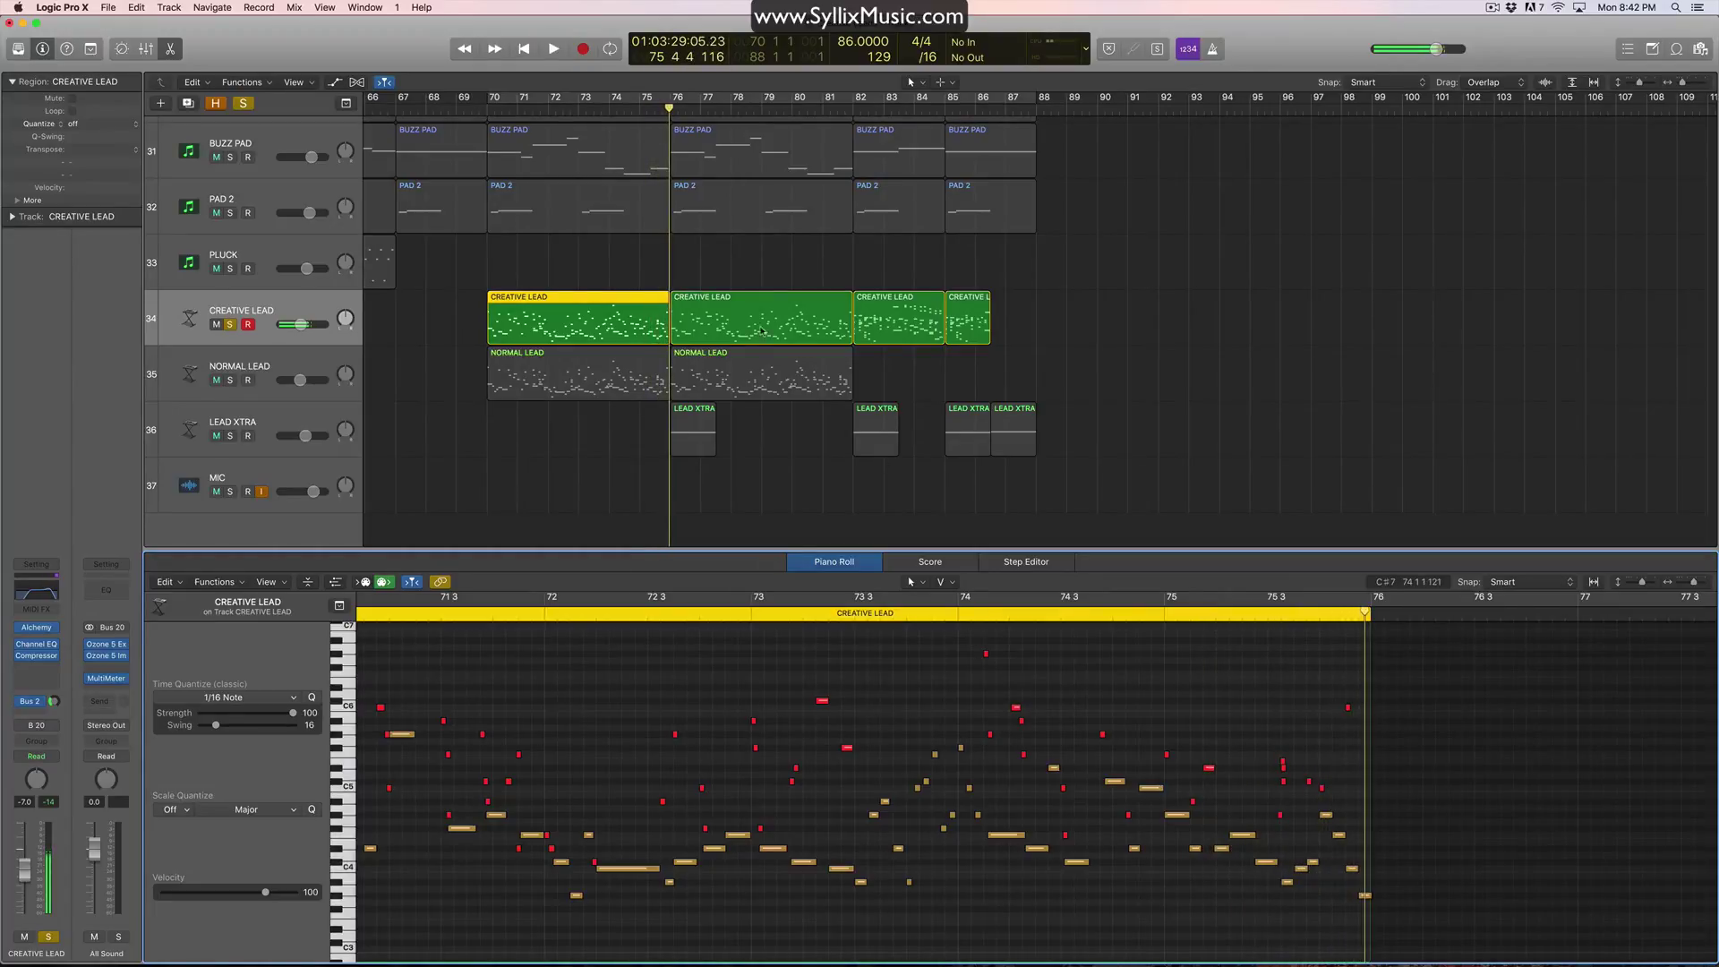
Step: Unsolo CREATIVE LEAD, show its first region's notes, and set the playhead to 73 4 1
left_click(229, 326)
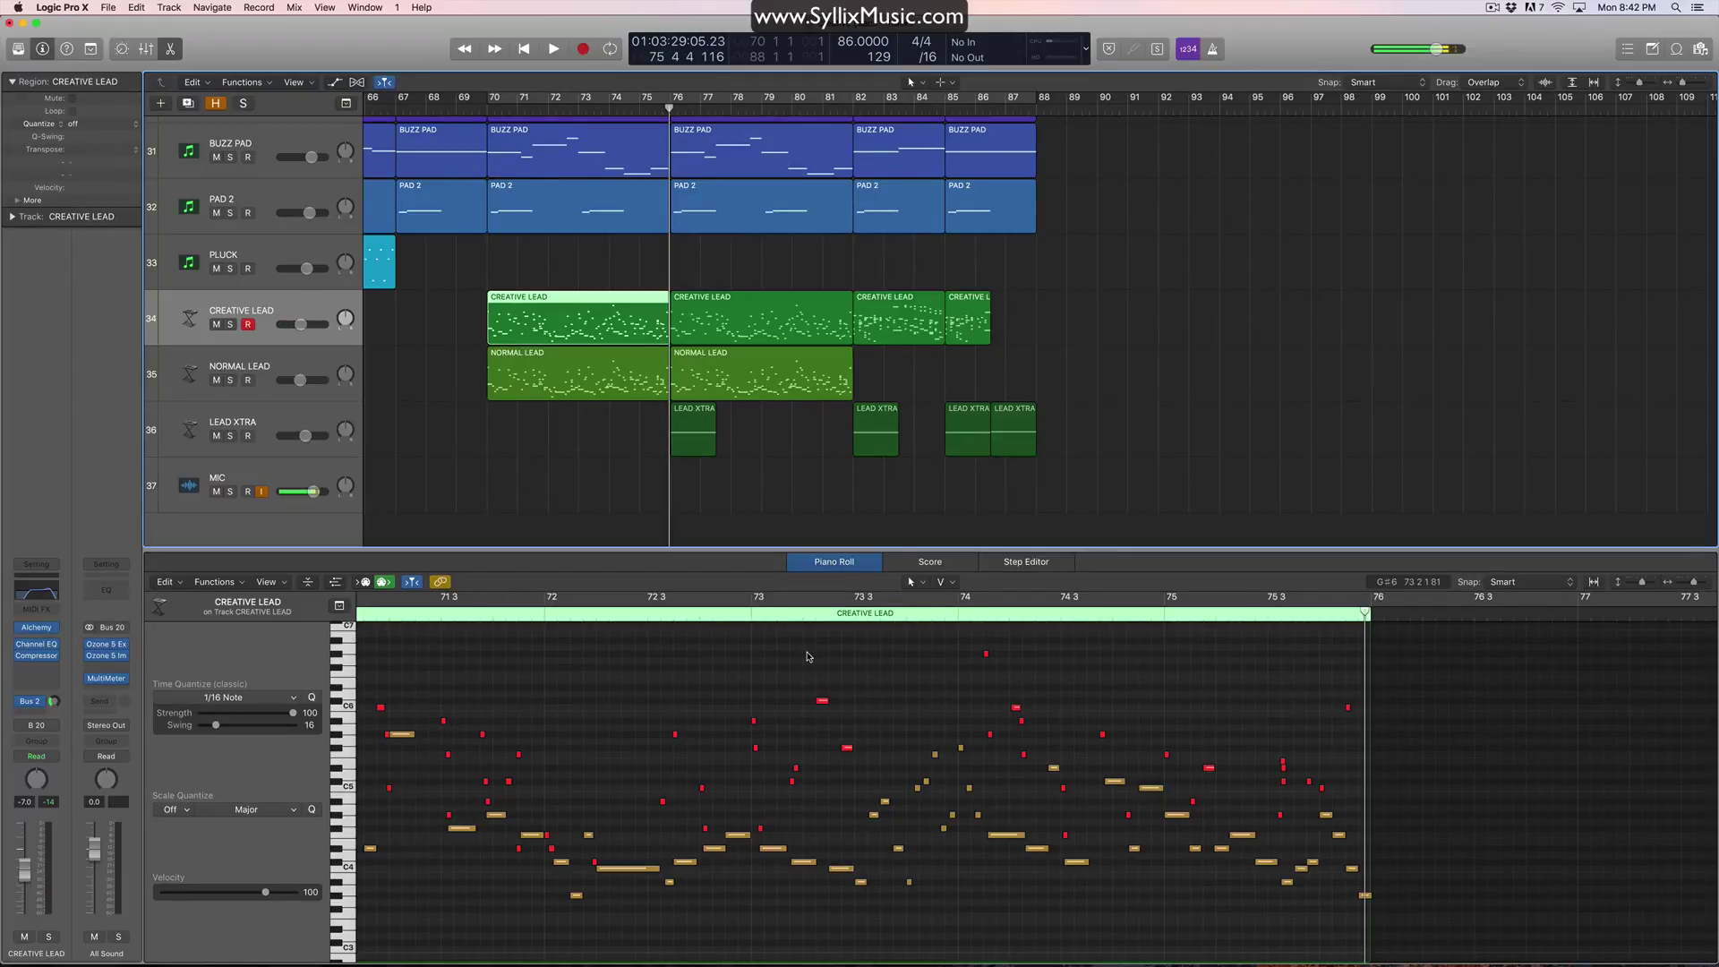
left_click(627, 376)
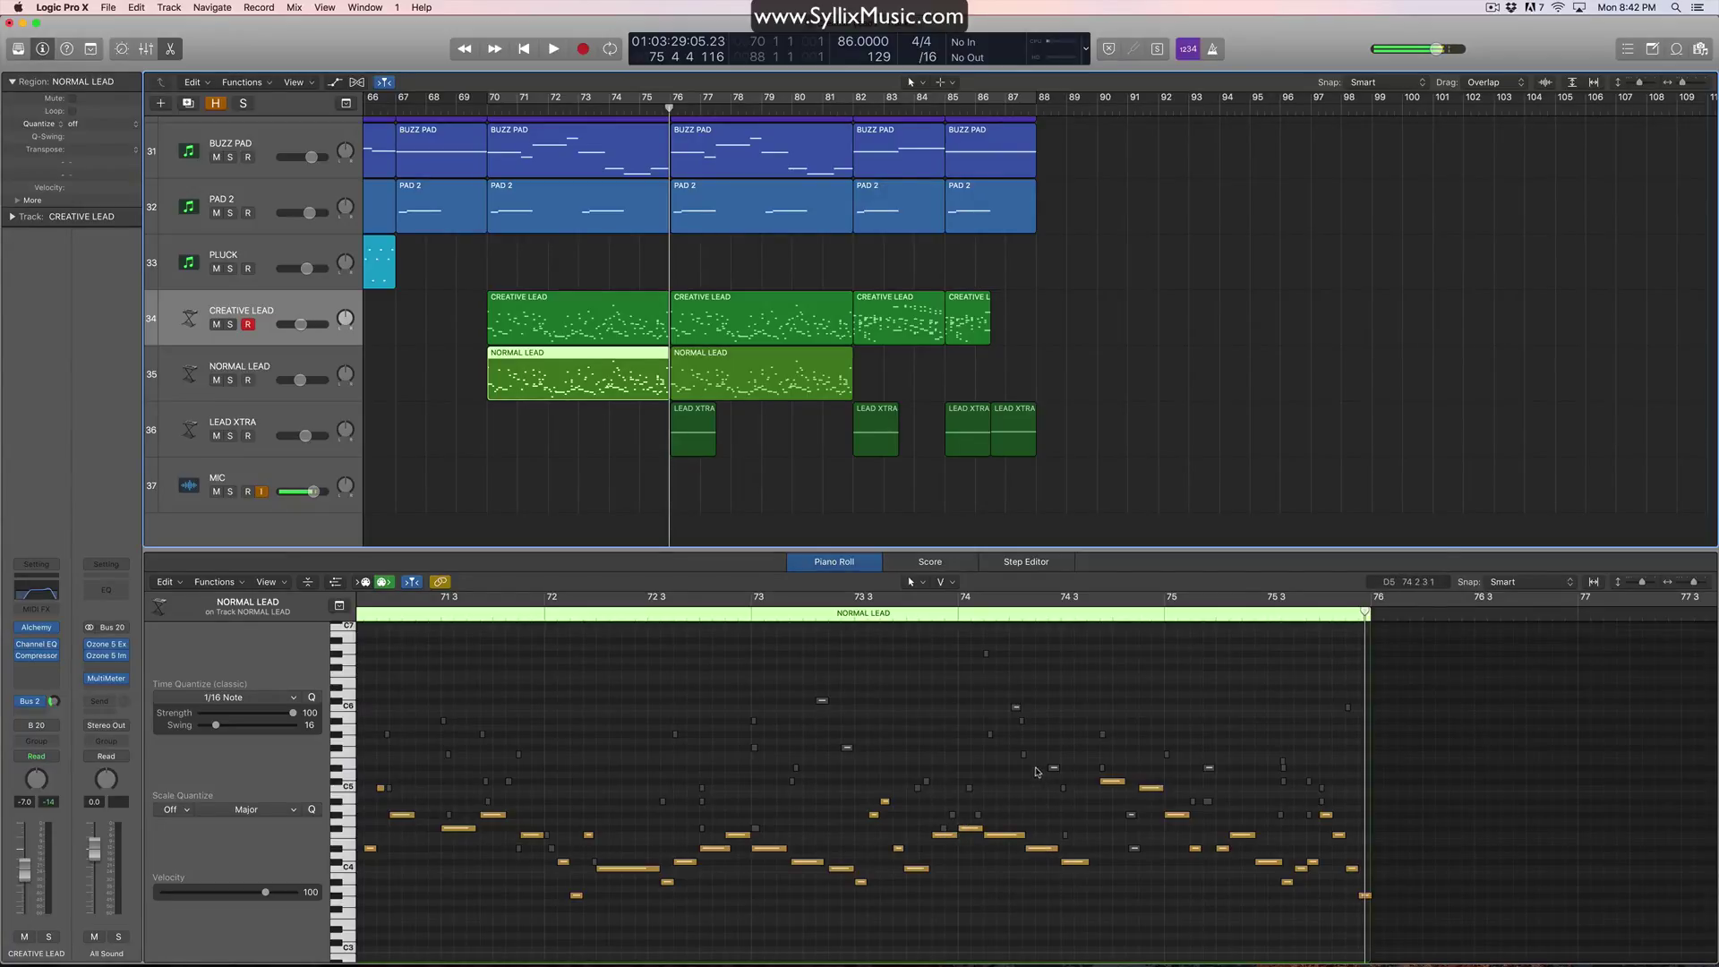
left_click(631, 326)
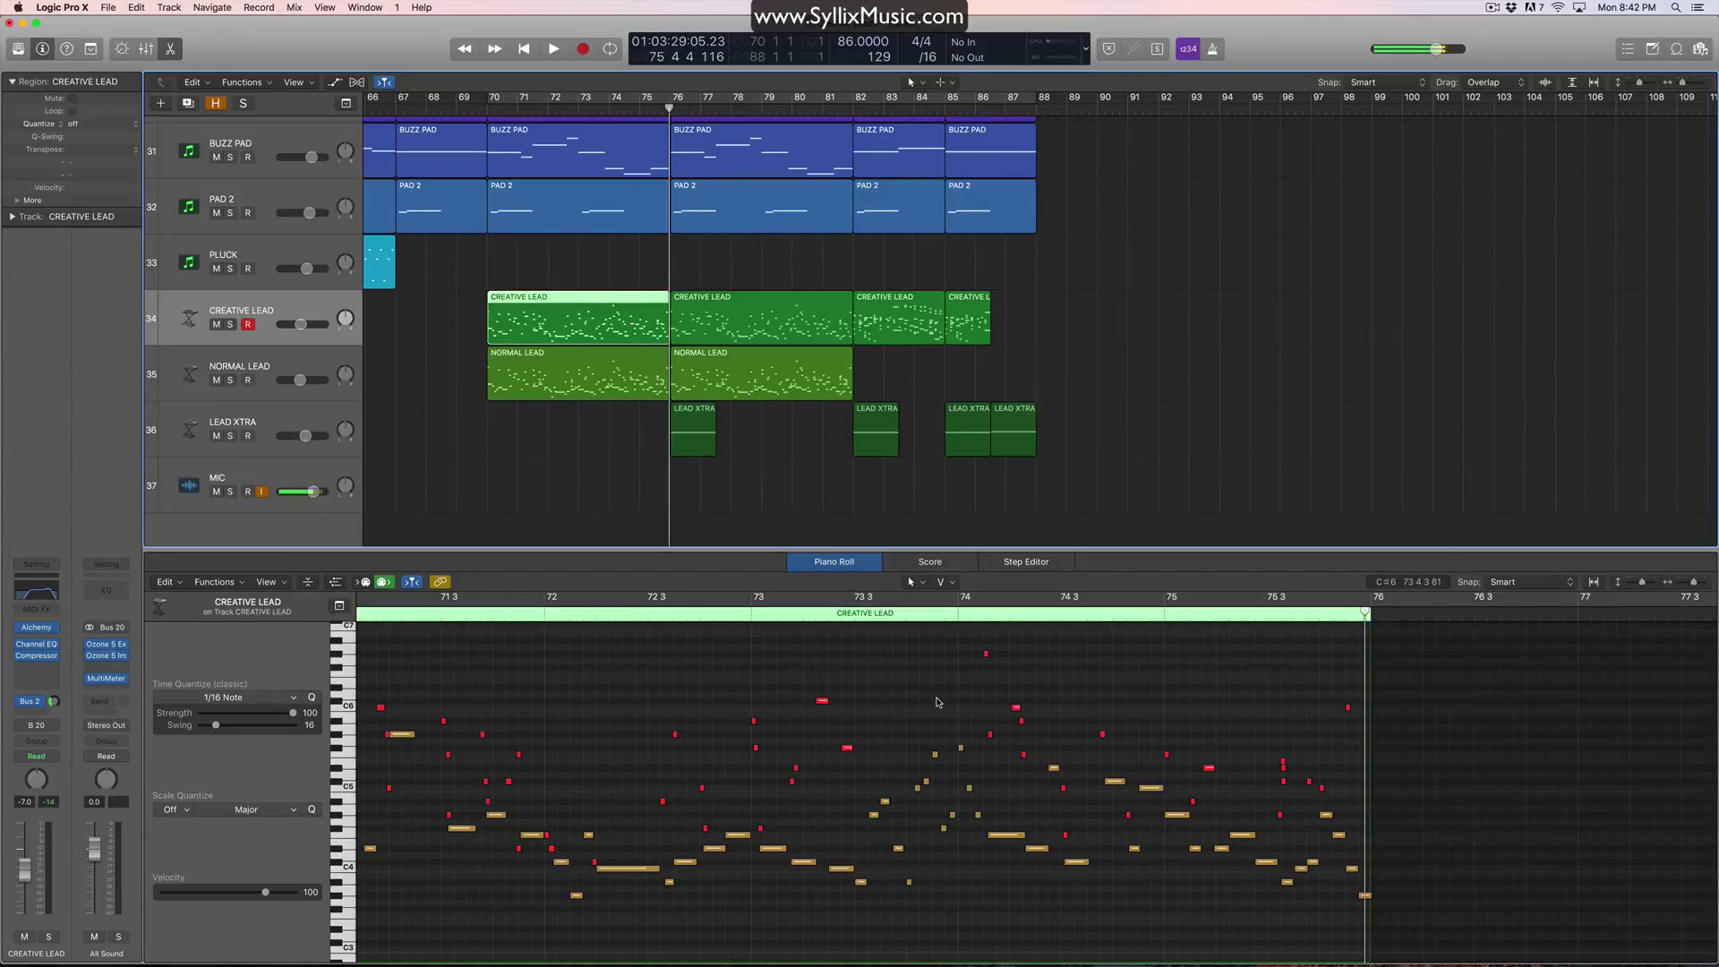
left_click(907, 705)
left_click(908, 705, "ctrl+alt")
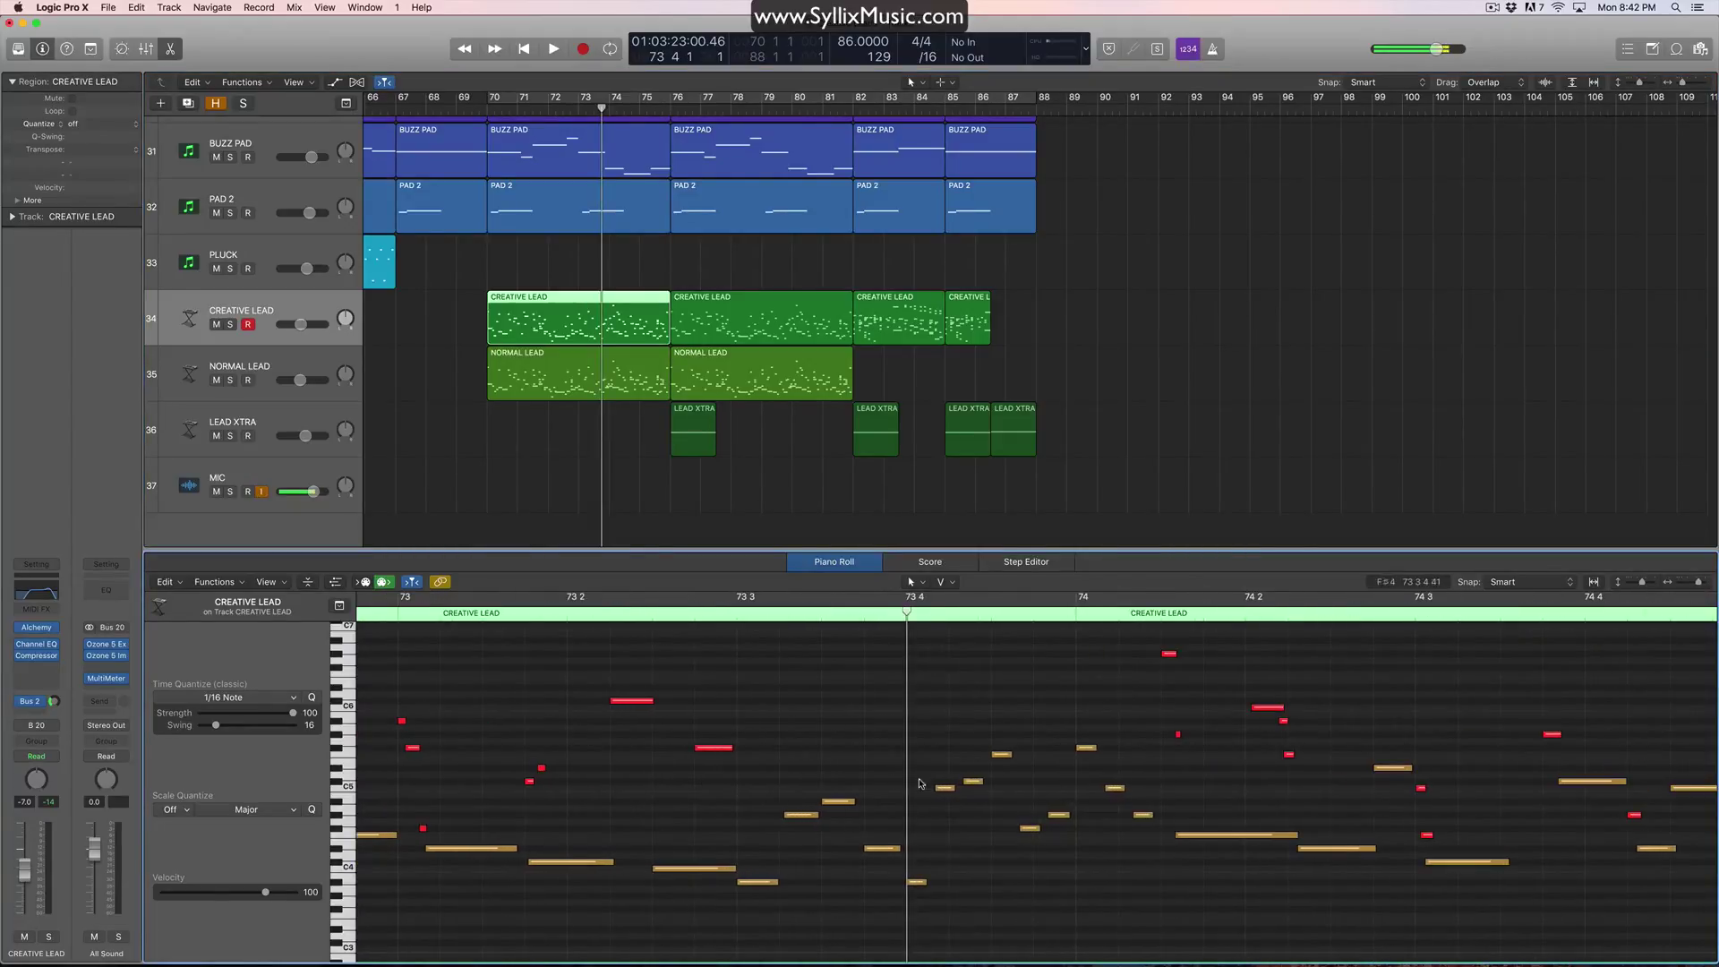
key("super+Right")
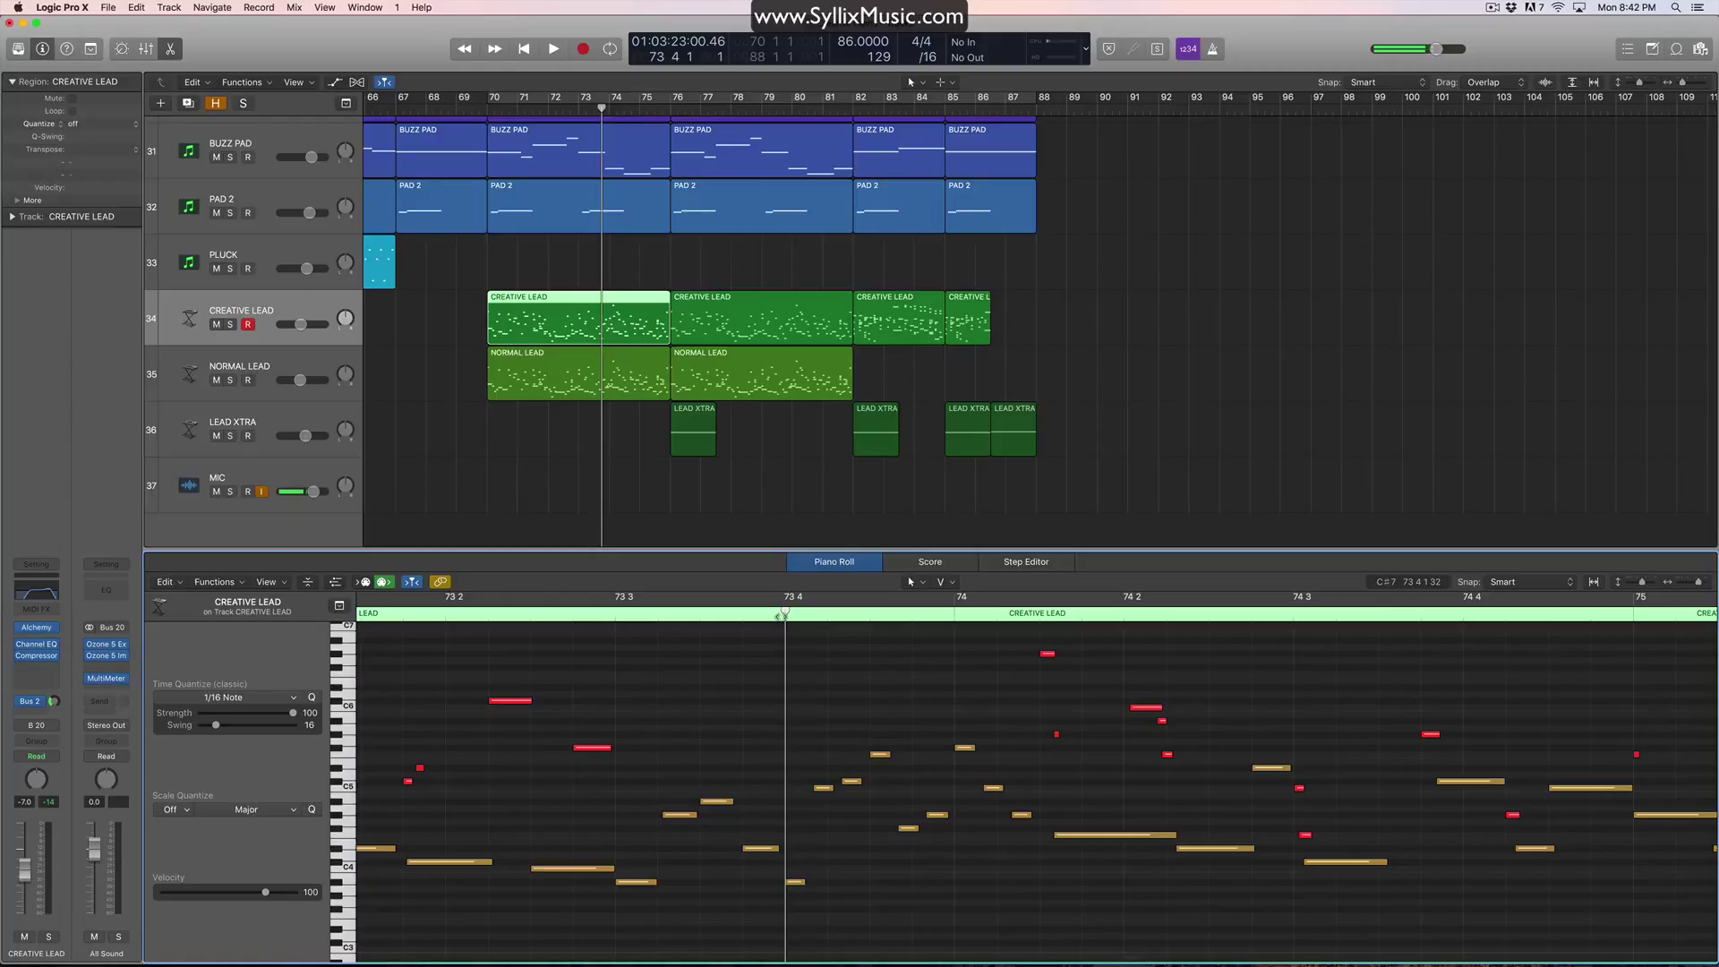
key("space")
key("space")
key("space")
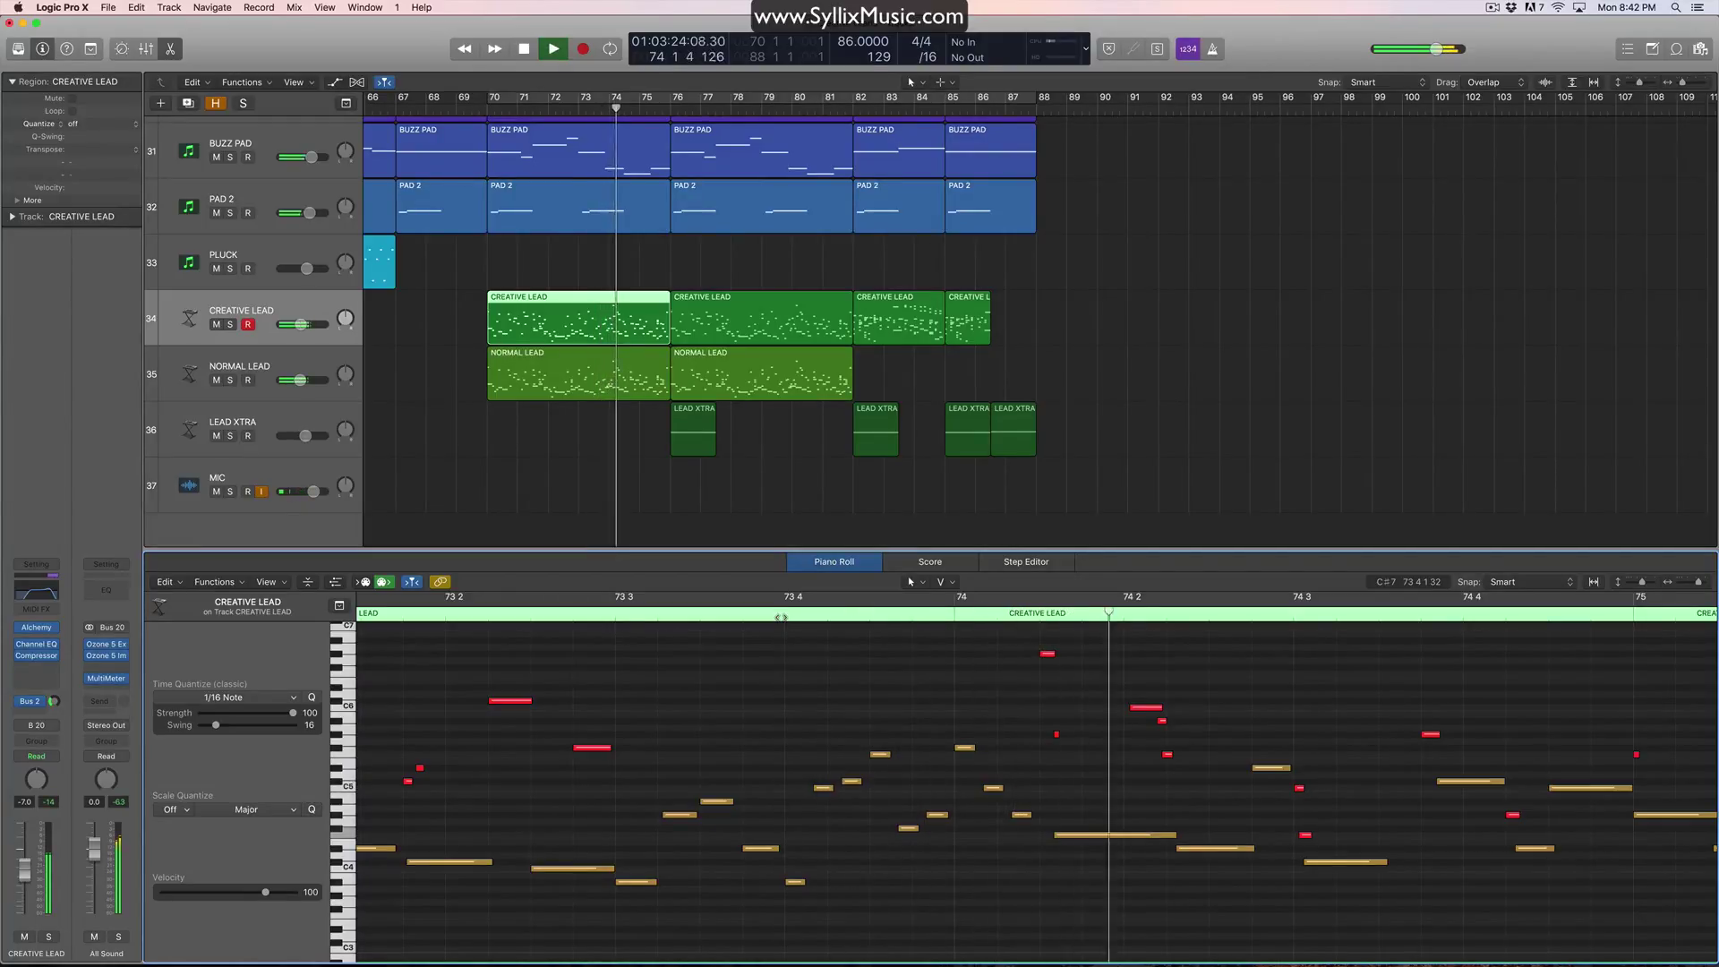
key("space")
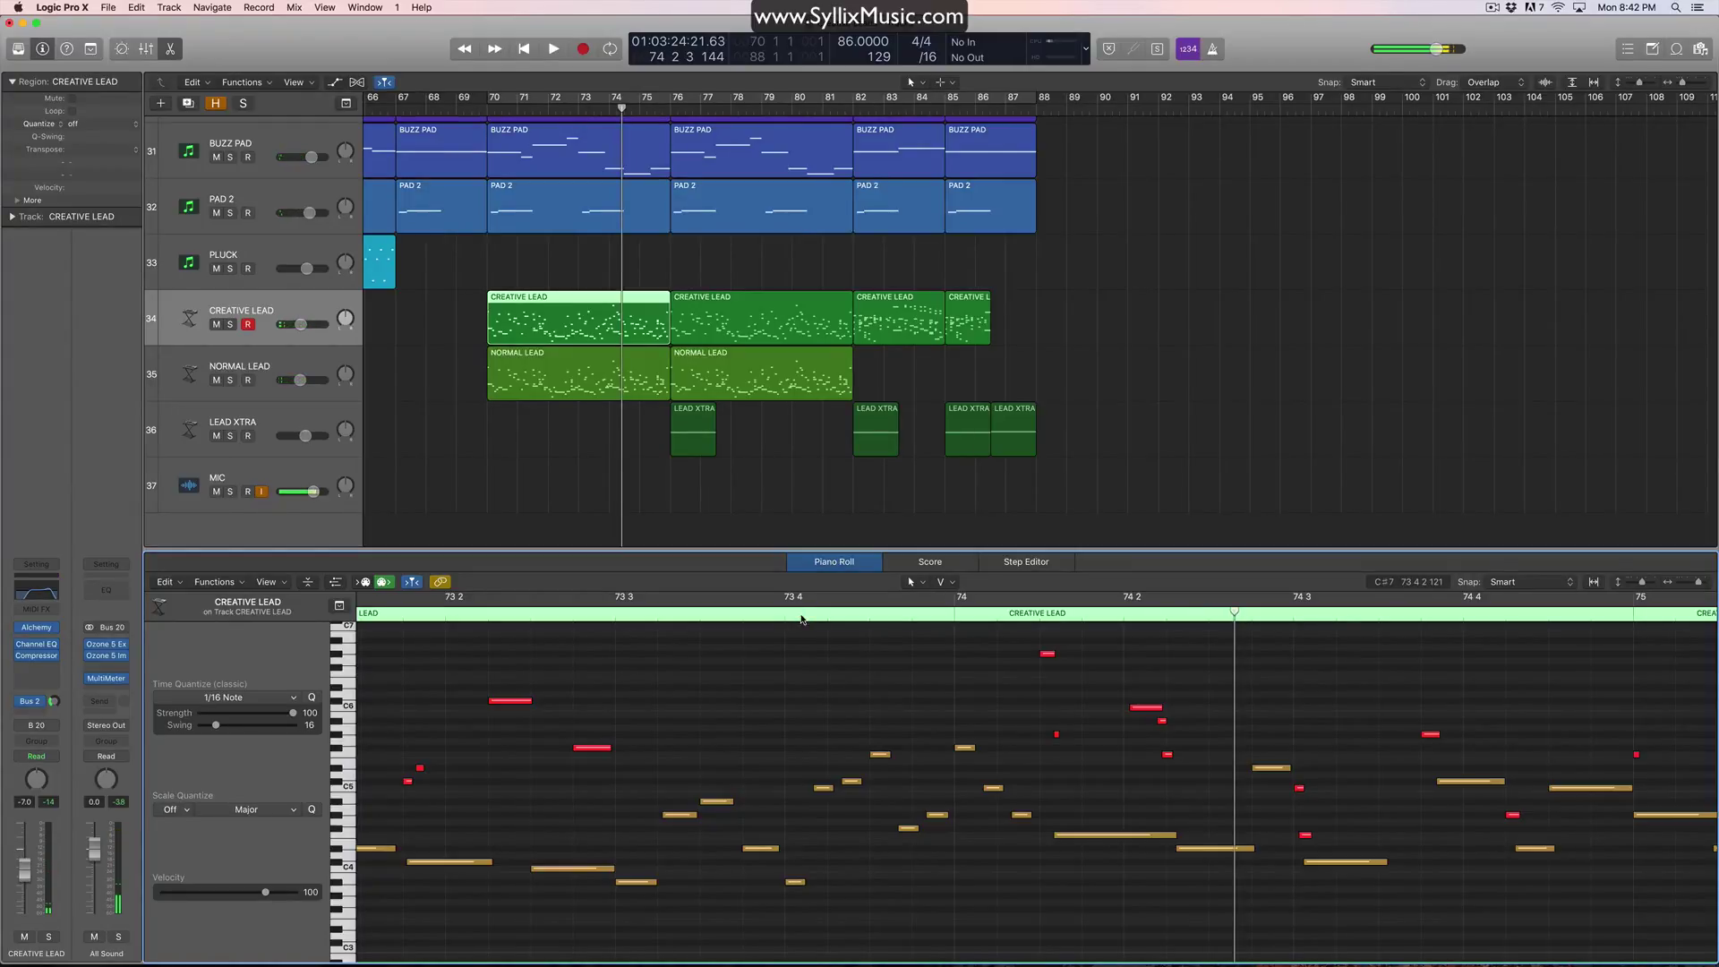
key("super+Left")
key("super+Left")
key("super+Left")
scroll(903, 698, "right", 2)
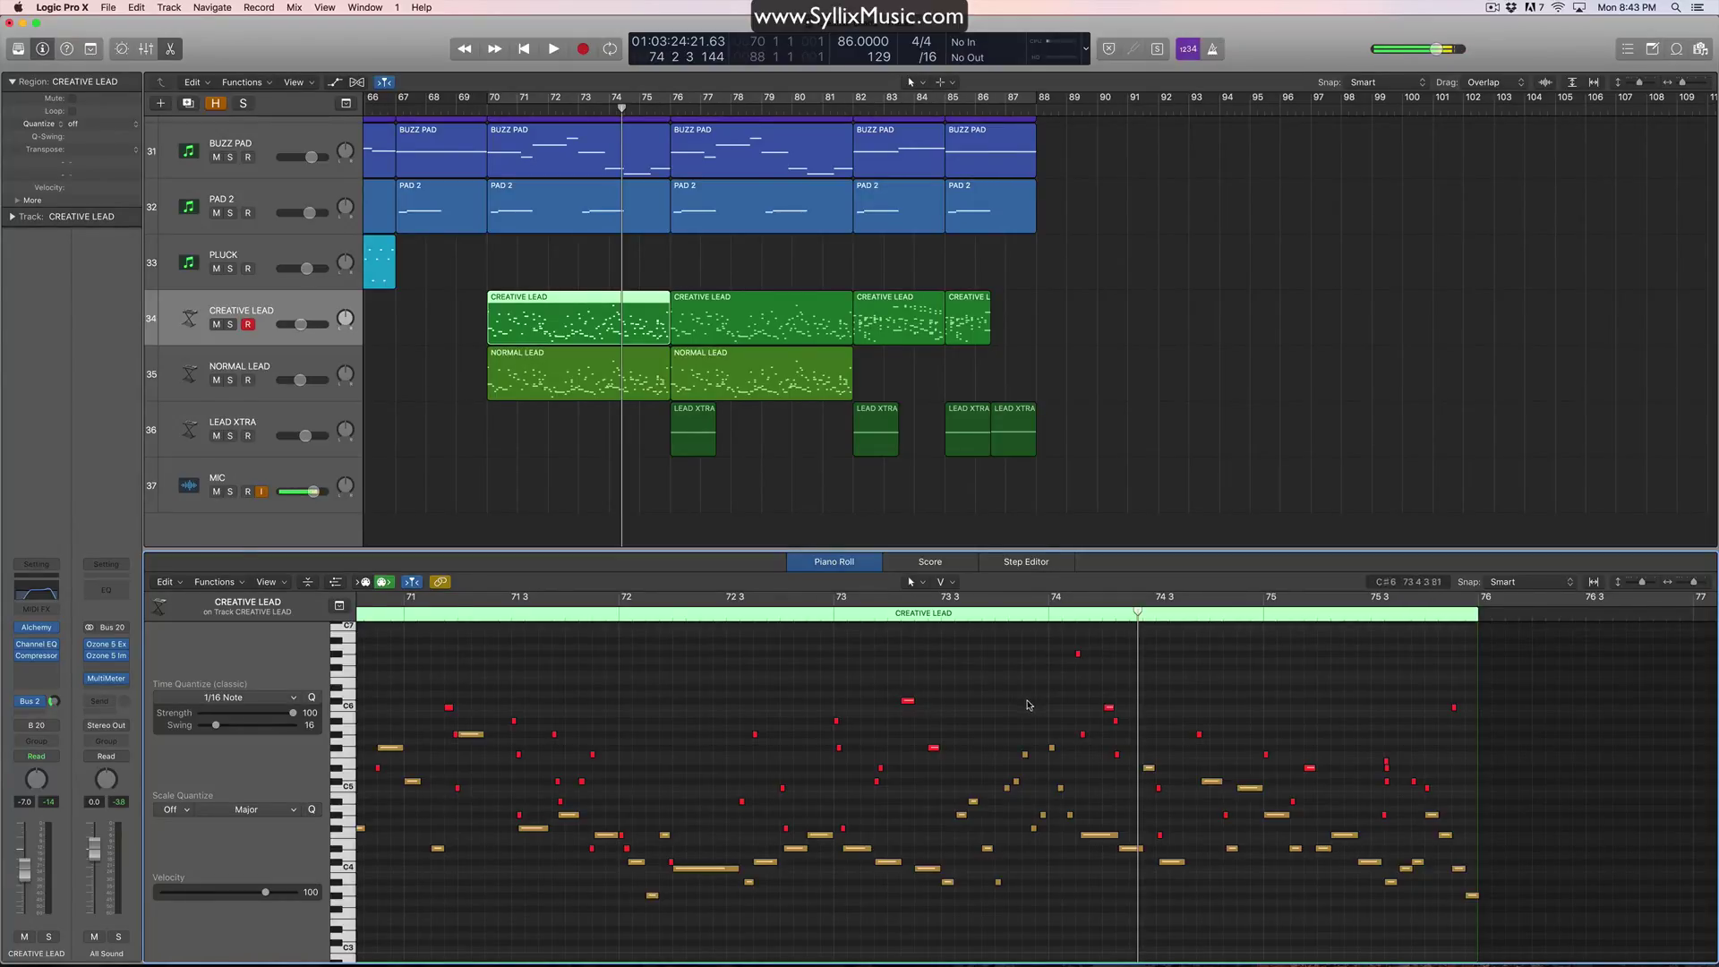
Step: Drag the bar-70 NORMAL LEAD region from track 35 down onto the LEAD XTRA track
scroll(1029, 704, "left", 5)
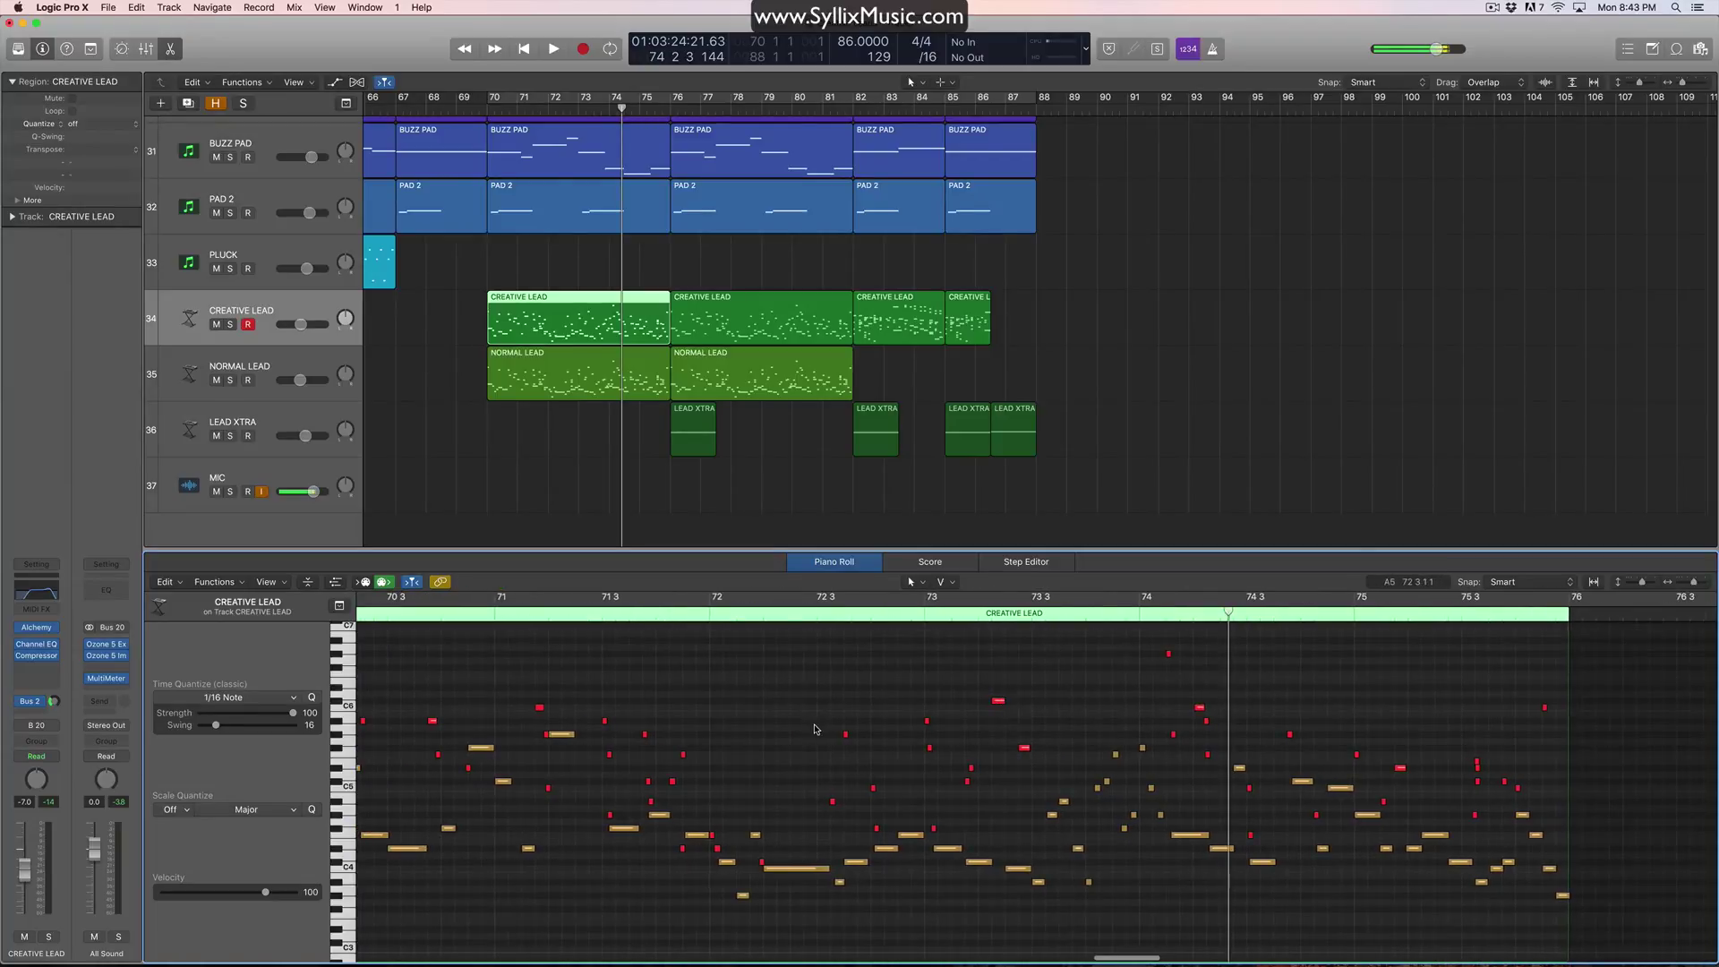
scroll(816, 728, "left", 8)
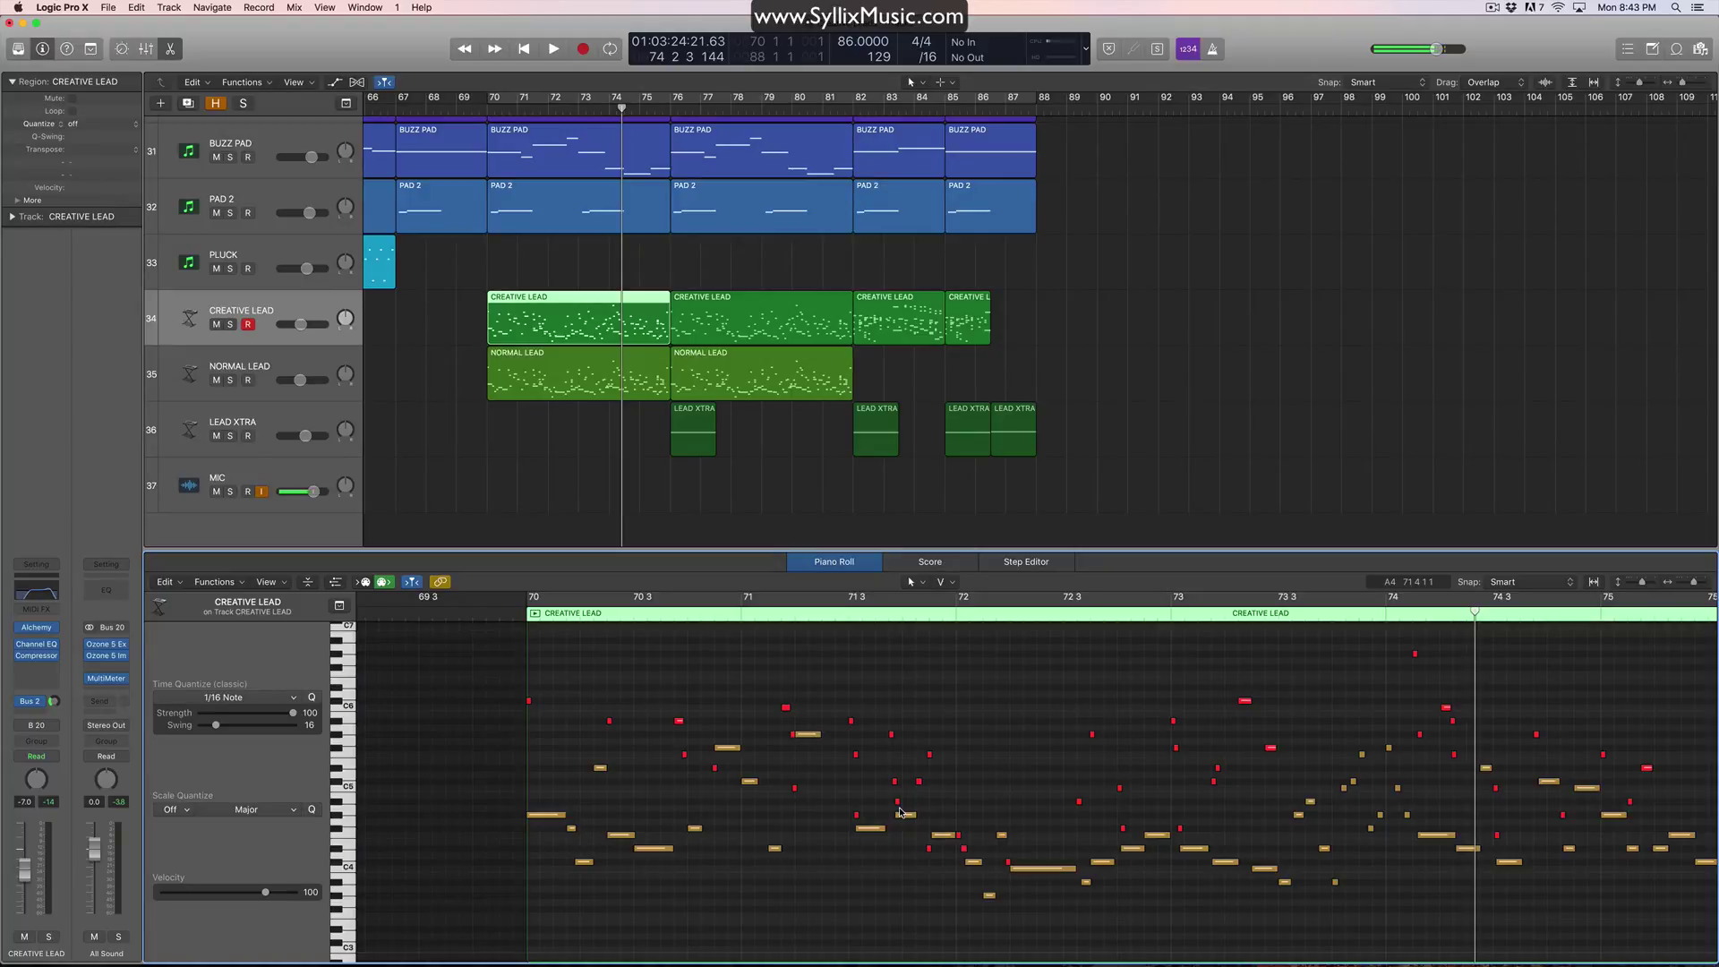
scroll(1034, 805, "right", 12)
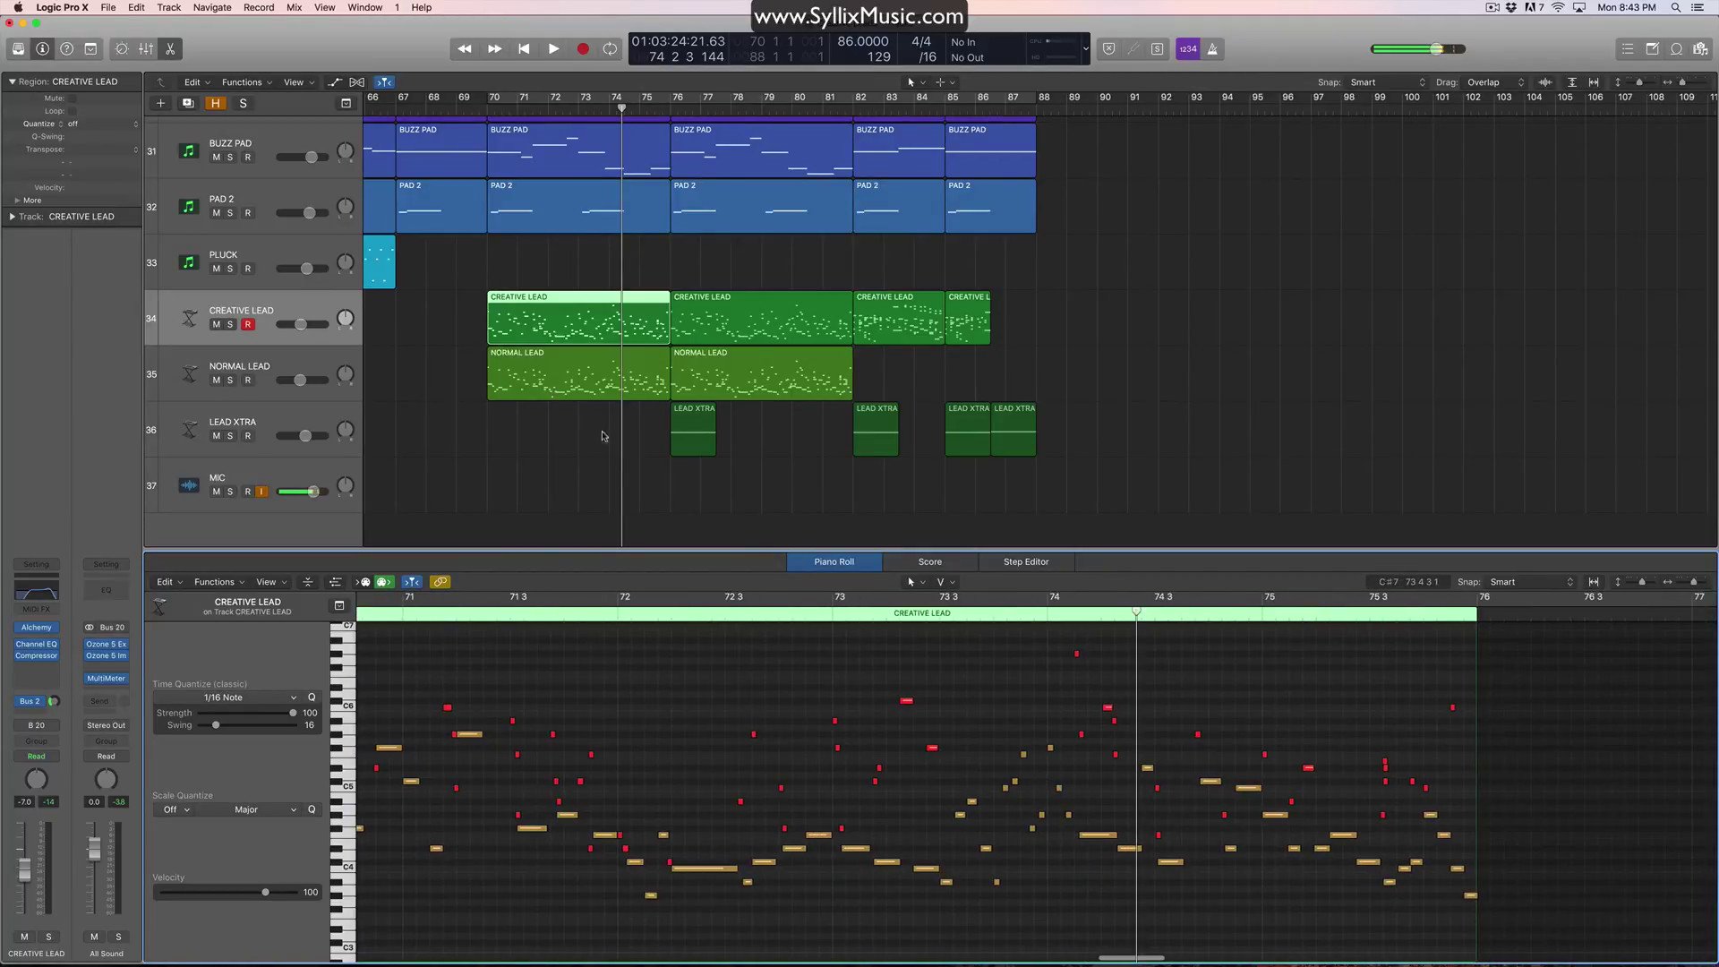
left_click(637, 389)
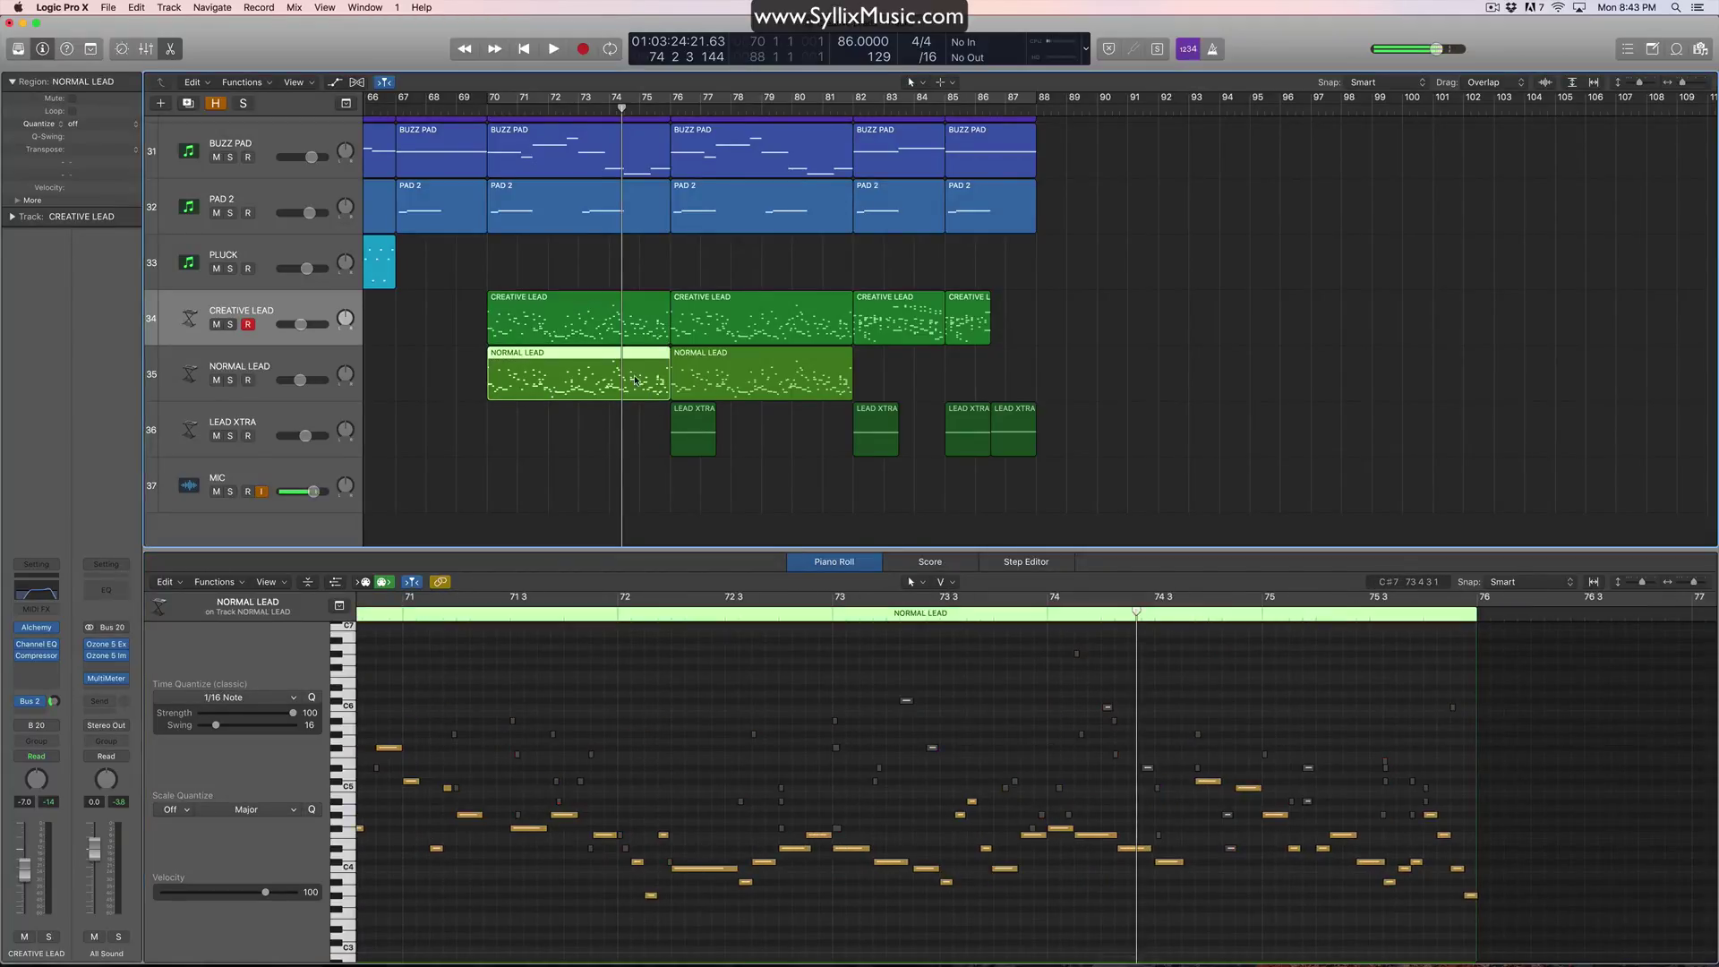
left_click(630, 323)
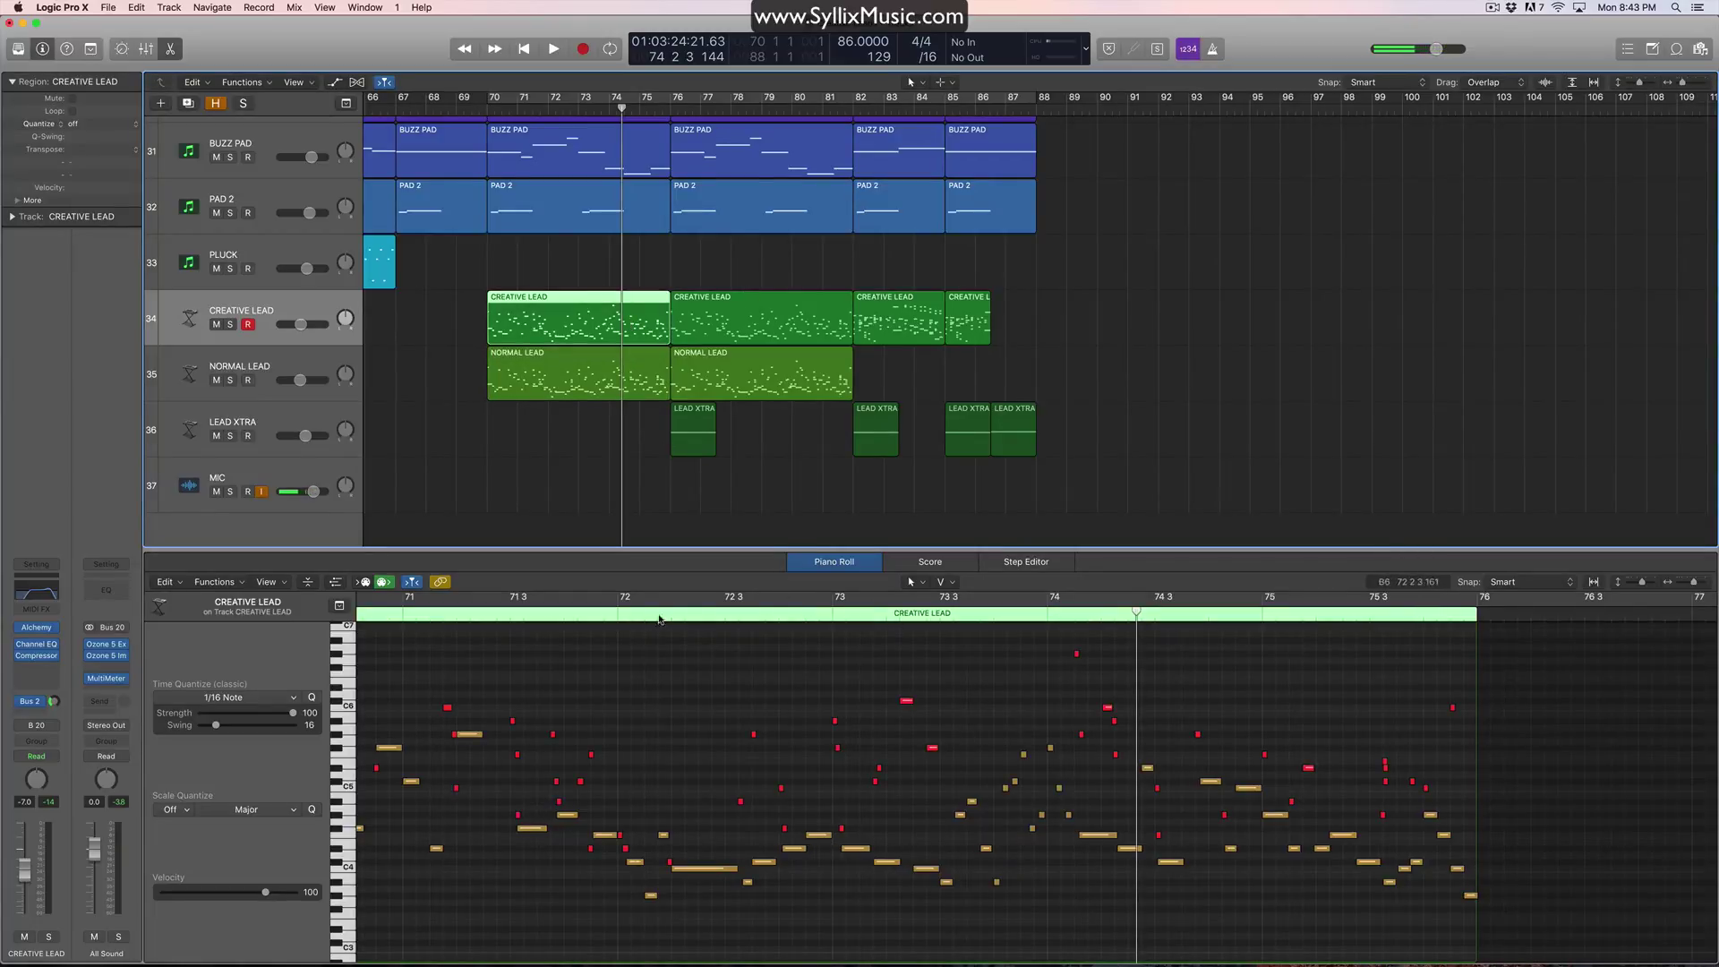
left_click(608, 381)
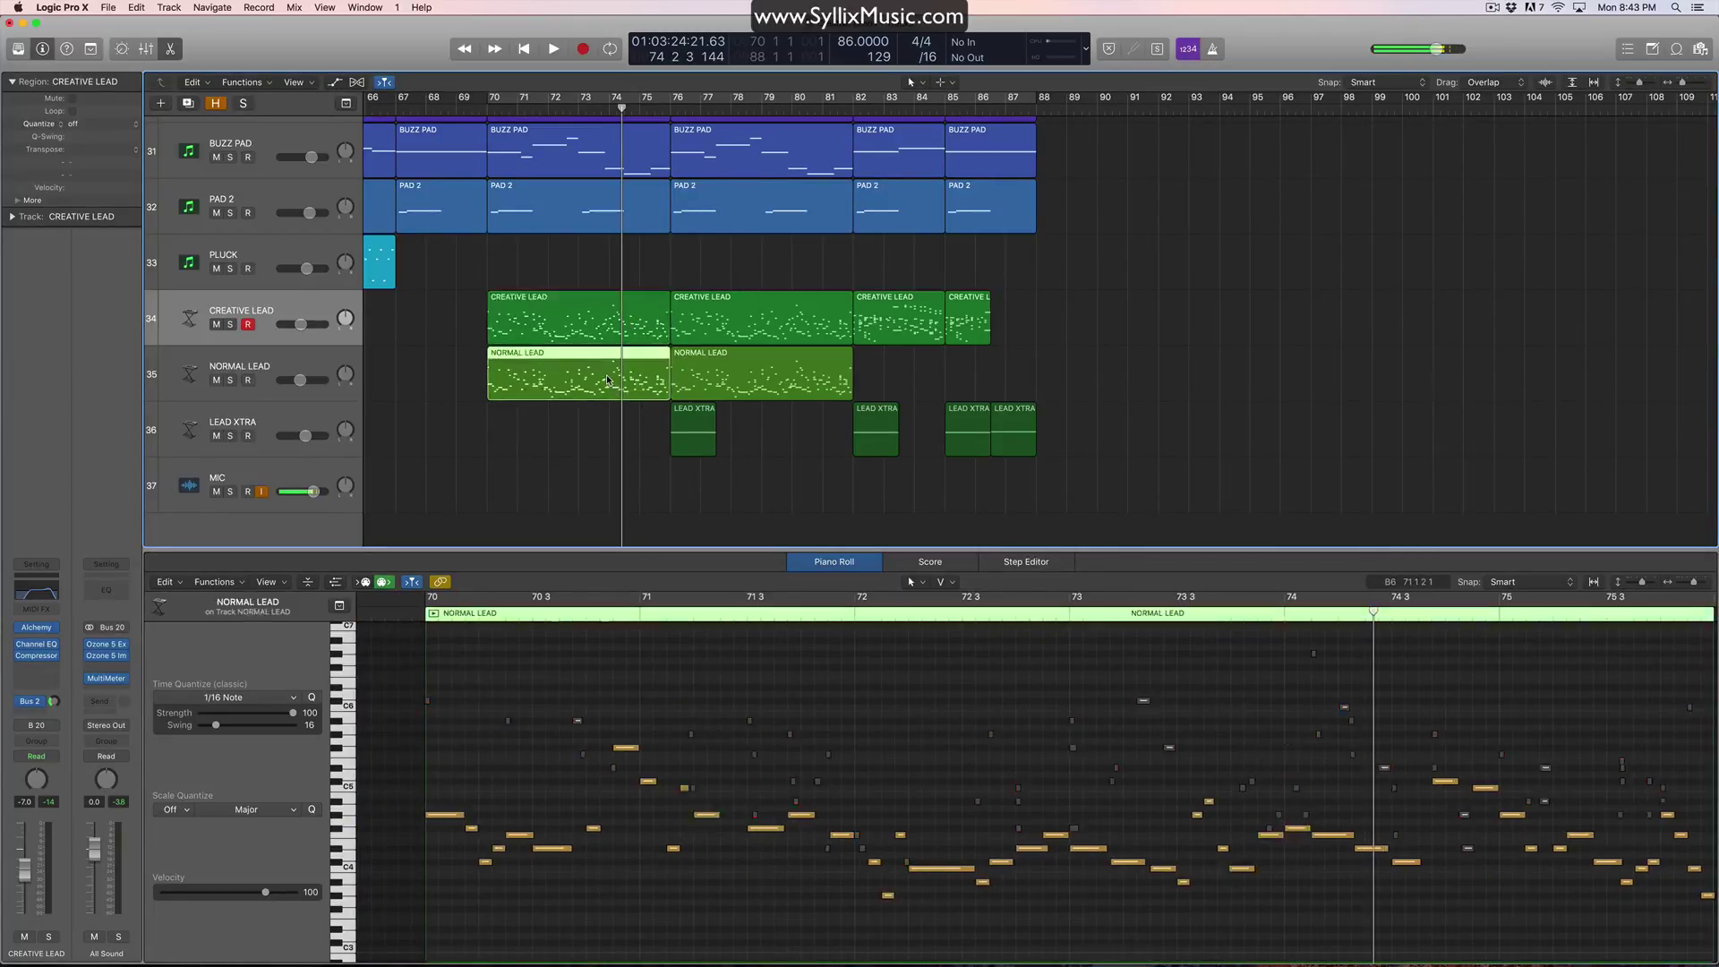
left_click_drag(608, 380, 613, 436)
Step: Place the playhead near bar 70.5 and inspect the CREATIVE LEAD and moved NORMAL LEAD regions
left_click(607, 345)
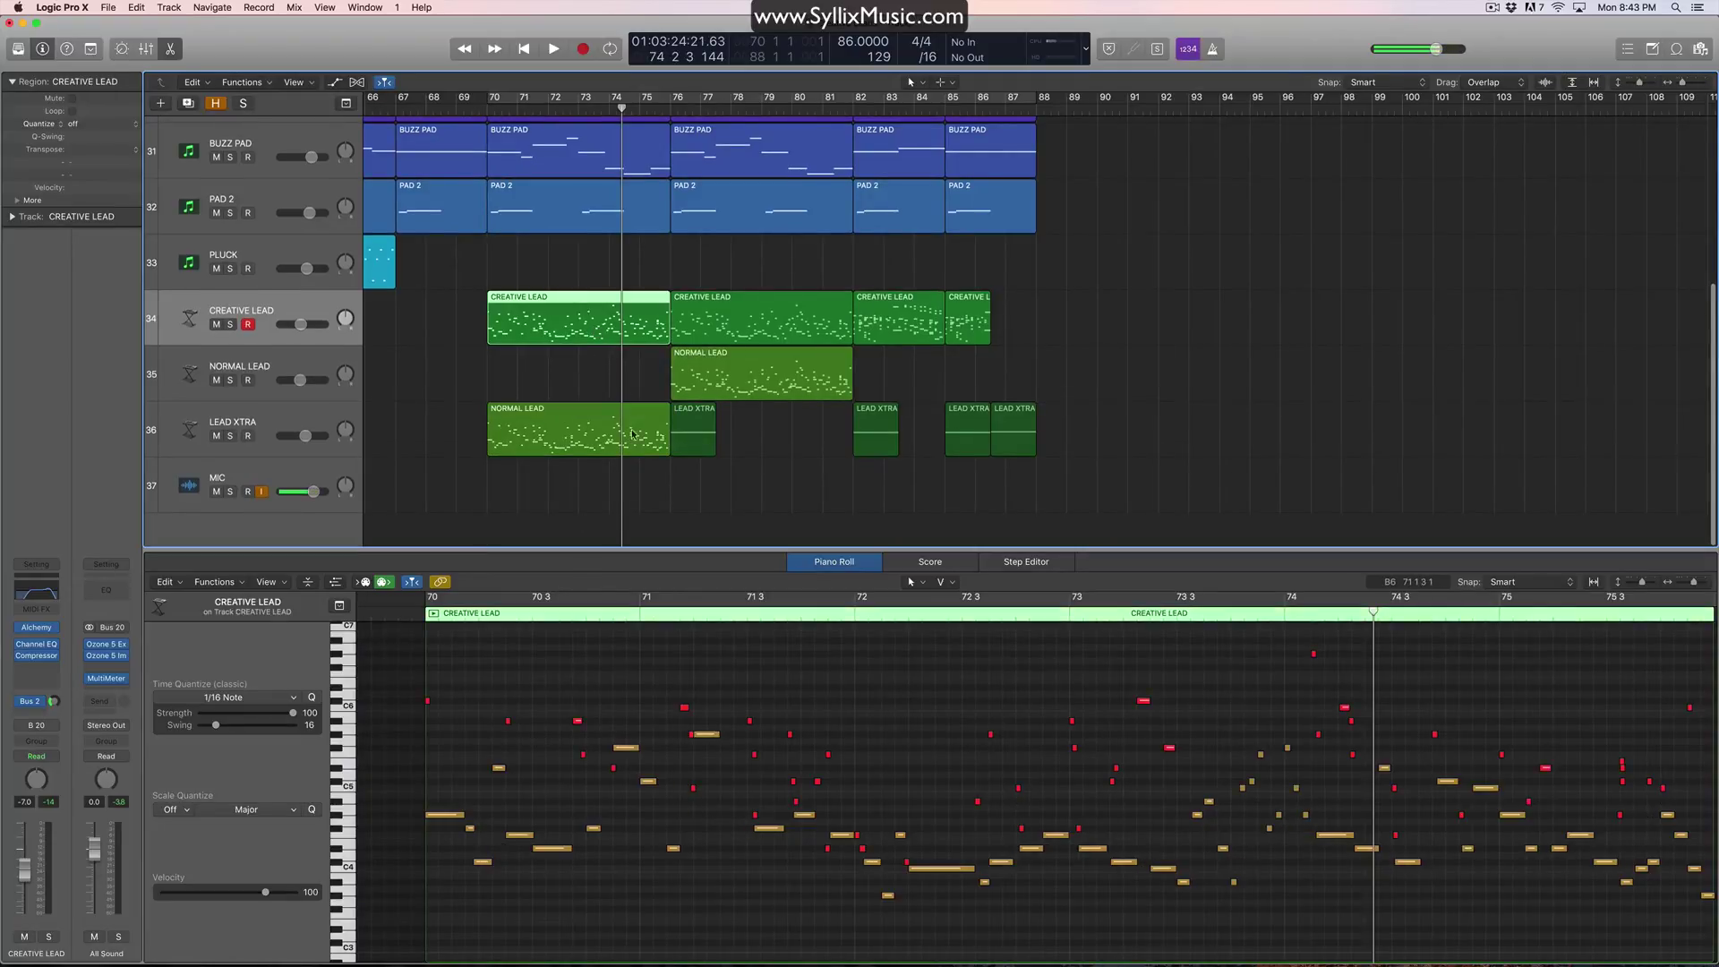
left_click(587, 612)
left_click(615, 387)
left_click(625, 316)
left_click(614, 428)
left_click(610, 322)
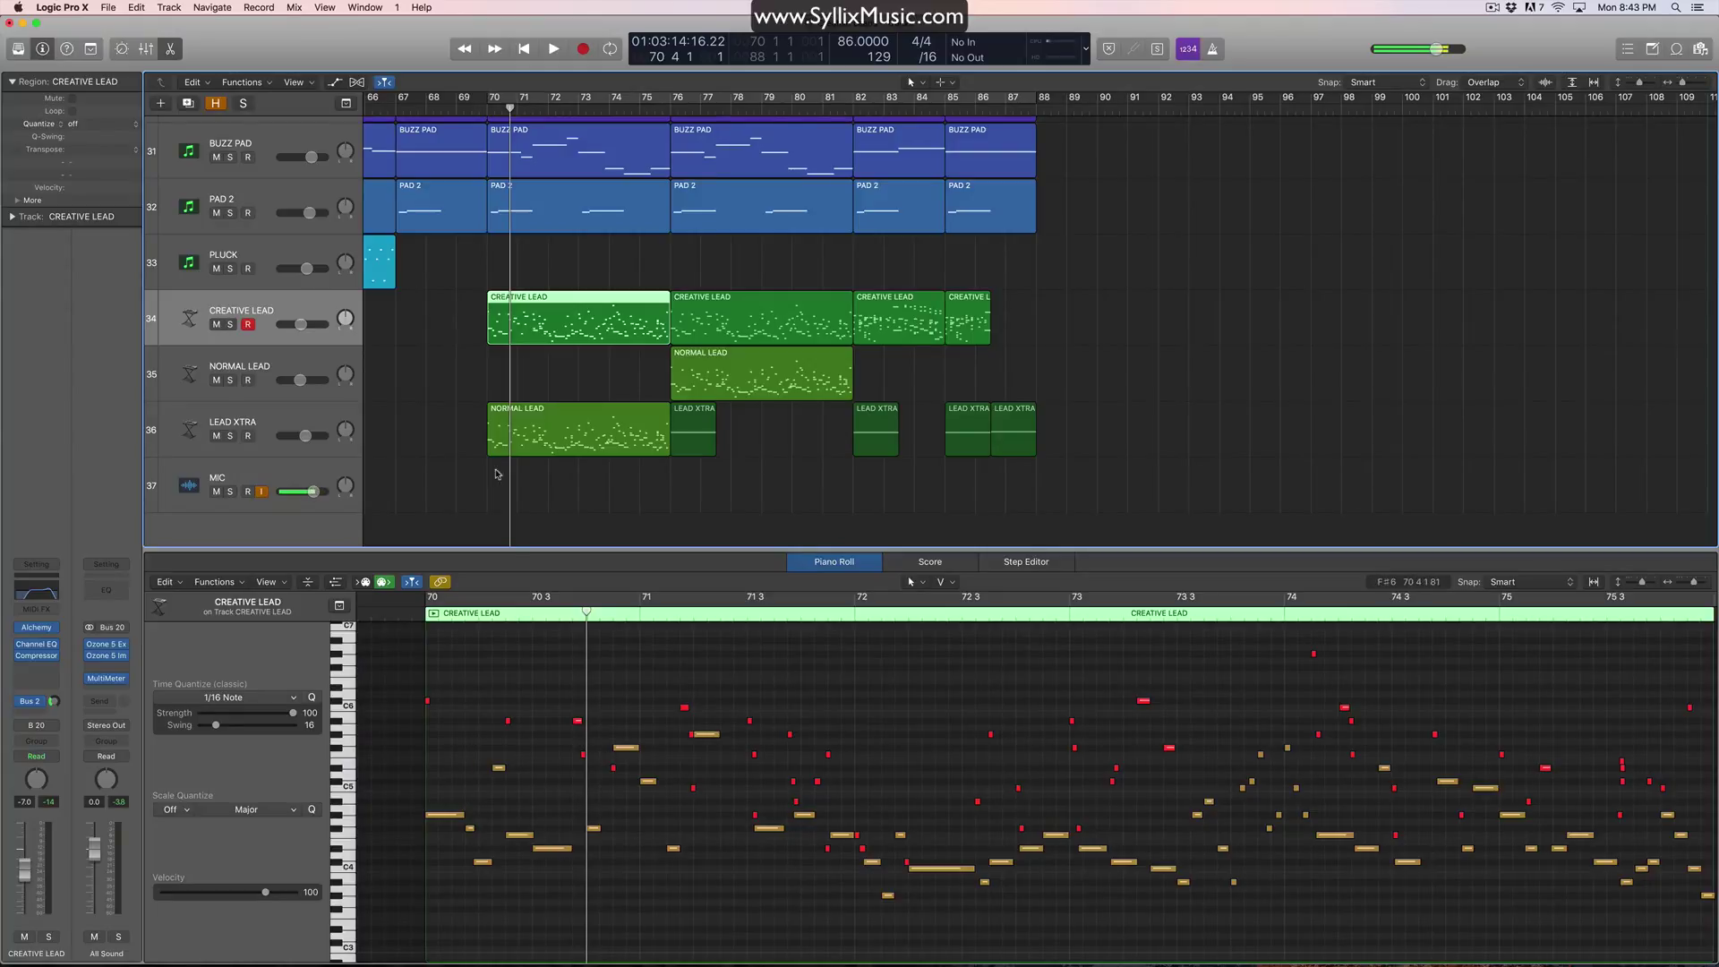
Step: Solo CREATIVE LEAD and play all its regions from bar 70, then unsolo it
left_click(231, 324)
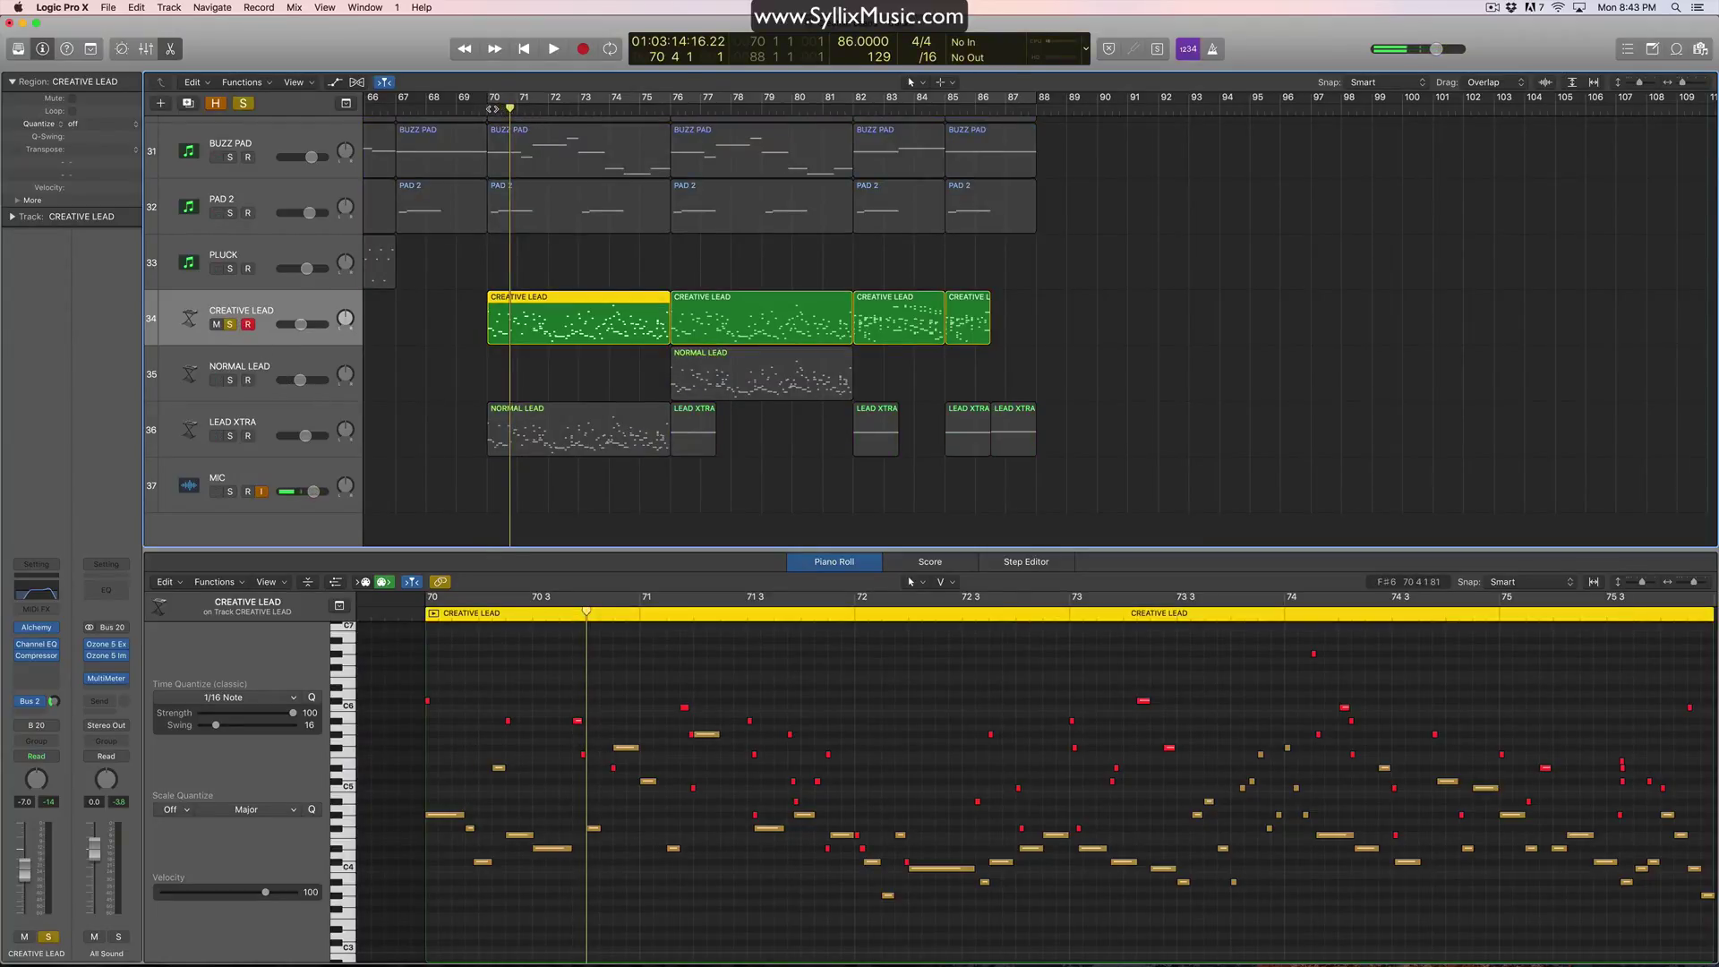
left_click(269, 331)
key("shift+space")
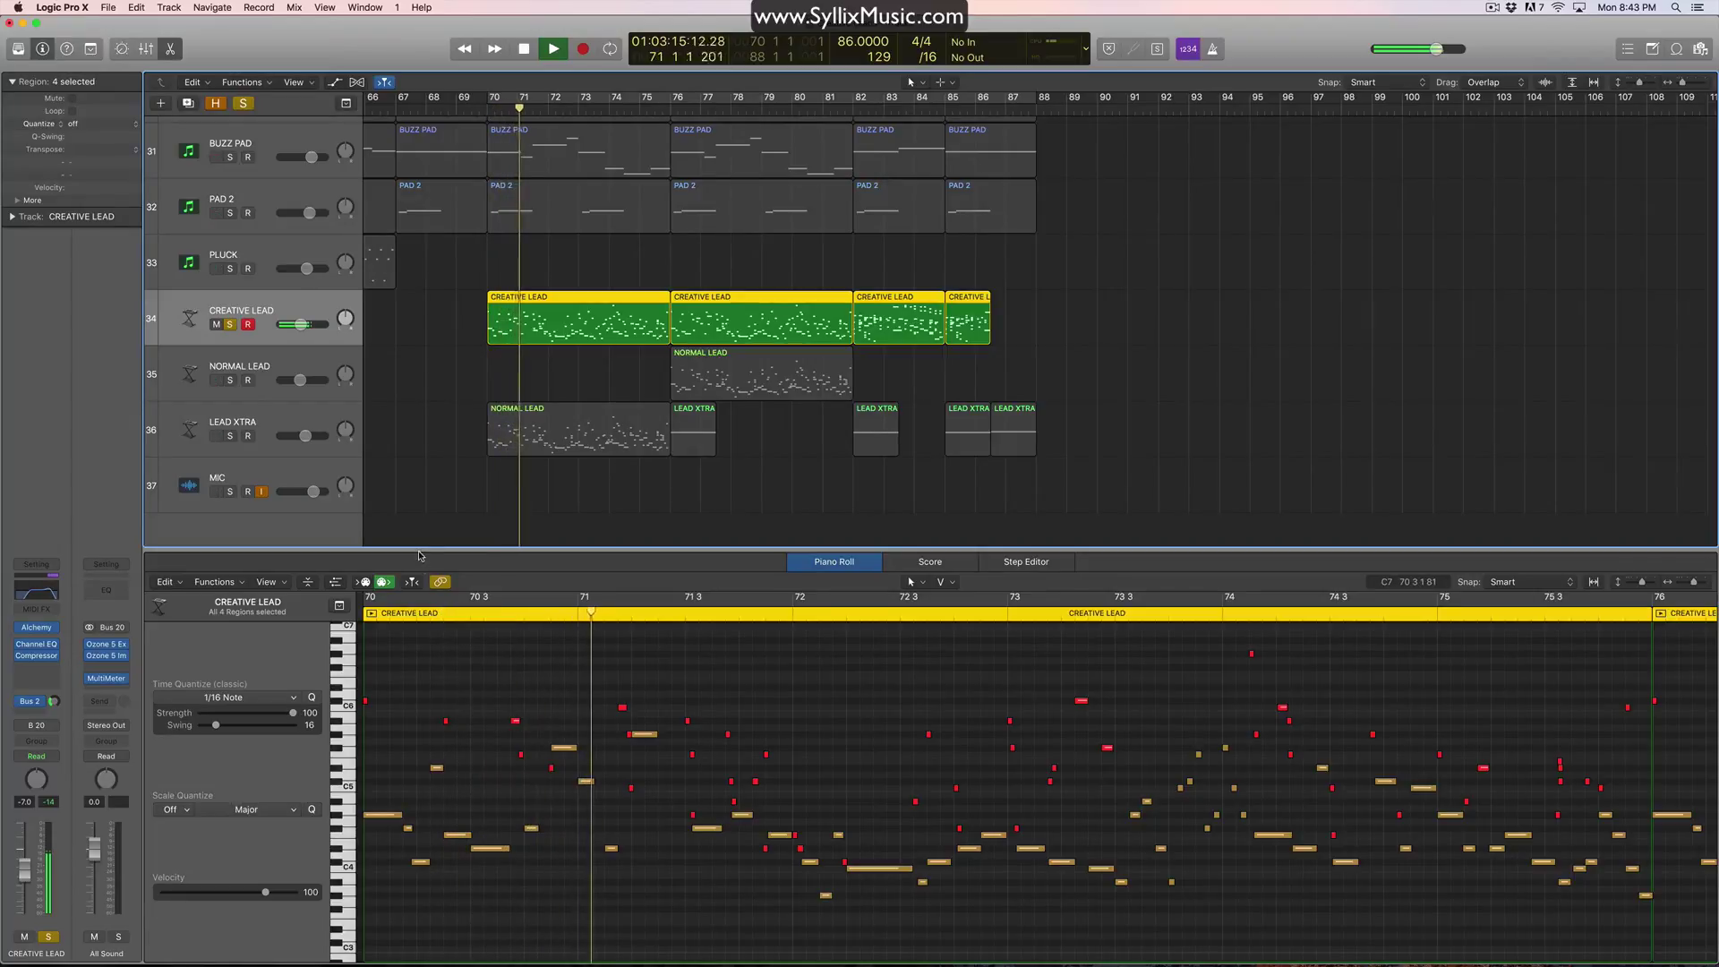
key("space")
left_click(230, 324)
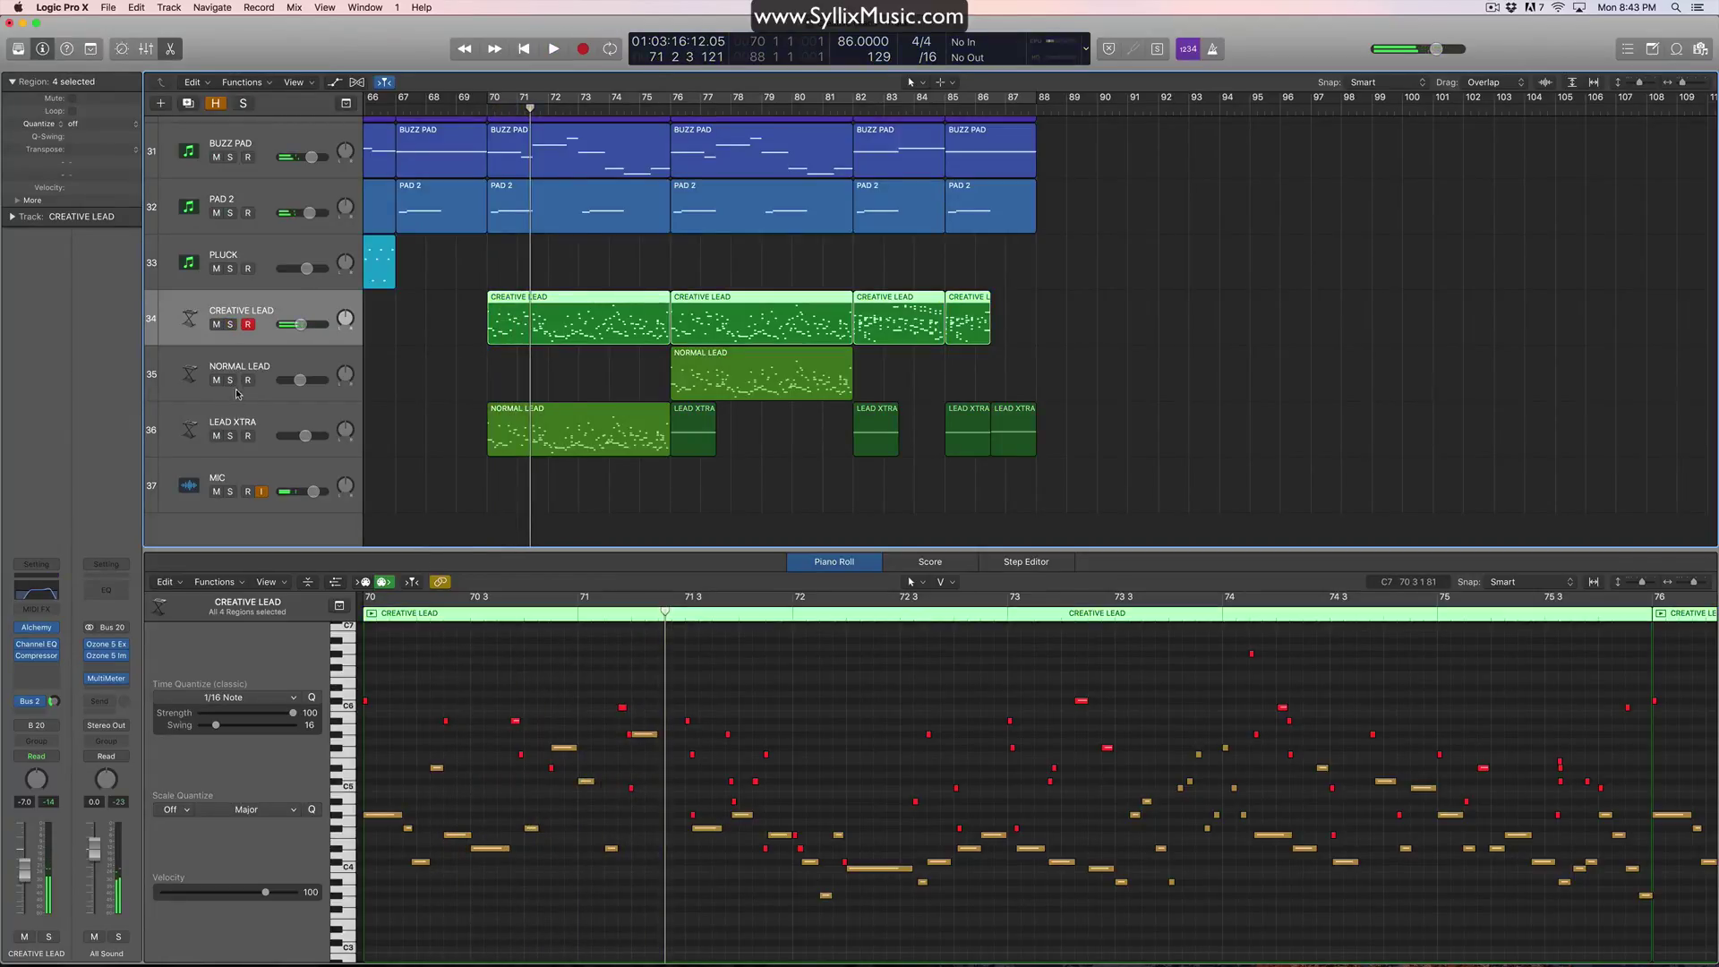
Step: Copy NORMAL LEAD's bar-76 region to bar 70 and play it soloed from there
left_click(230, 379)
left_click_drag(706, 375, 523, 372)
key("shift+space")
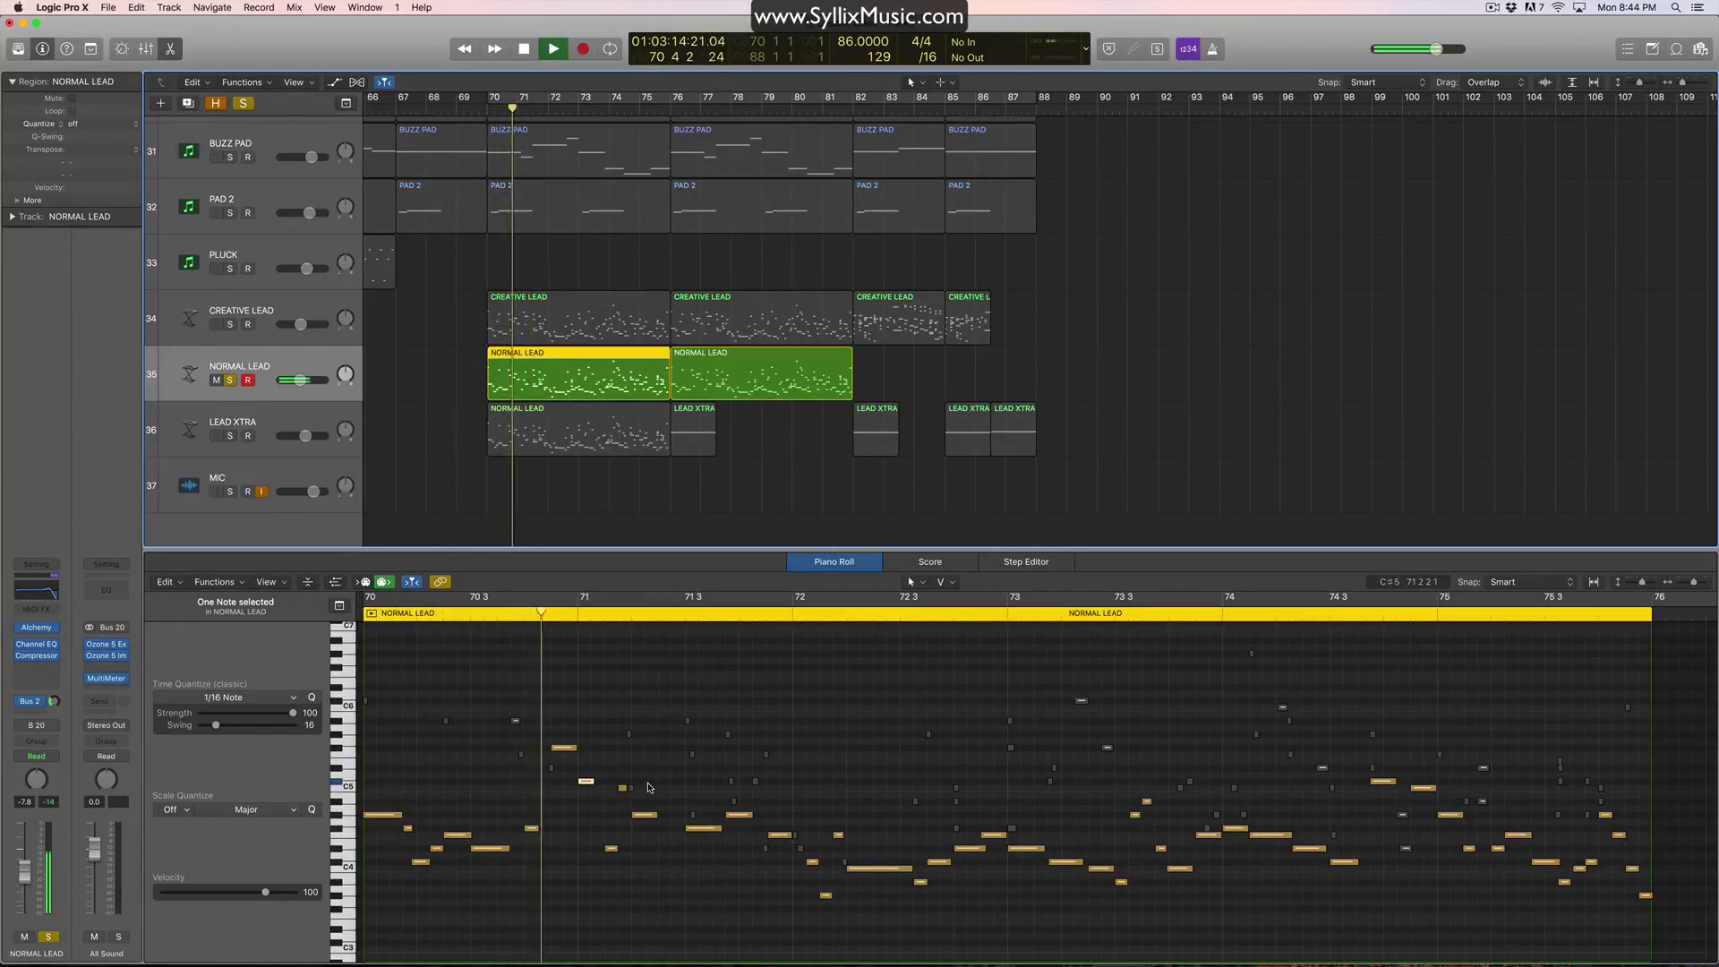
key("space")
left_click(231, 380)
Step: Replay CREATIVE LEAD soloed from bar 70 for comparison, then unsolo and reselect its first region
left_click(230, 324)
key("shift+space")
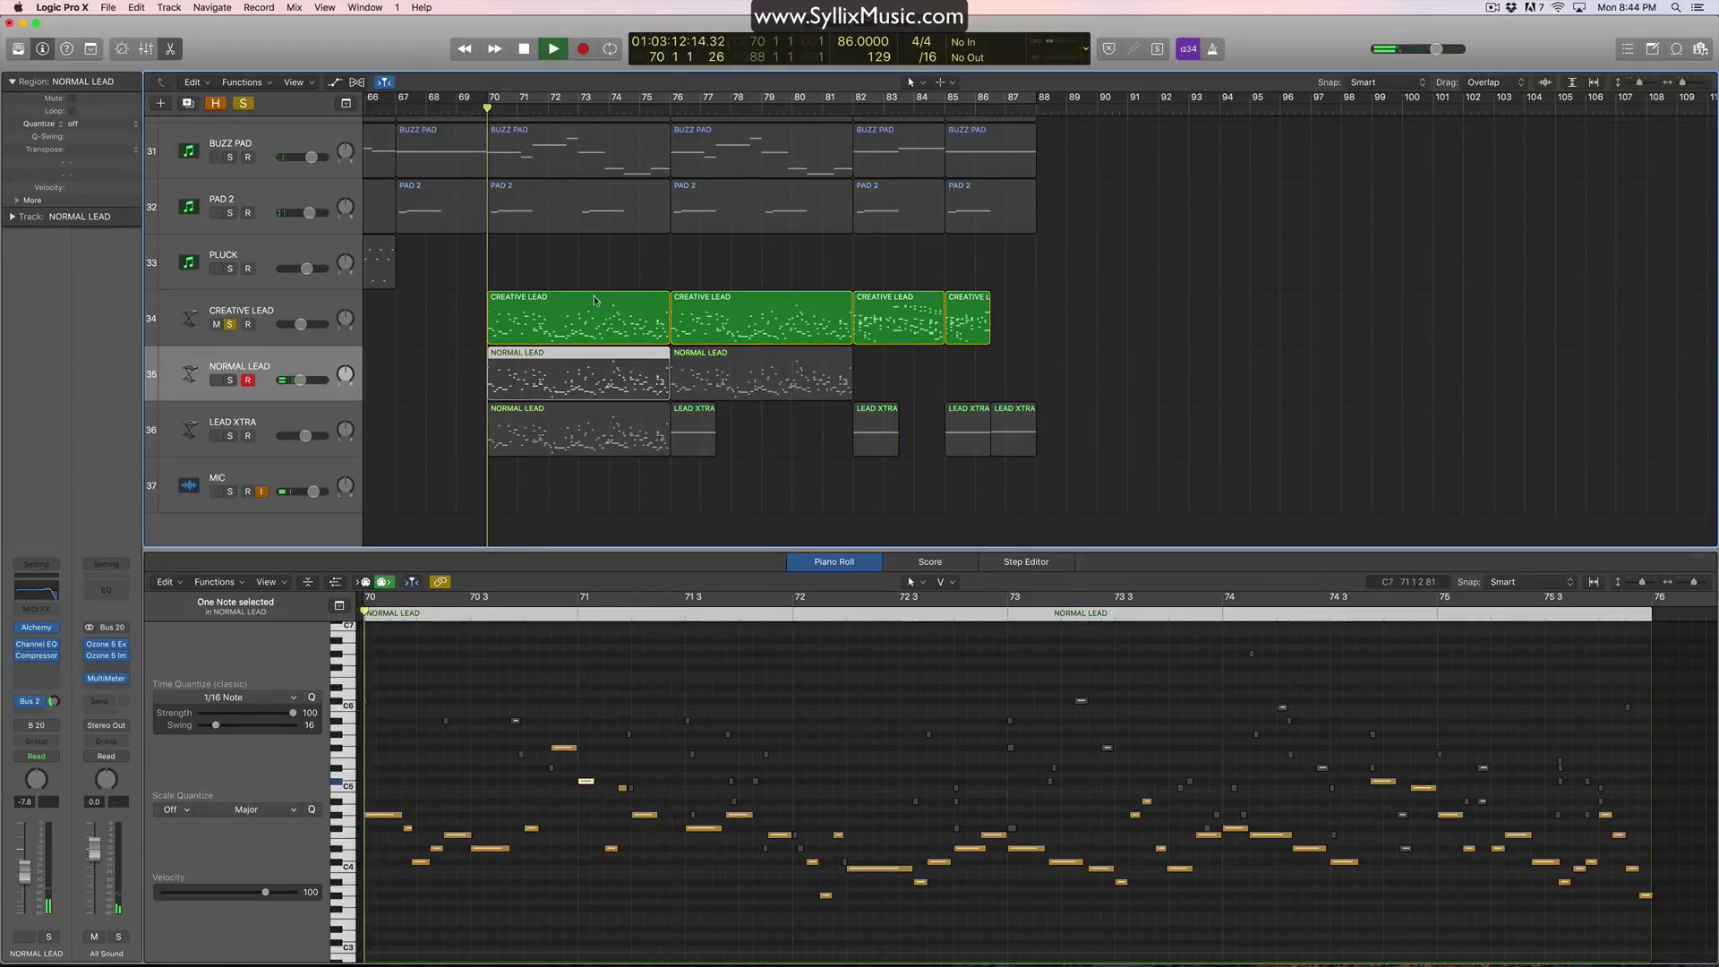
left_click(595, 301)
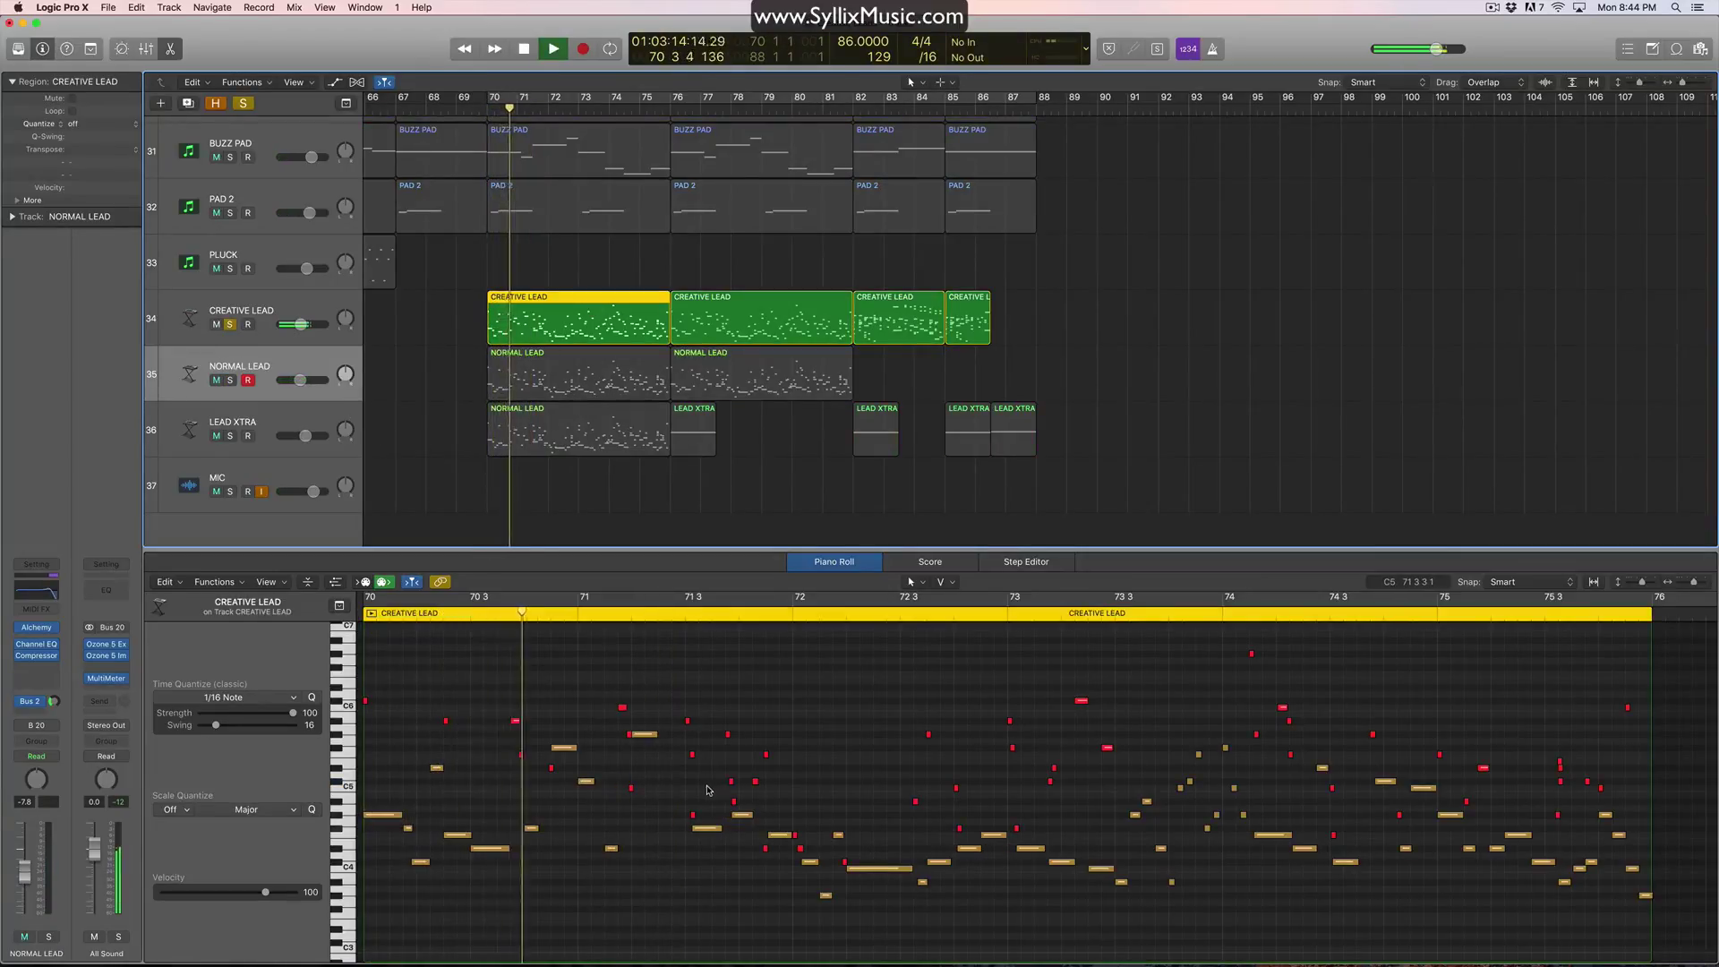
key("space")
left_click(228, 338)
left_click(230, 324)
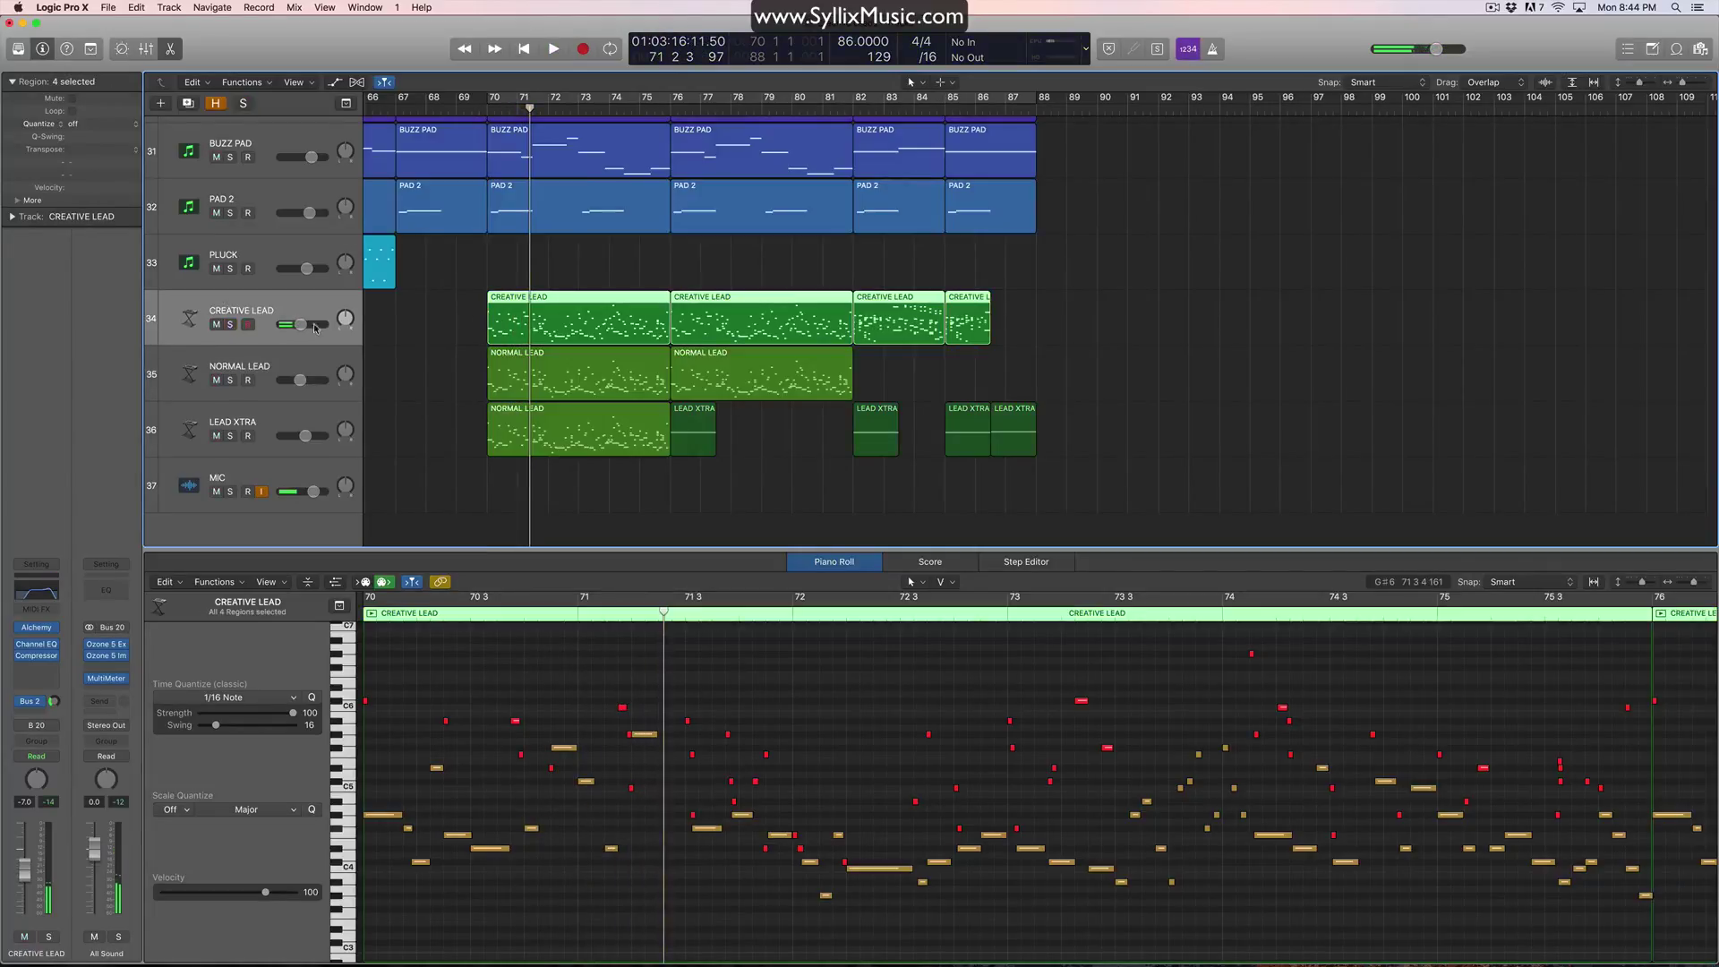
left_click(464, 308)
left_click(510, 304)
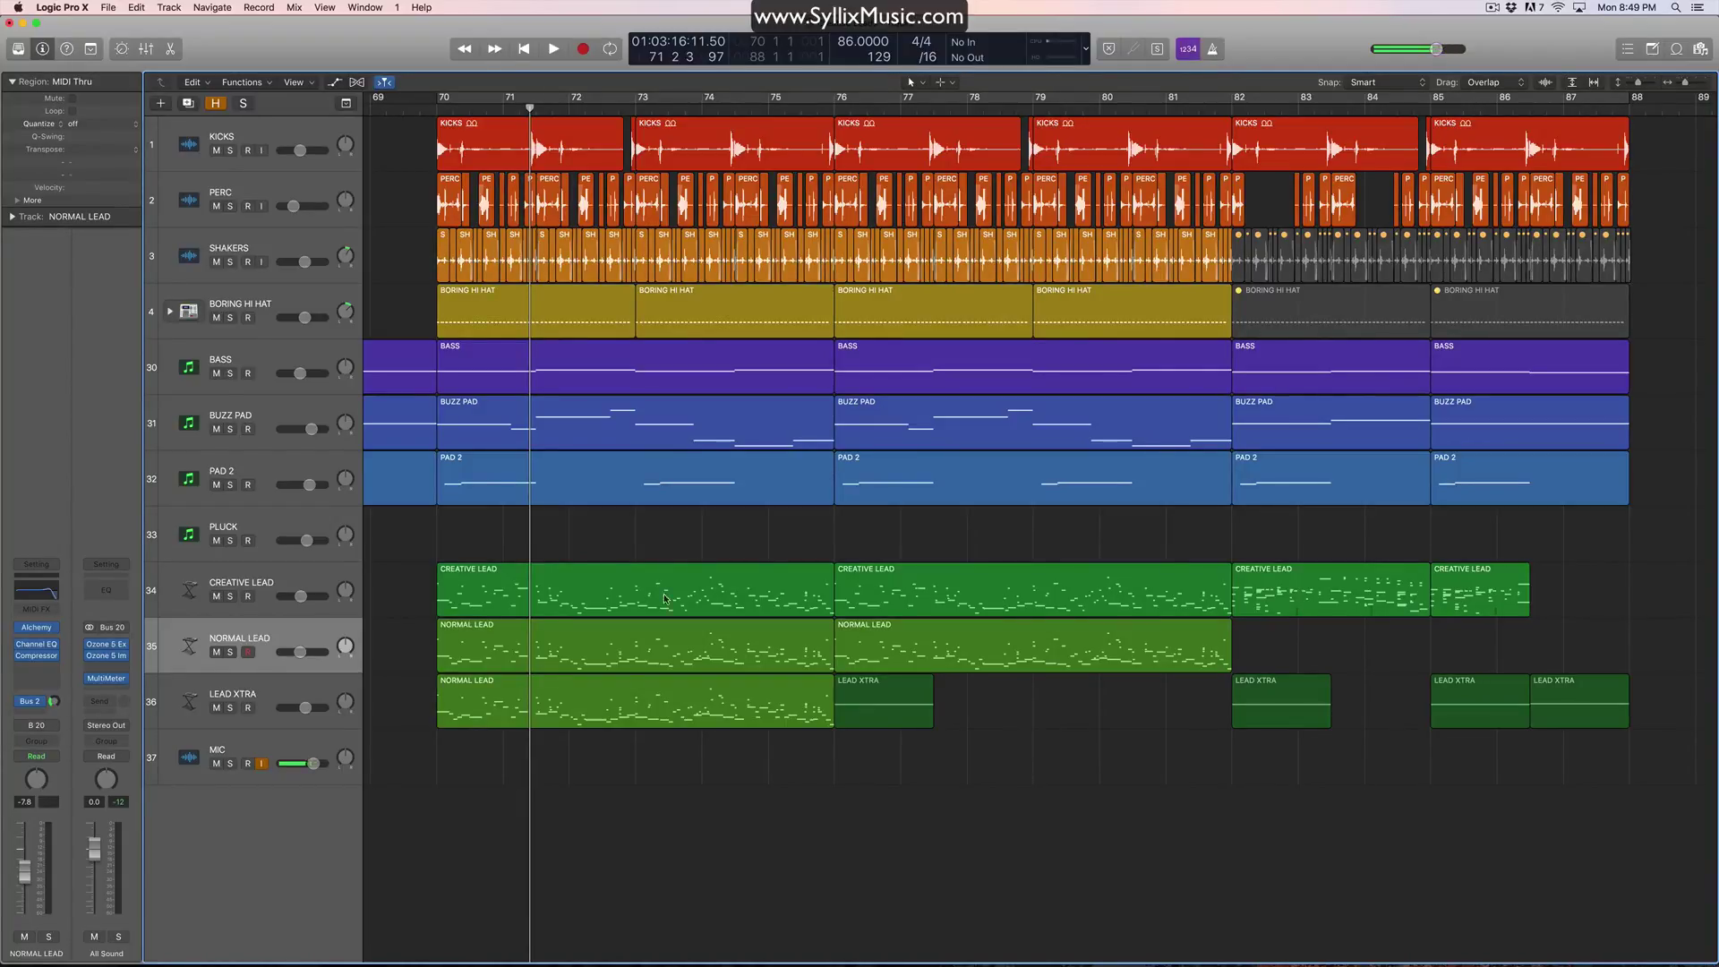
Step: Mute the first CREATIVE LEAD region and delete the NORMAL LEAD copy on LEAD XTRA
left_click(636, 599)
key("ctrl+m")
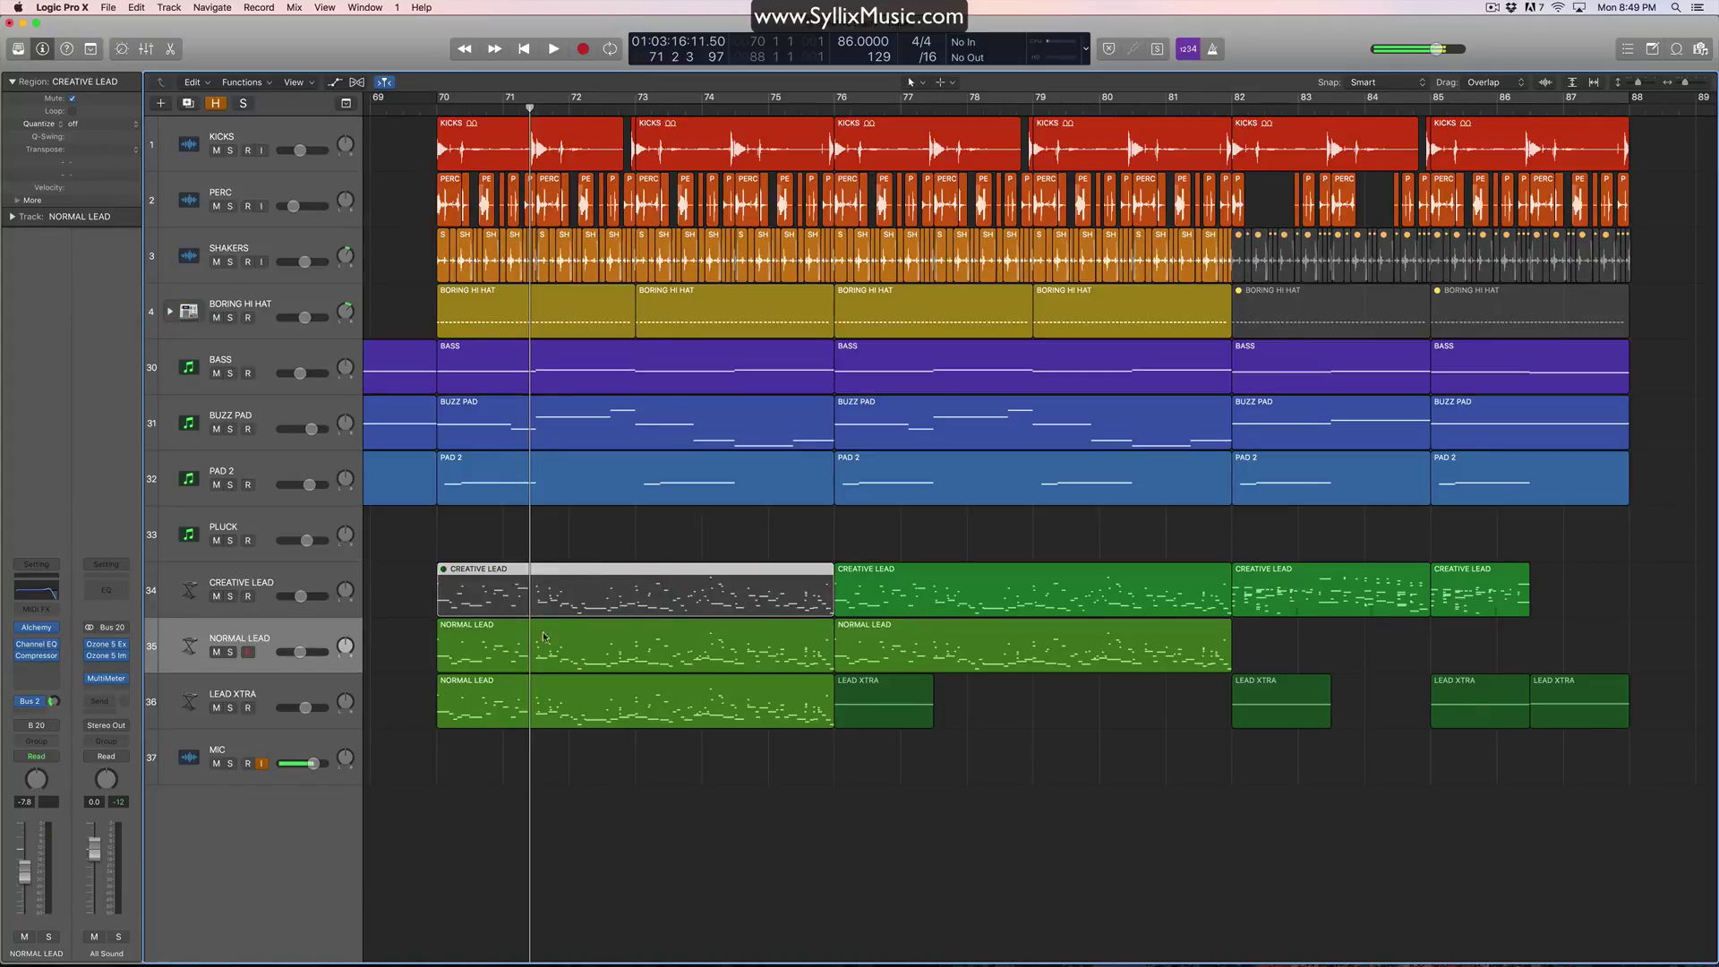
left_click(636, 694)
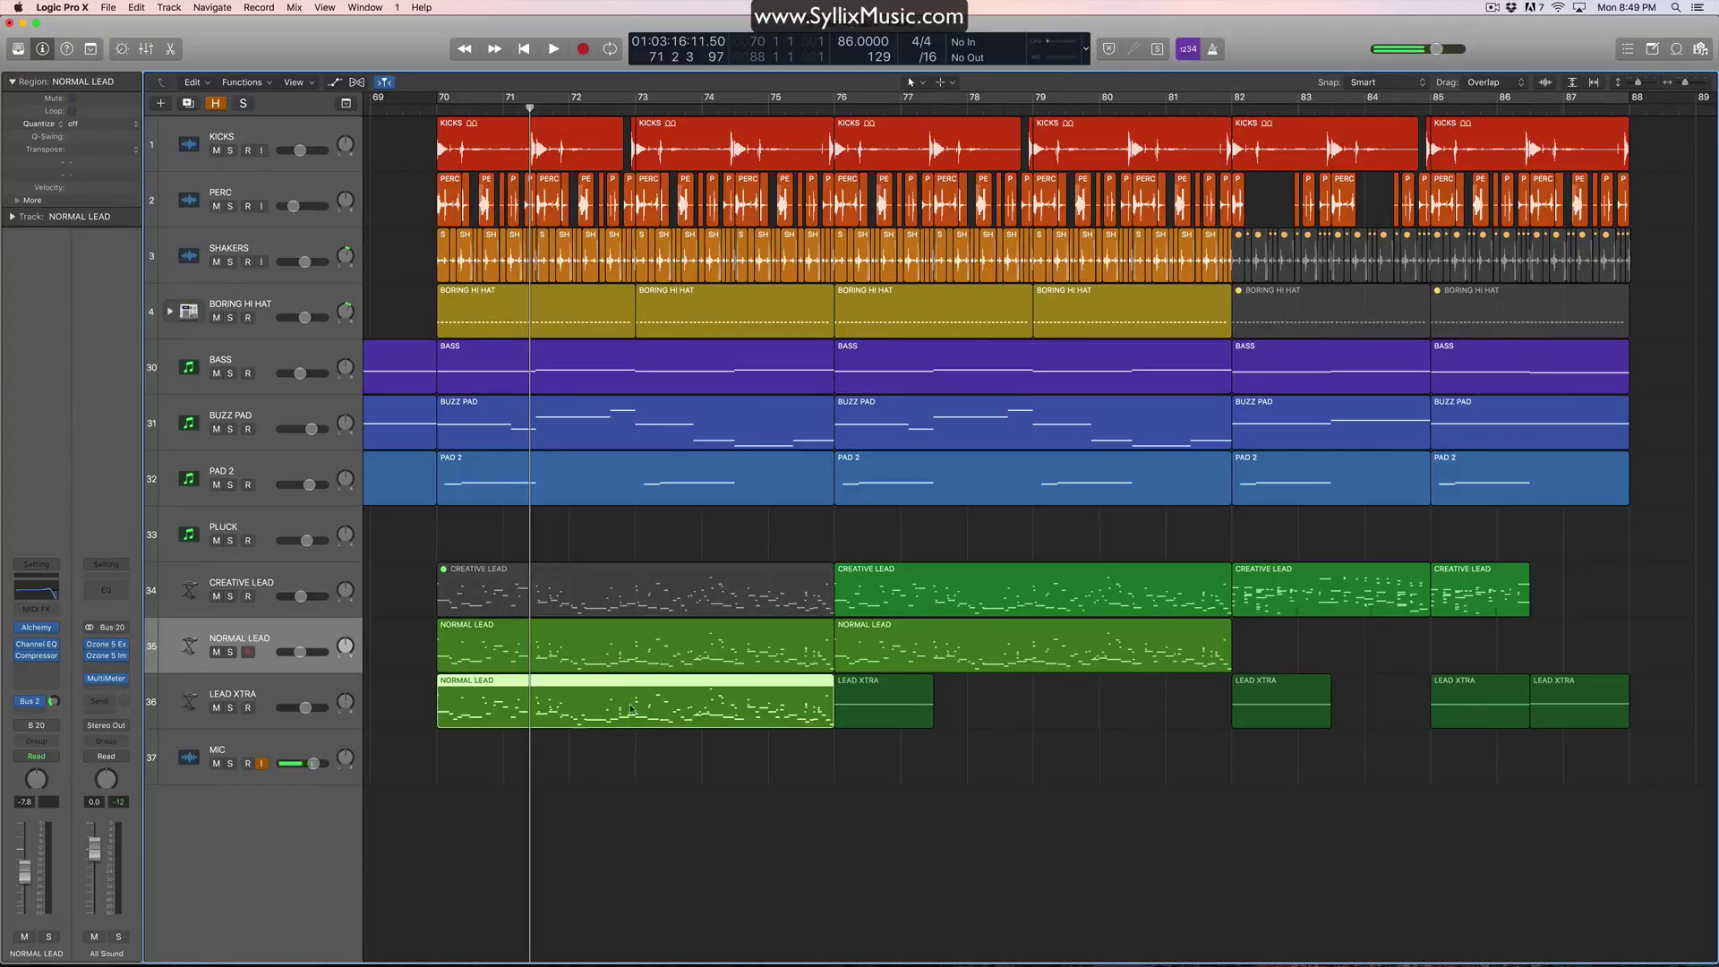
key("Delete")
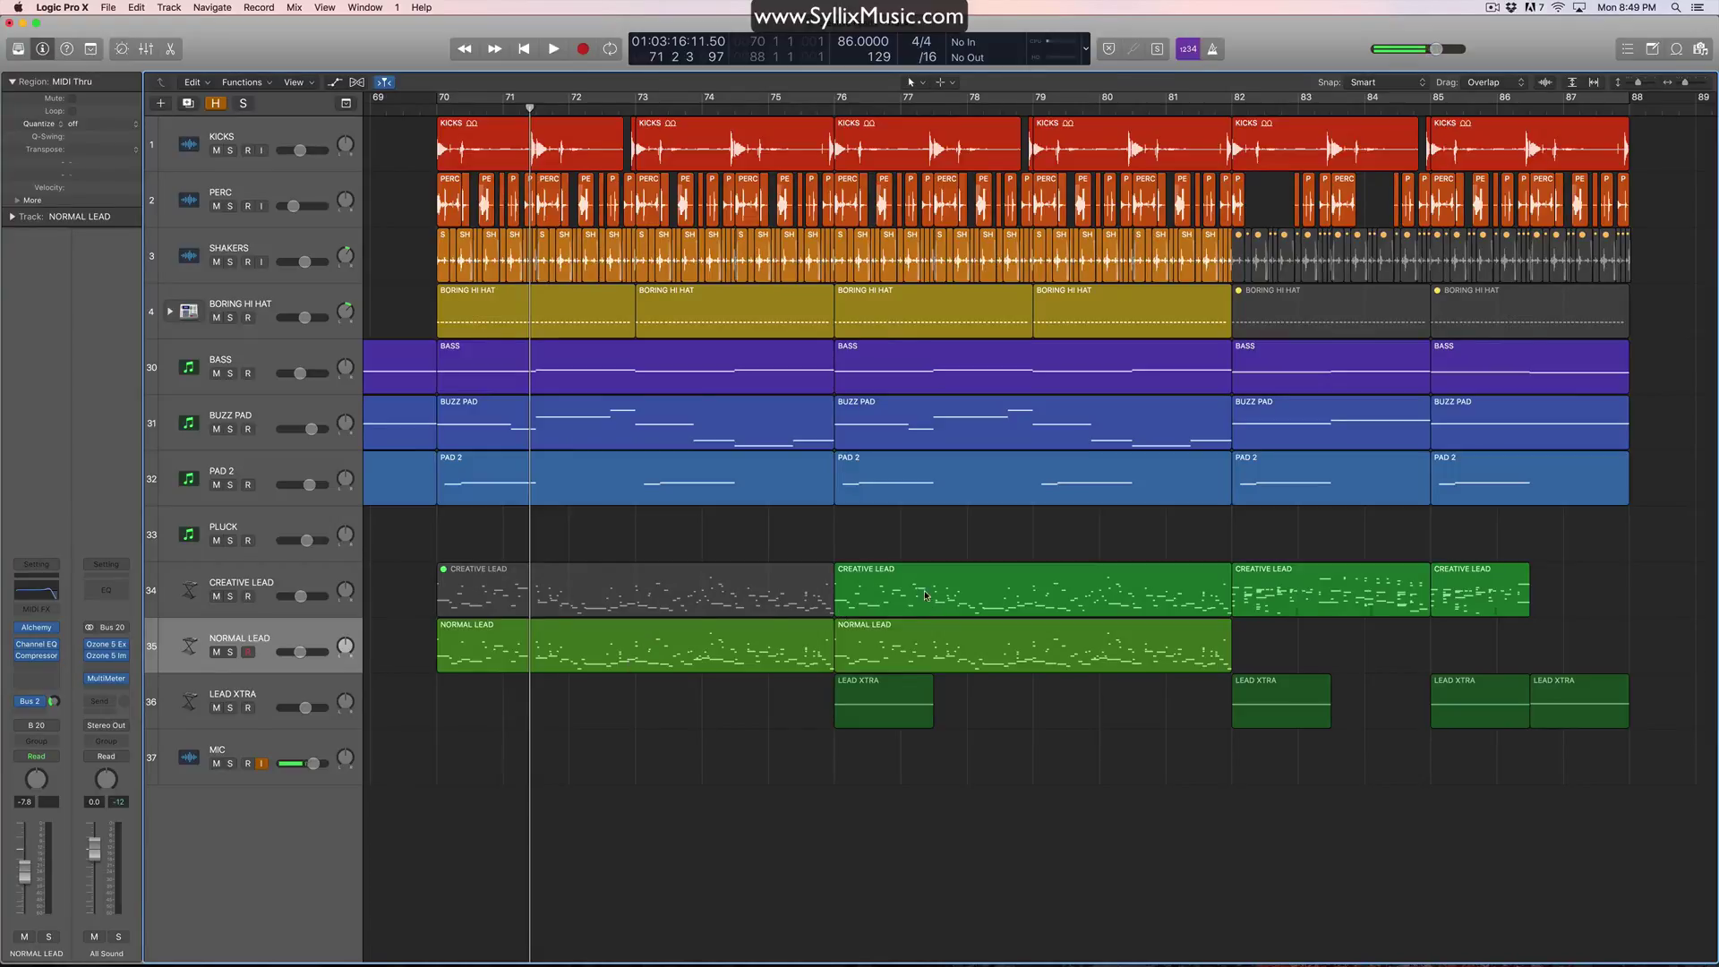
Step: Mute the bar-76 NORMAL LEAD region and set a cycle range from bar 70 to 82
left_click(896, 627)
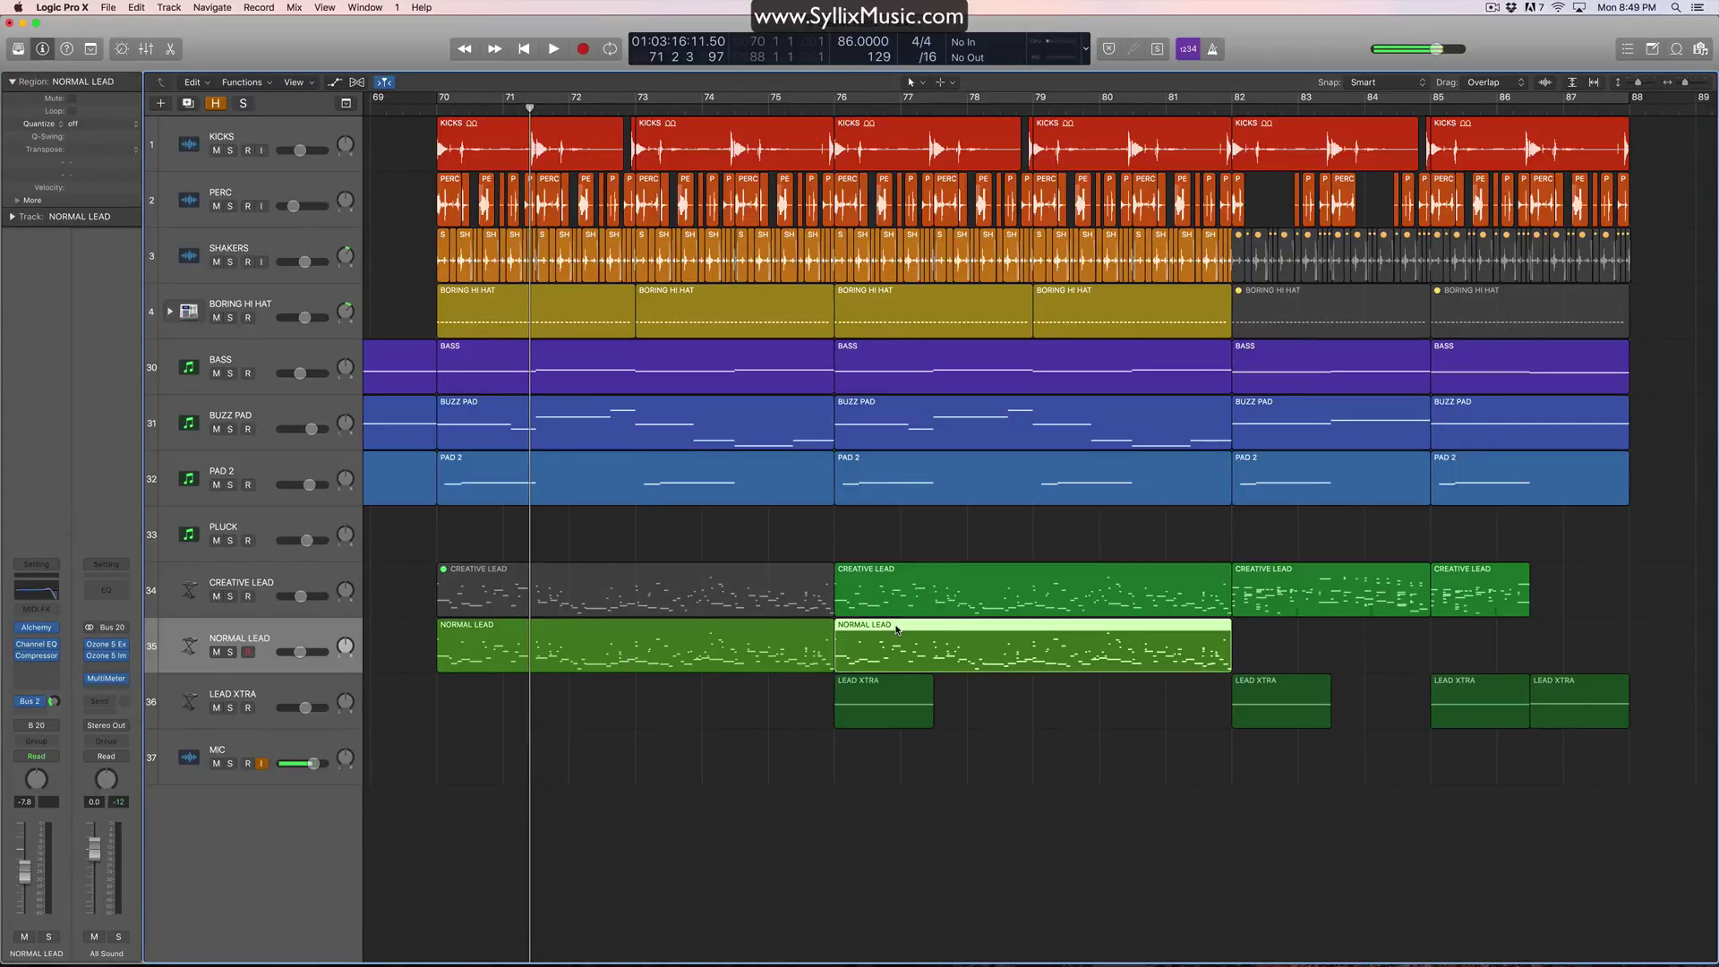
key("ctrl+m")
left_click_drag(440, 98, 1254, 108)
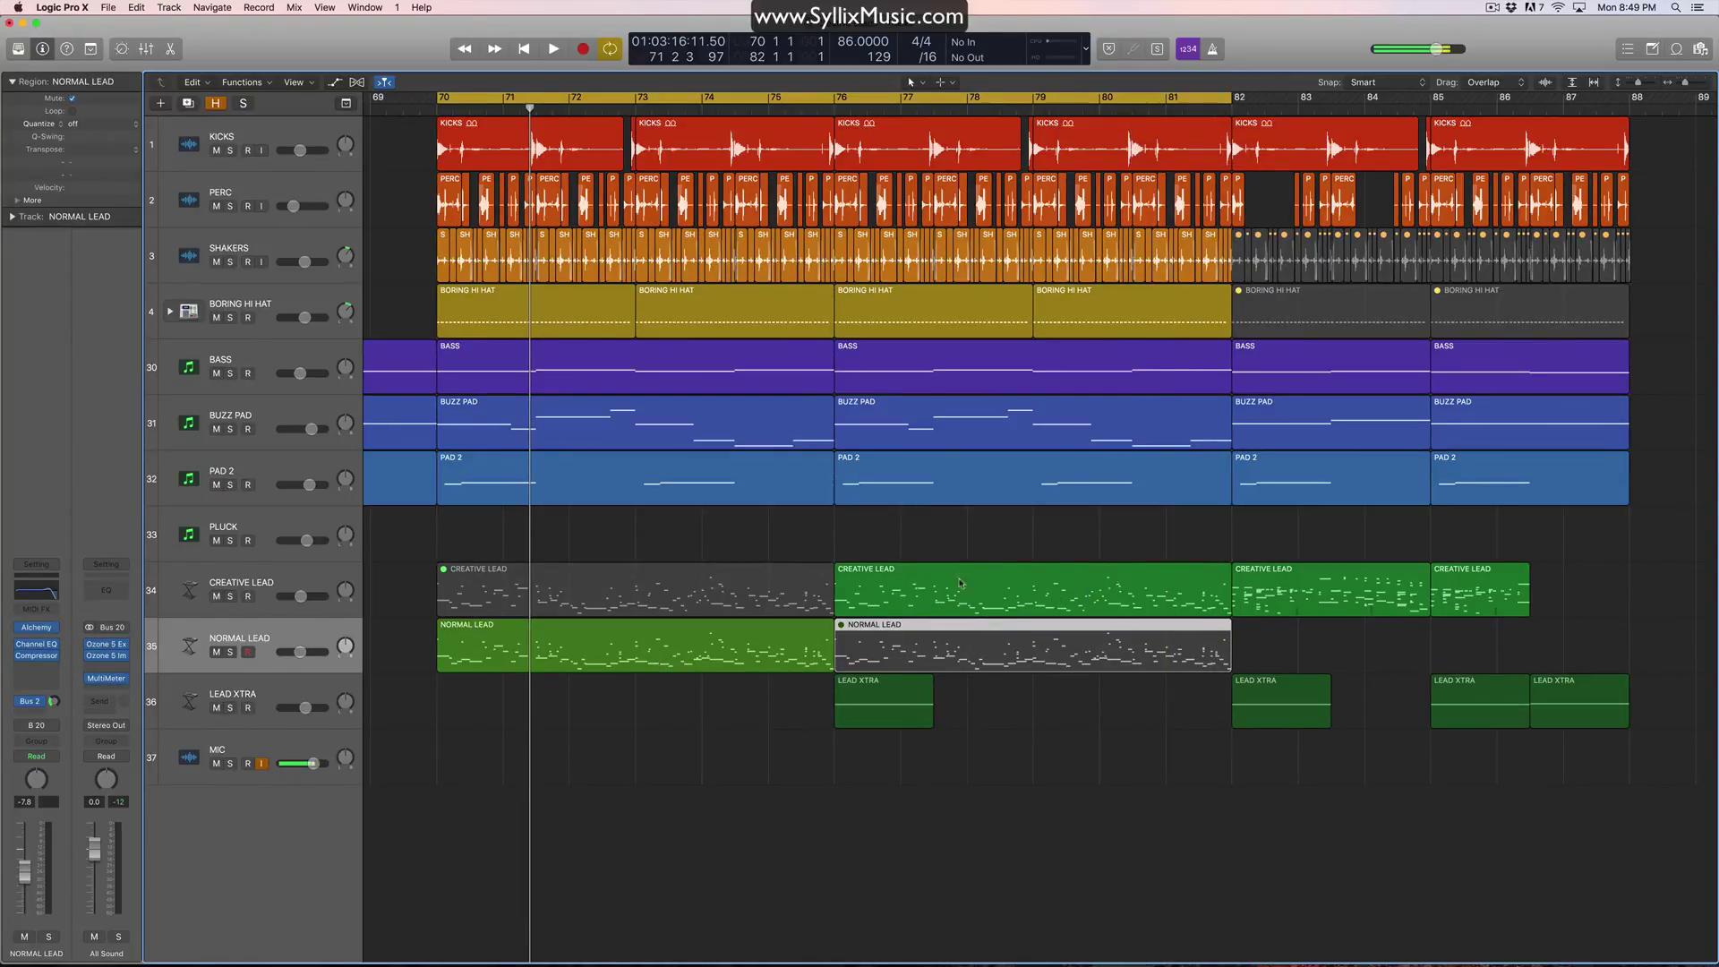
Step: Play from bar 70 and raise NORMAL LEAD's Bus 2 send to -4.8
left_click(1009, 532)
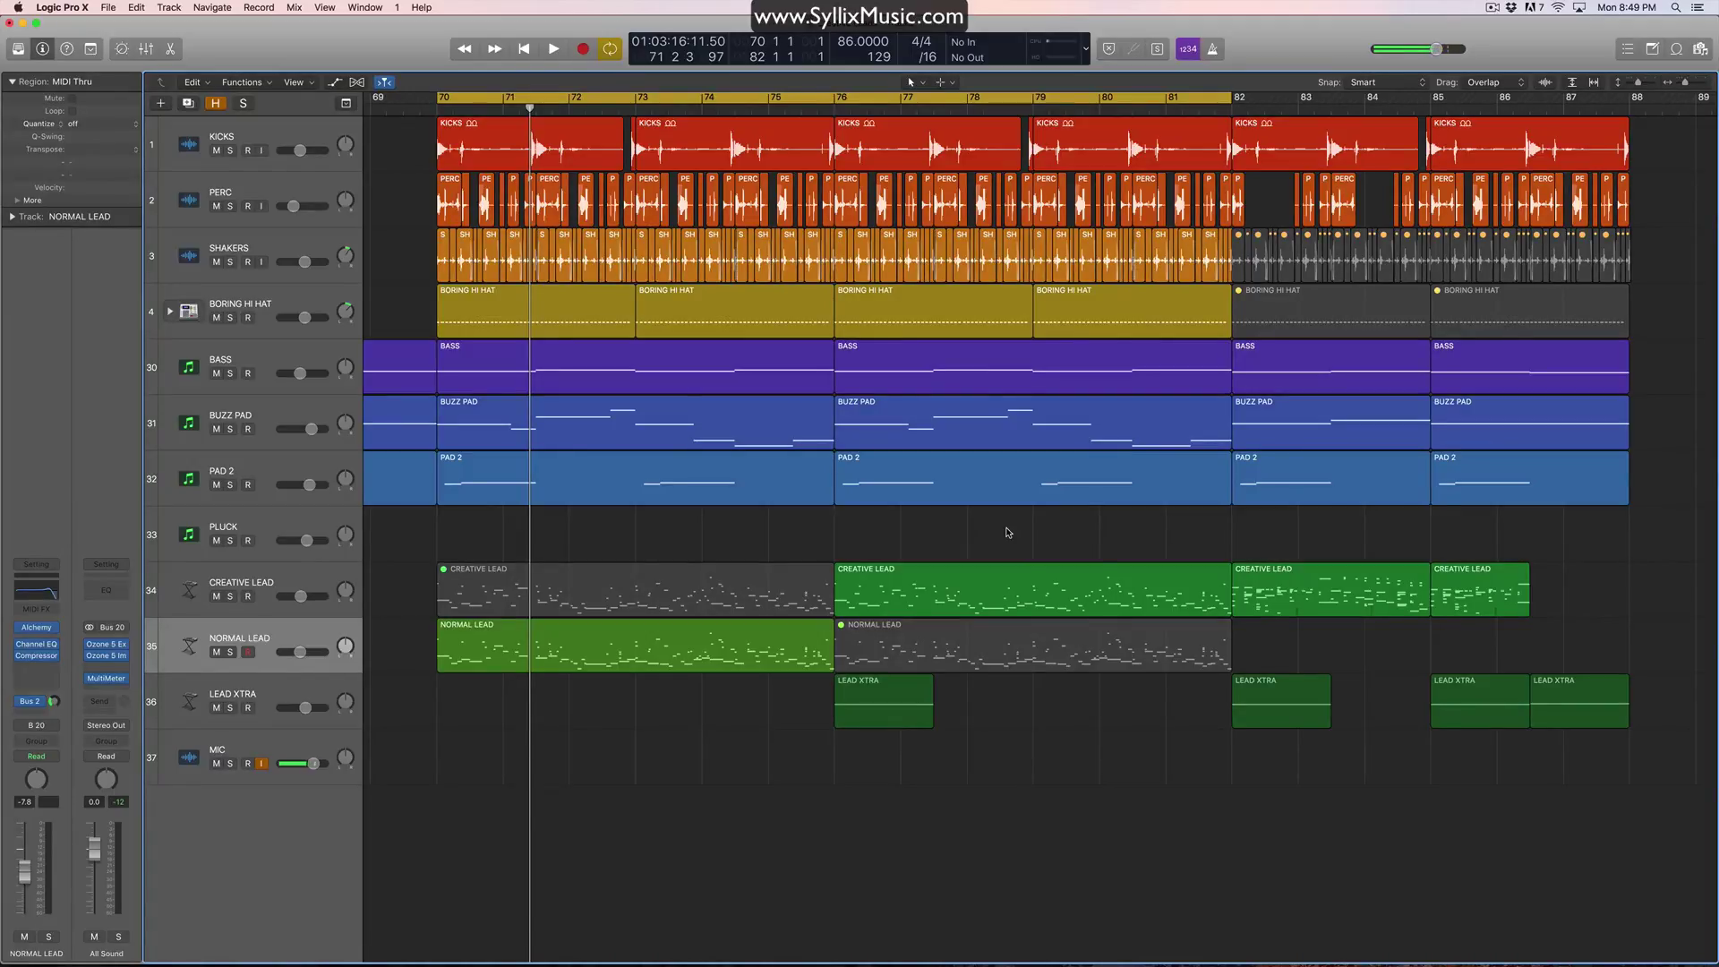
key("space")
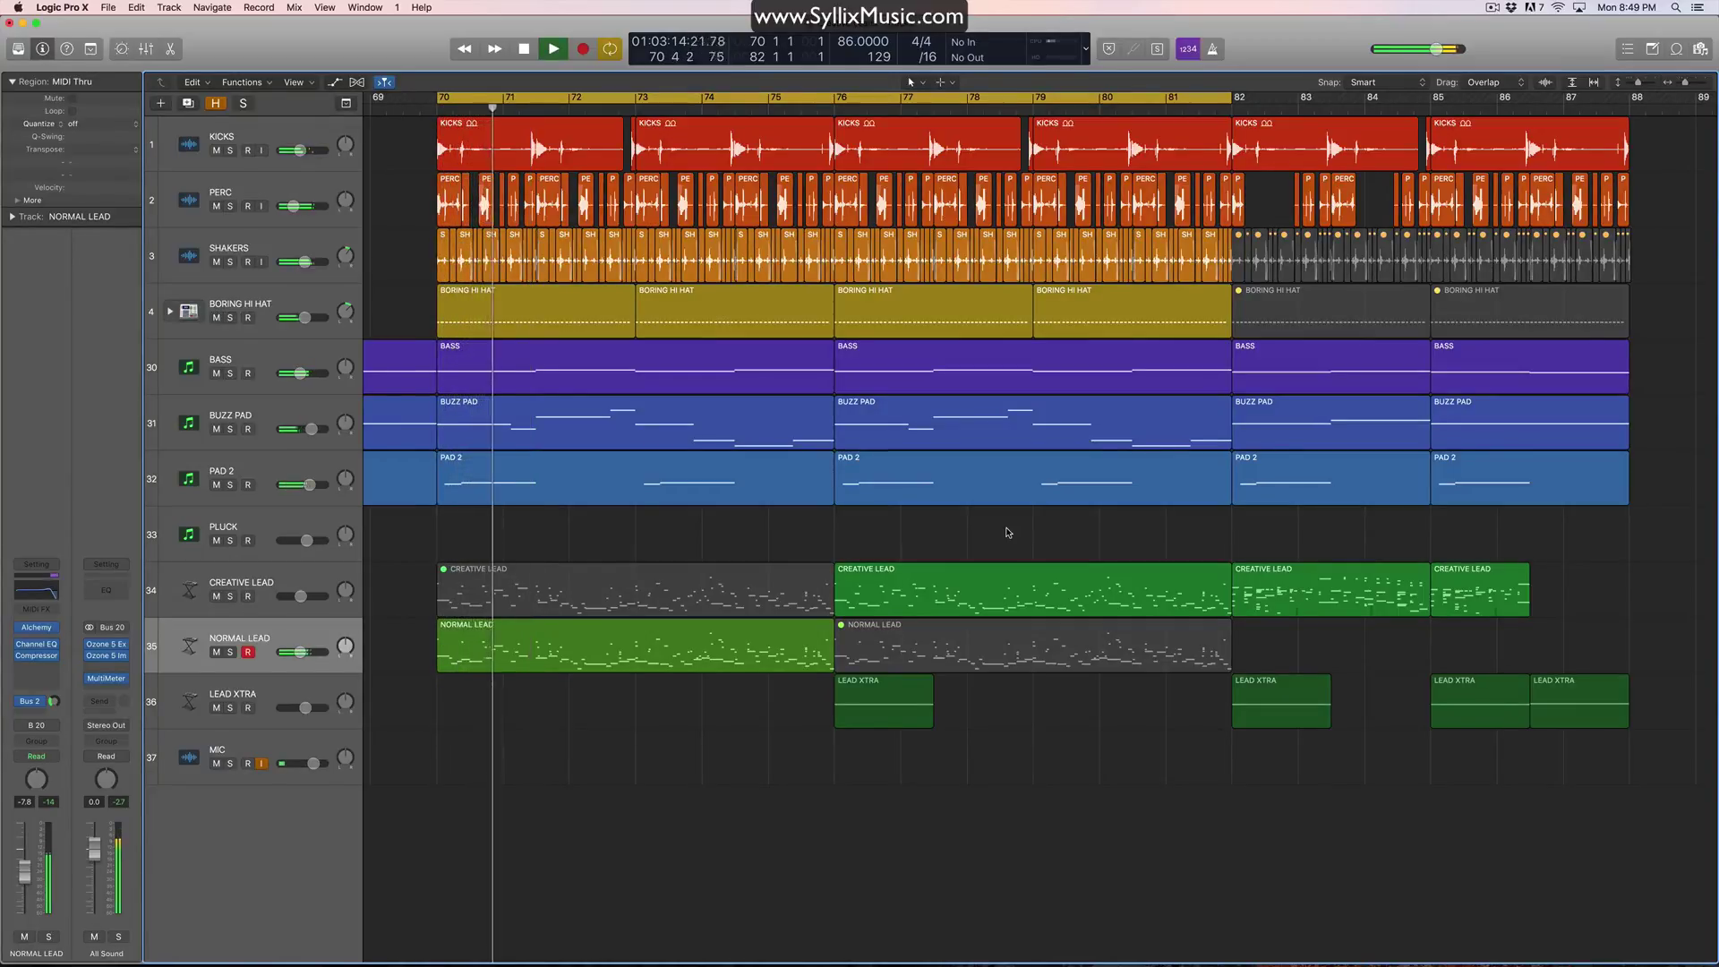
left_click(55, 701)
left_click_drag(55, 701, 55, 685)
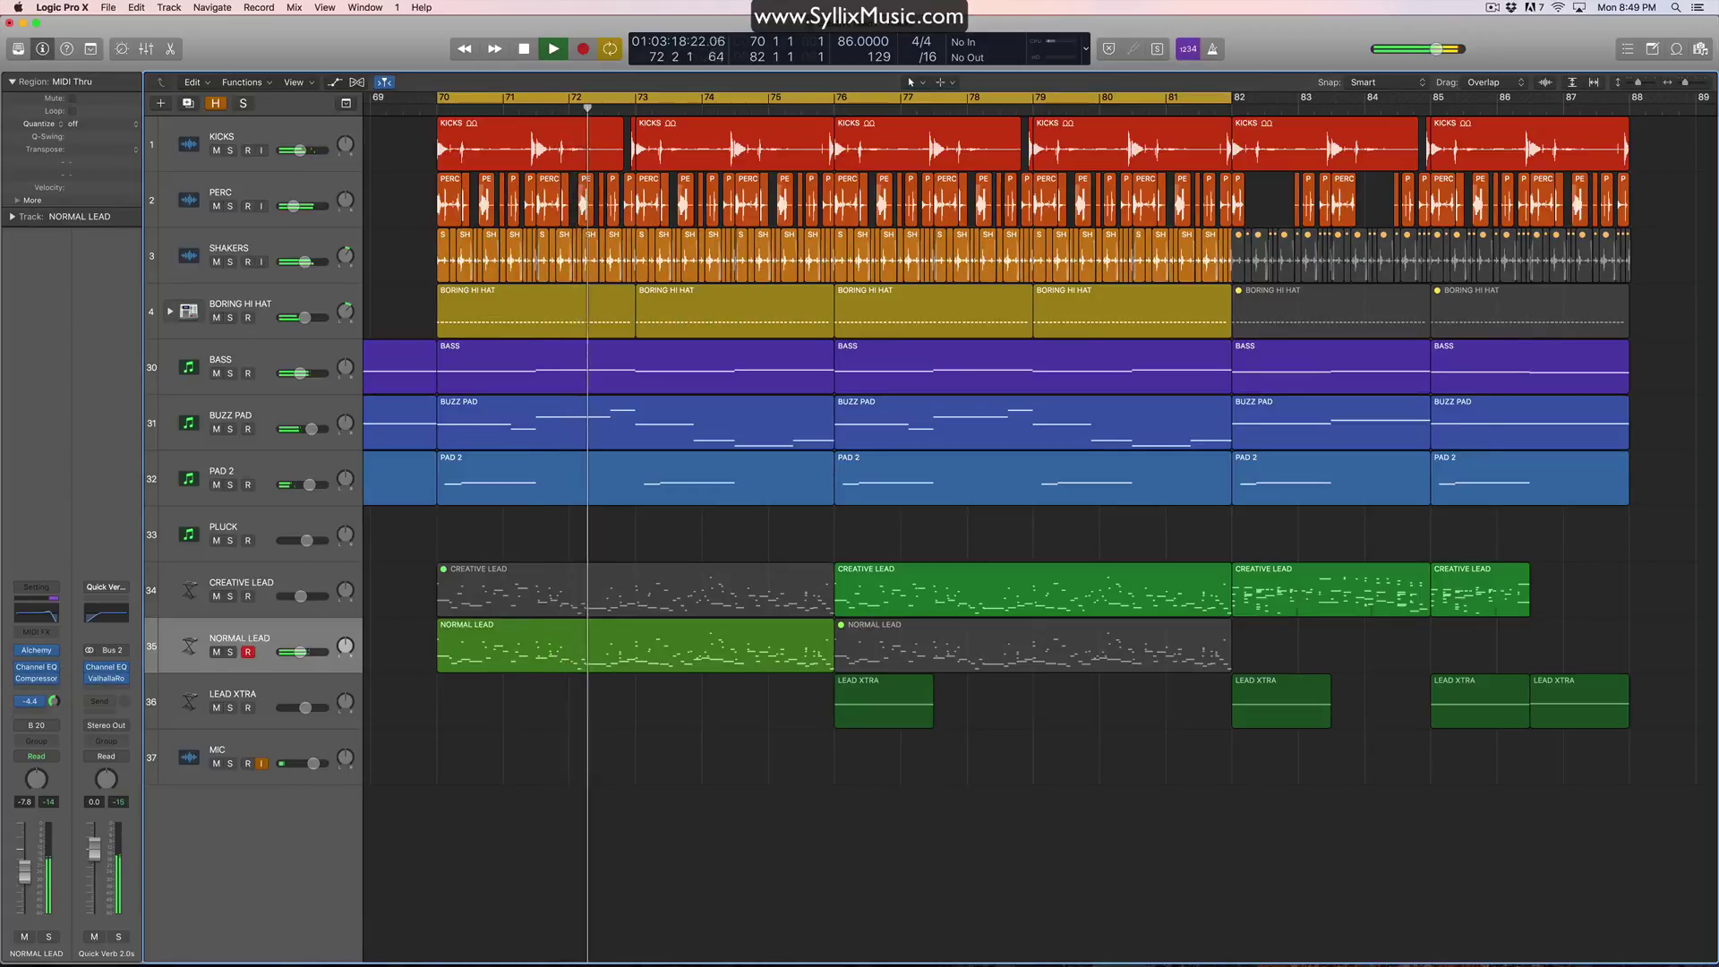
Step: Raise CREATIVE LEAD's Bus 2 send to -5.1, then disable cycle and stop playback
key("Up")
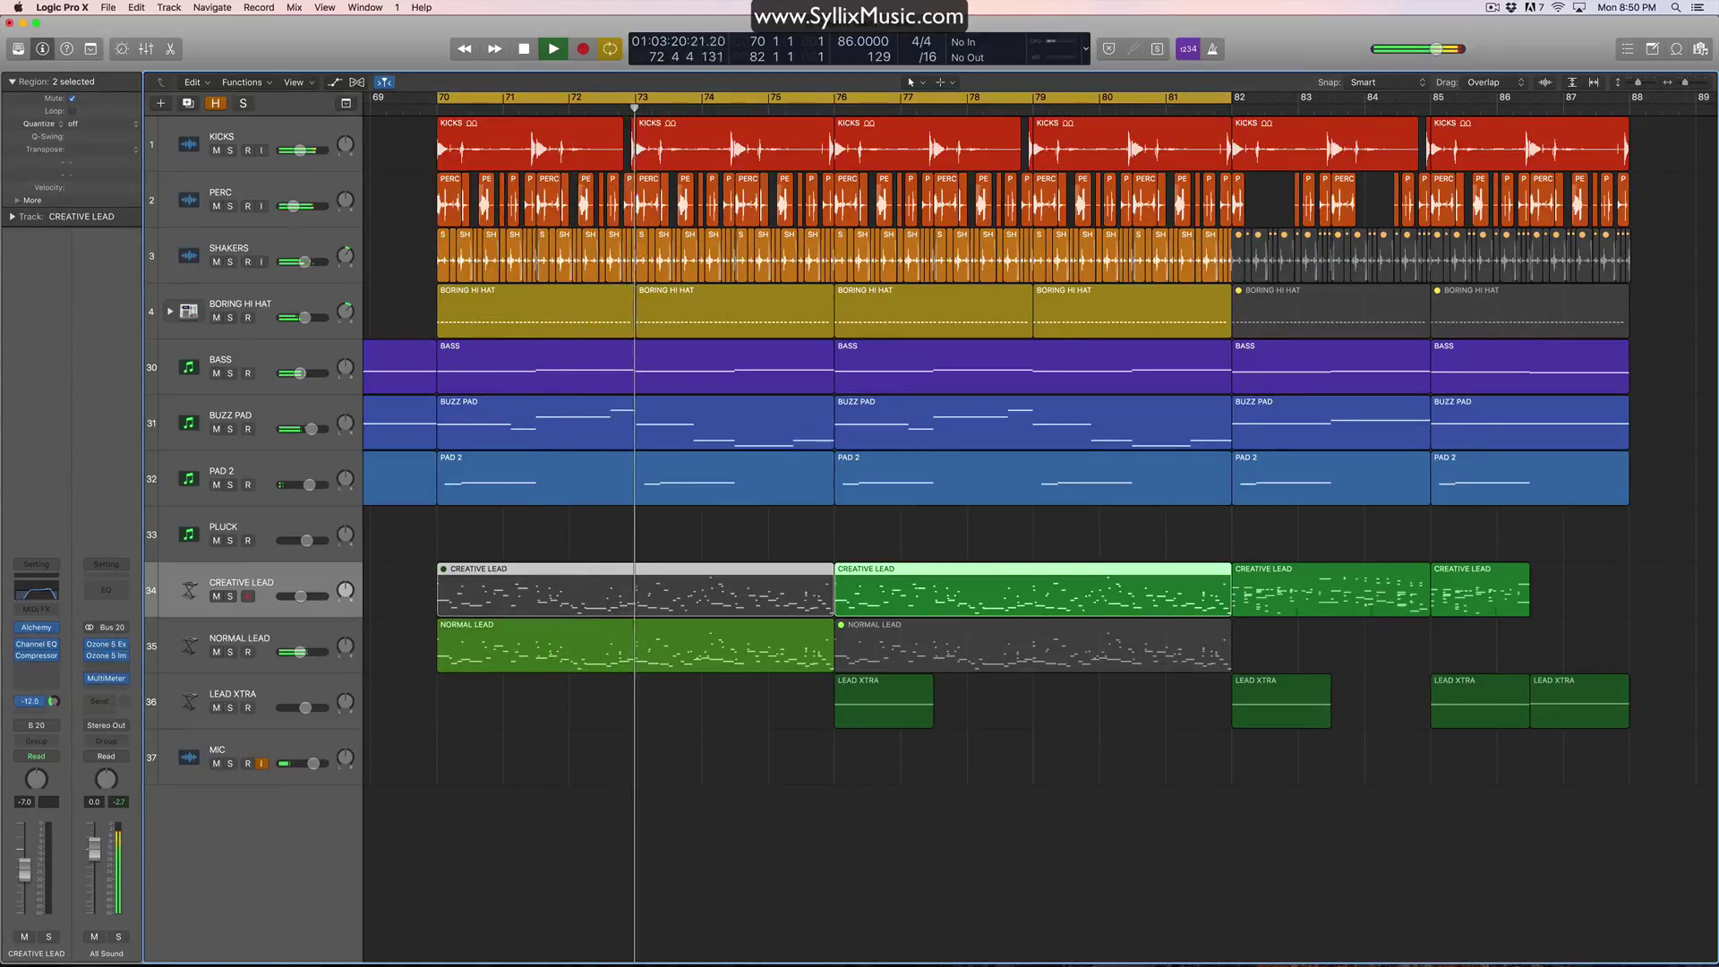
left_click(55, 701)
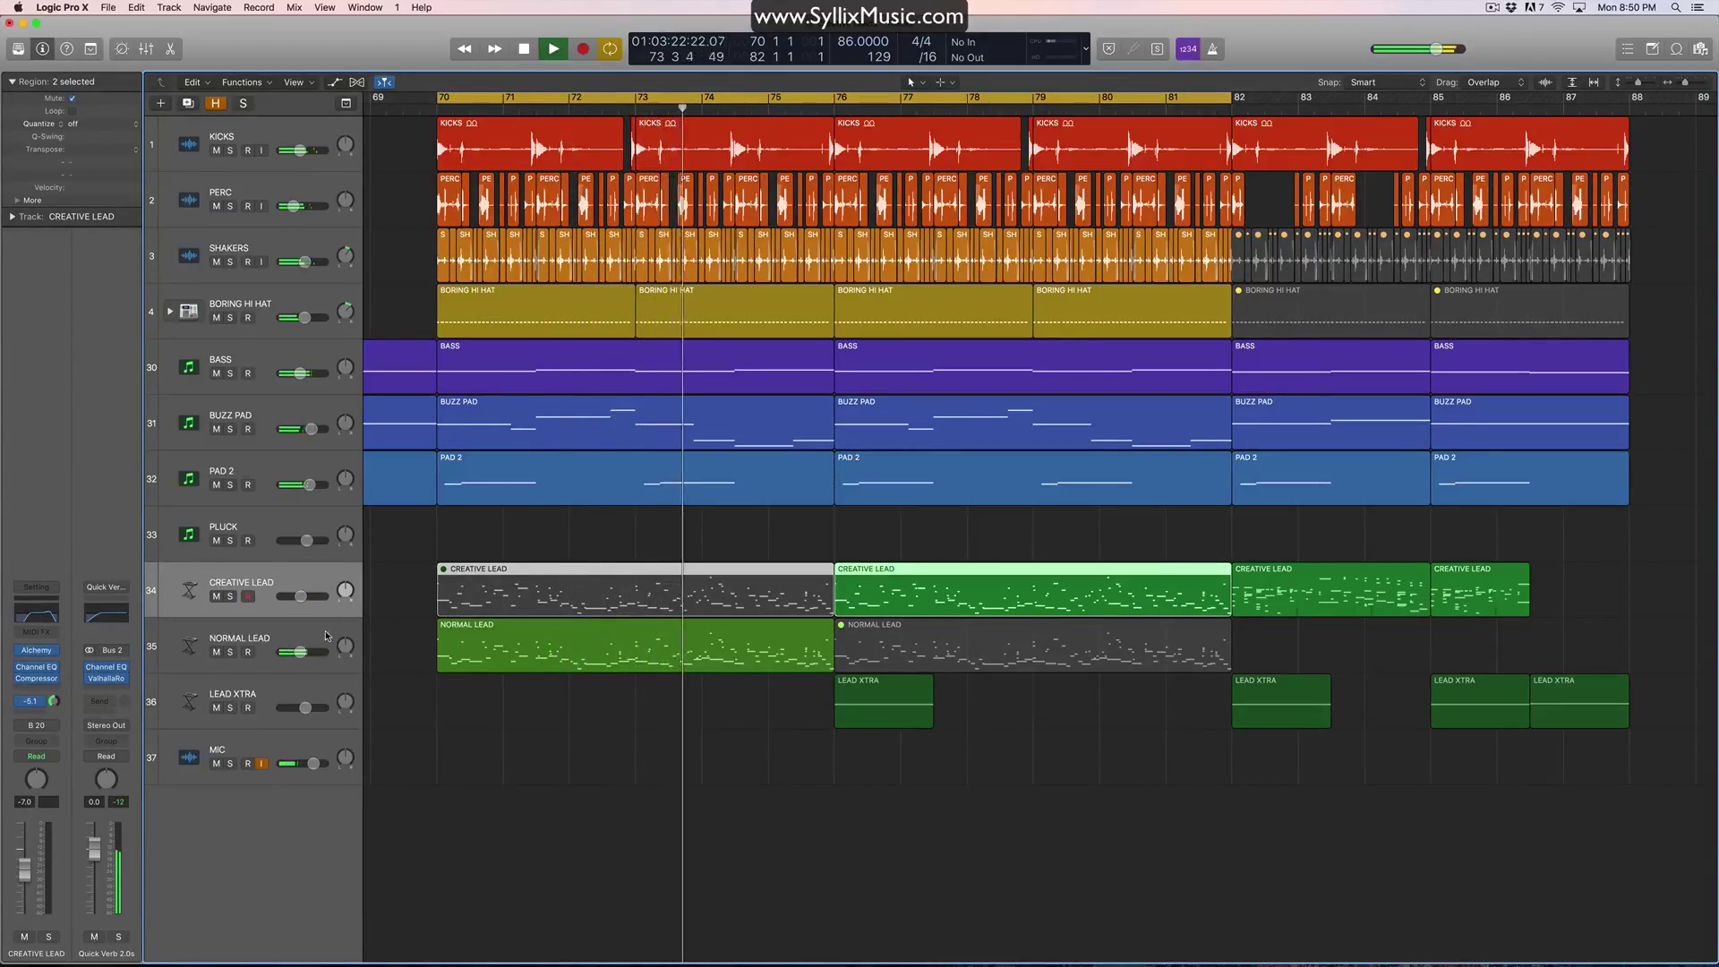
key("Down")
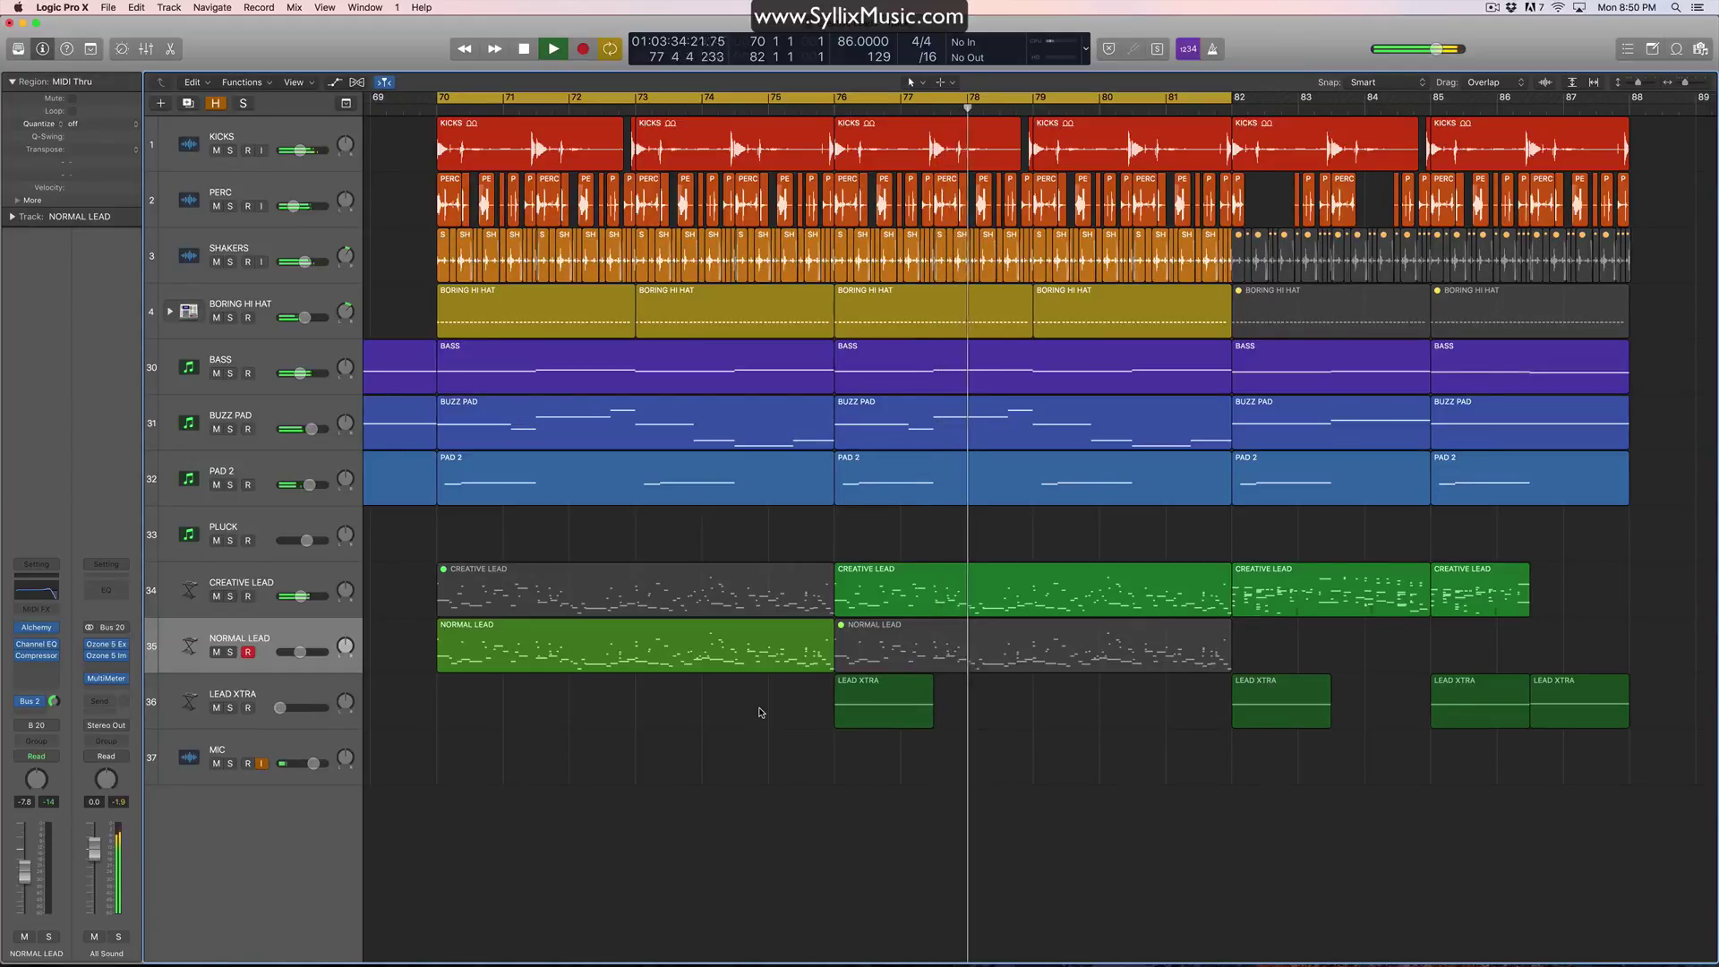
key("c")
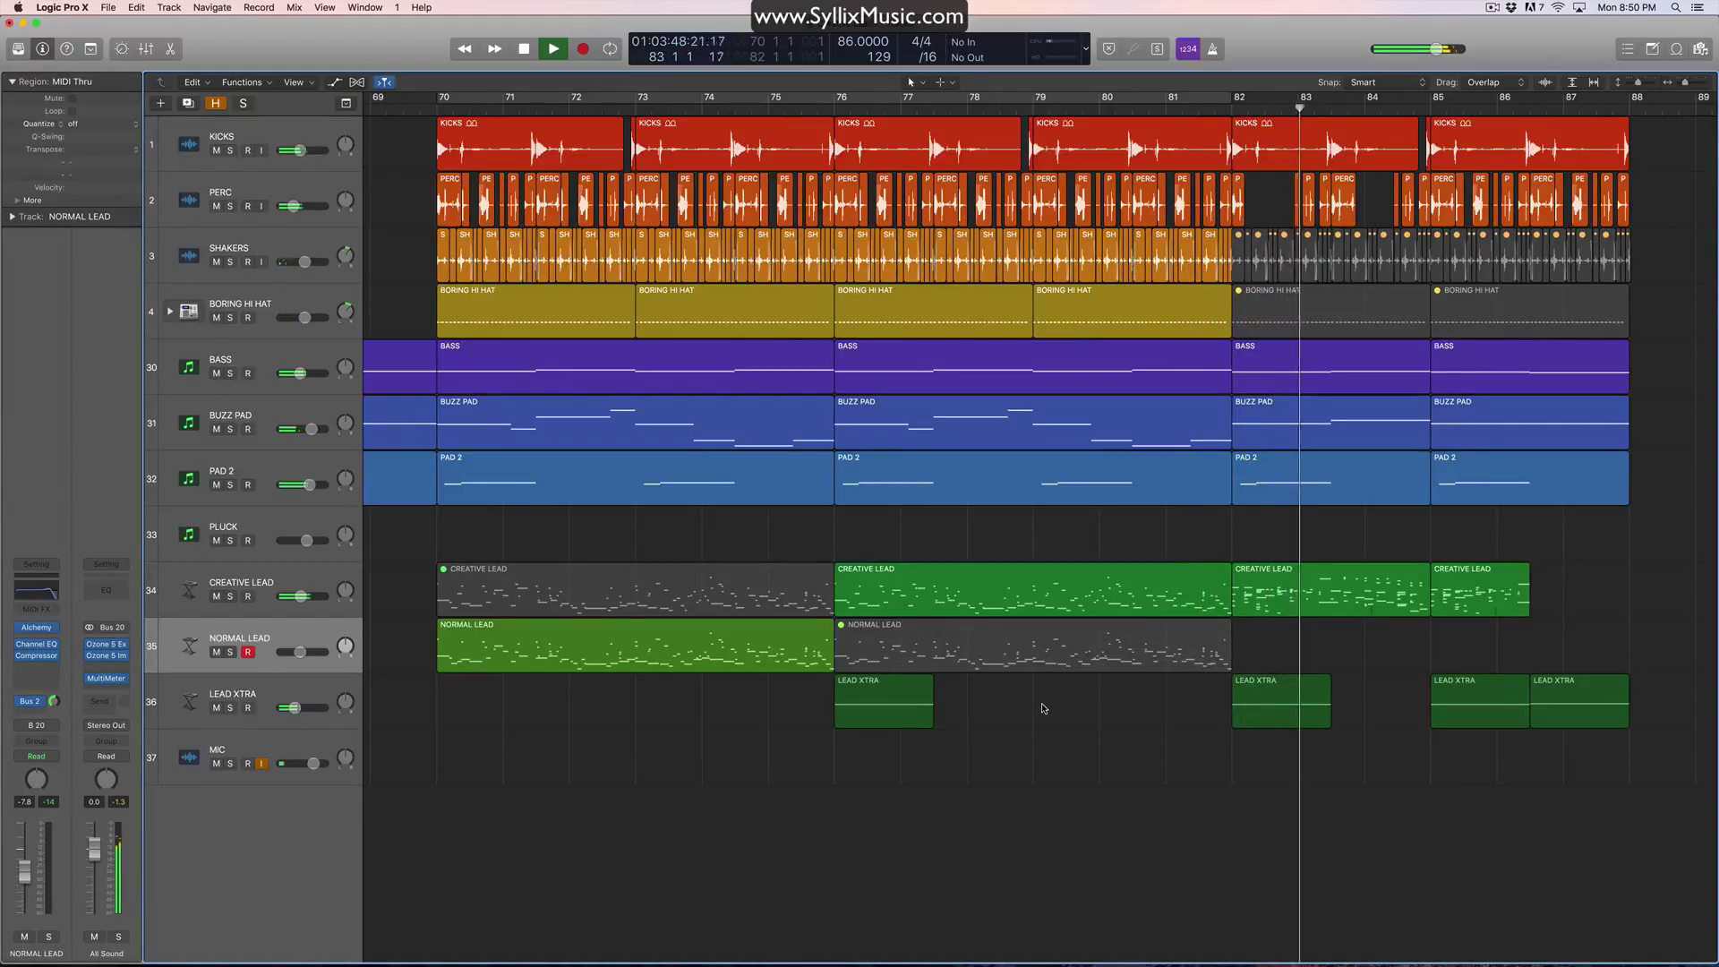
key("space")
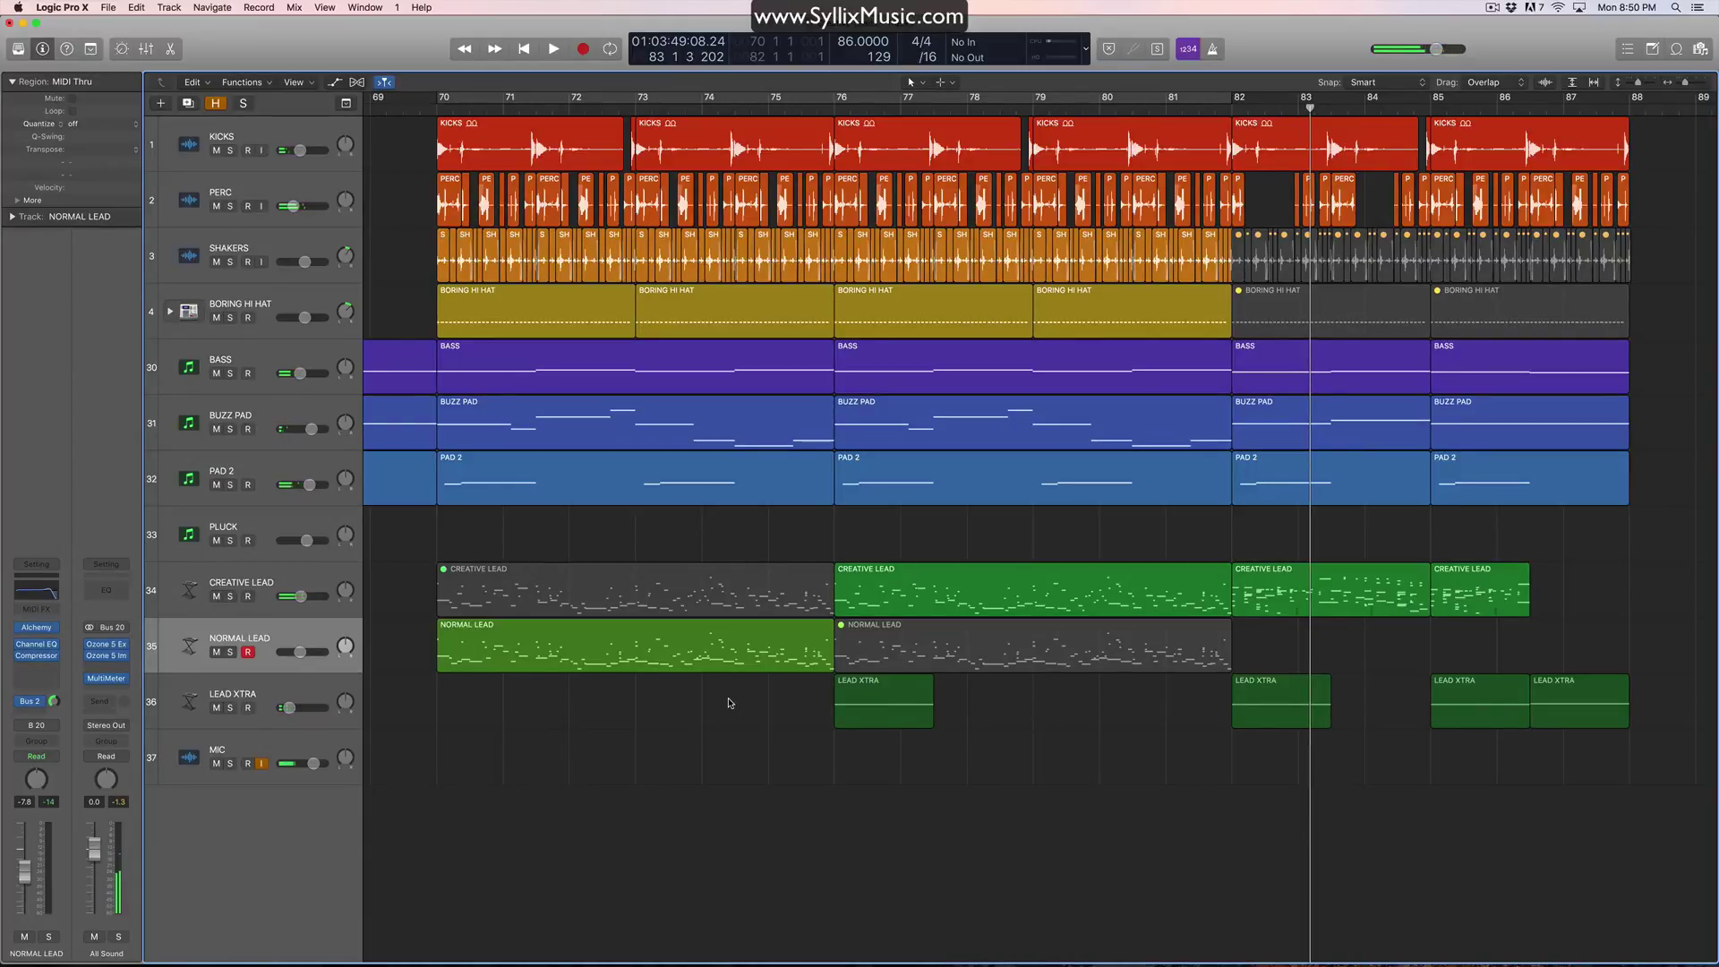